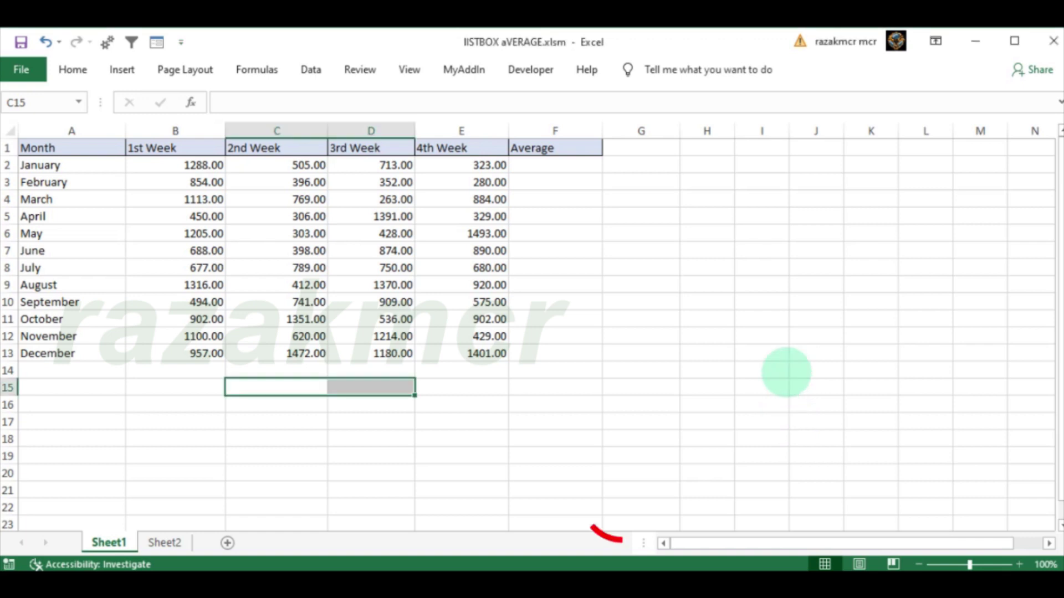
Review Sheet1's Month, 1st–4th Week and Average column headers
click(784, 371)
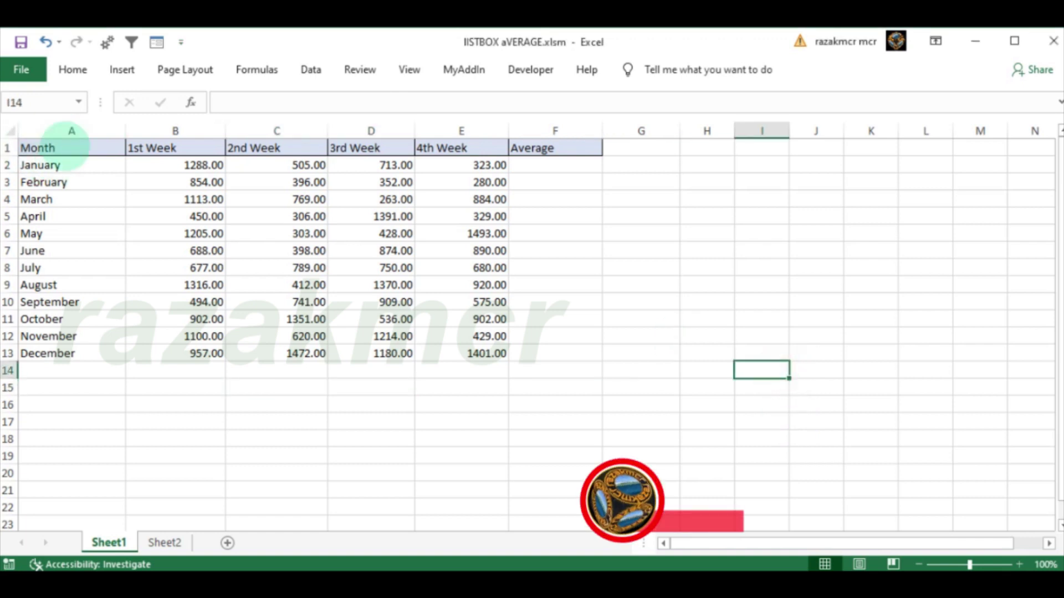
click(66, 147)
click(166, 147)
click(261, 147)
click(377, 146)
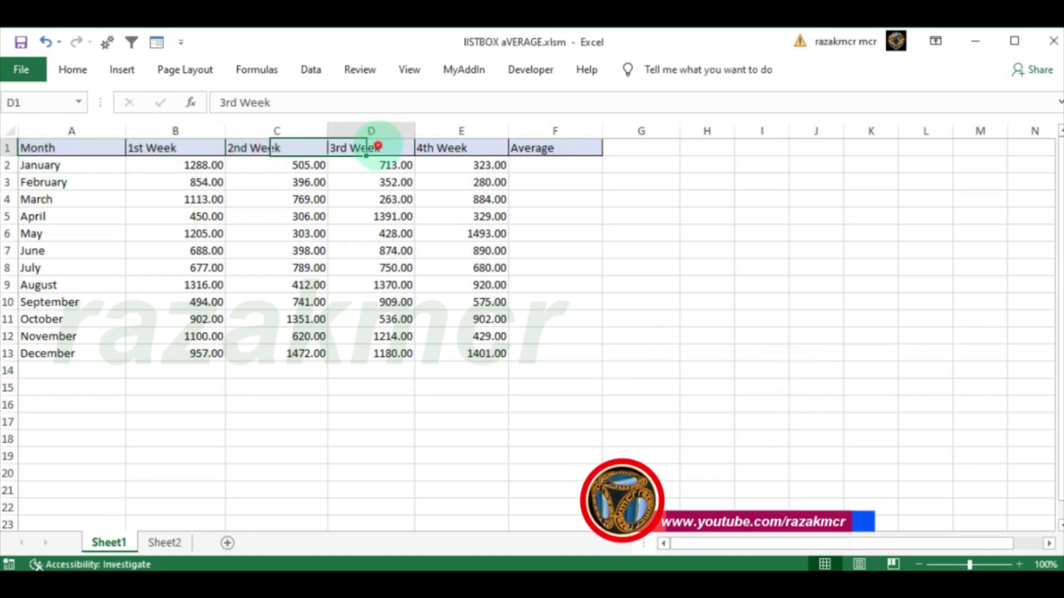
click(445, 147)
click(554, 147)
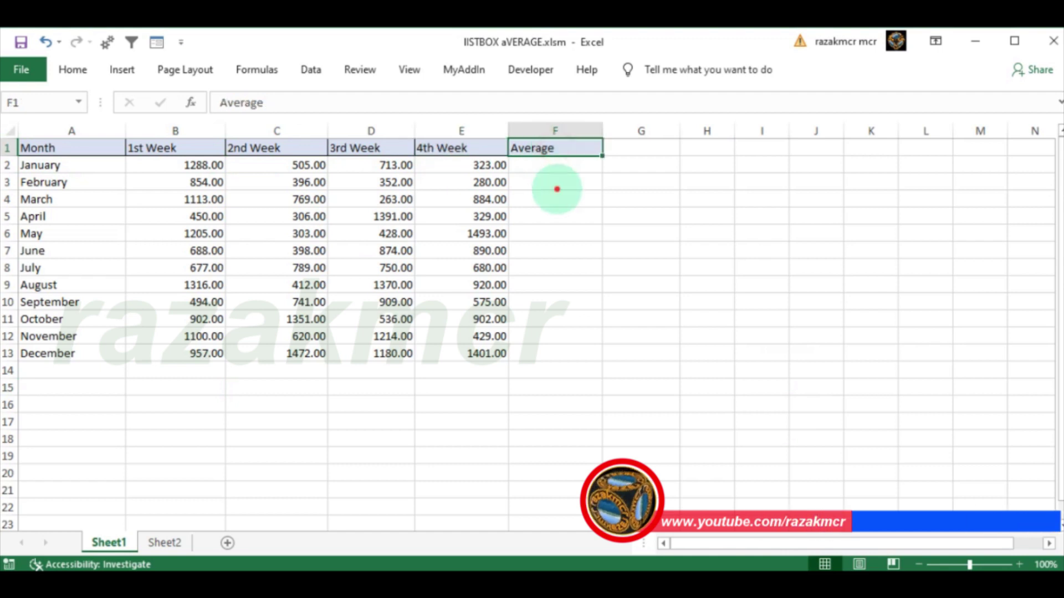
Confirm the Average column is empty, then open the Visual Basic editor from Developer
click(556, 233)
click(555, 251)
click(551, 388)
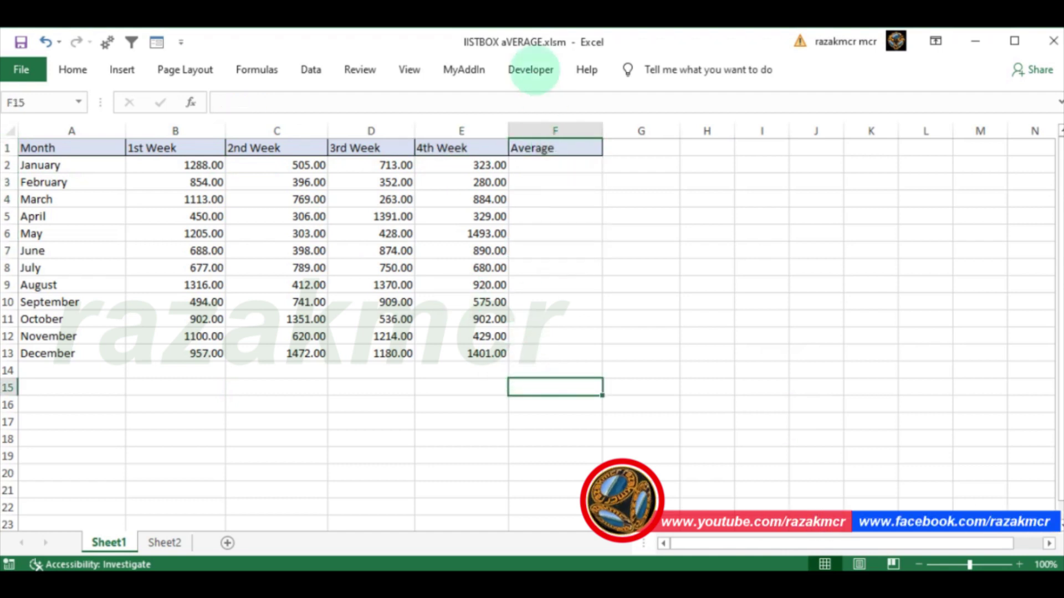
click(534, 70)
click(19, 119)
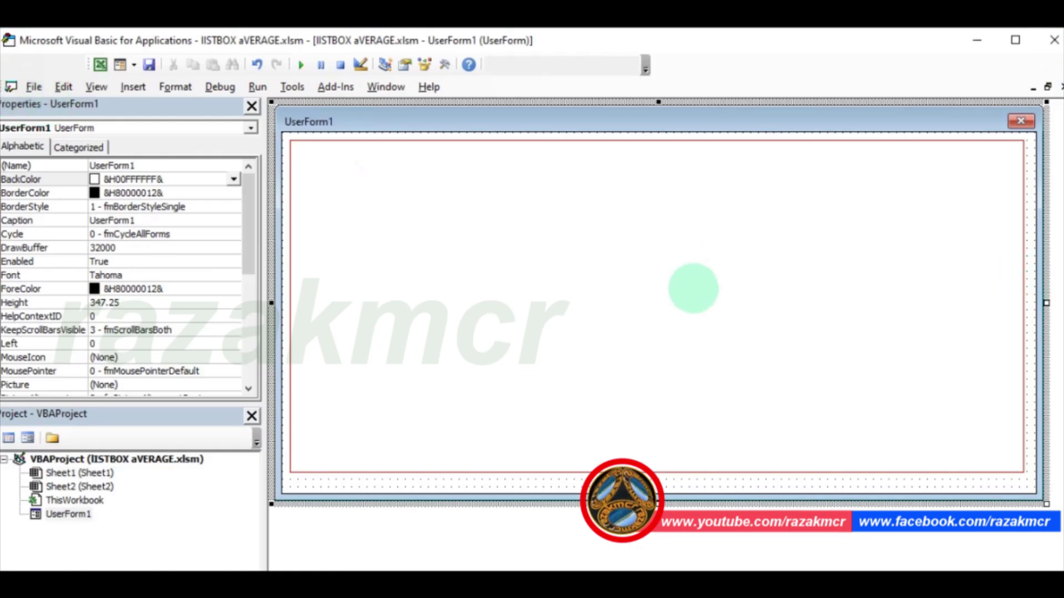
Confirm ListBox1's ColumnCount is 6 and add an empty UserForm_Initialize procedure
click(583, 331)
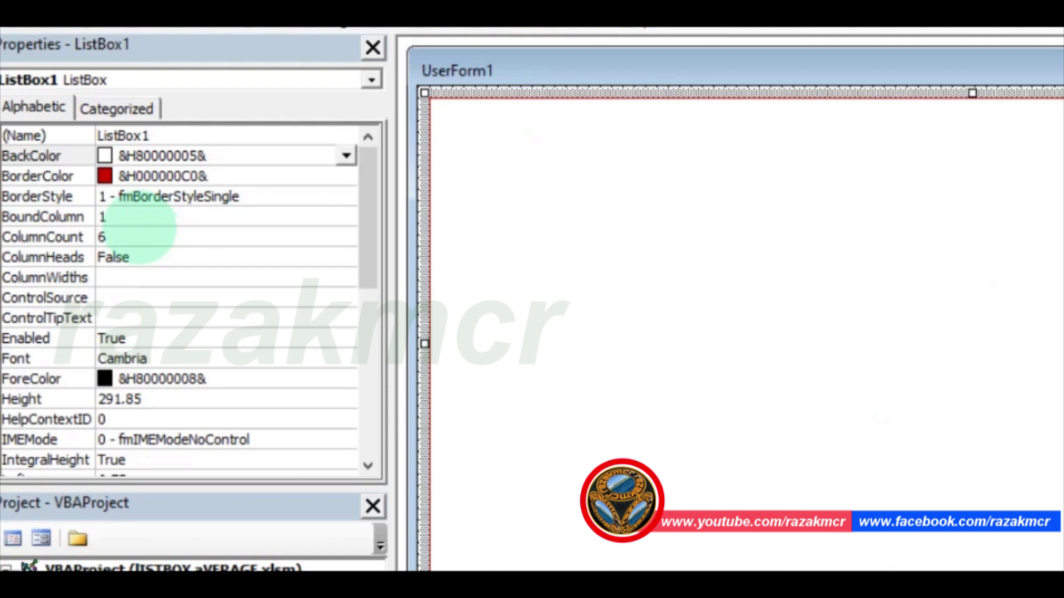
click(77, 234)
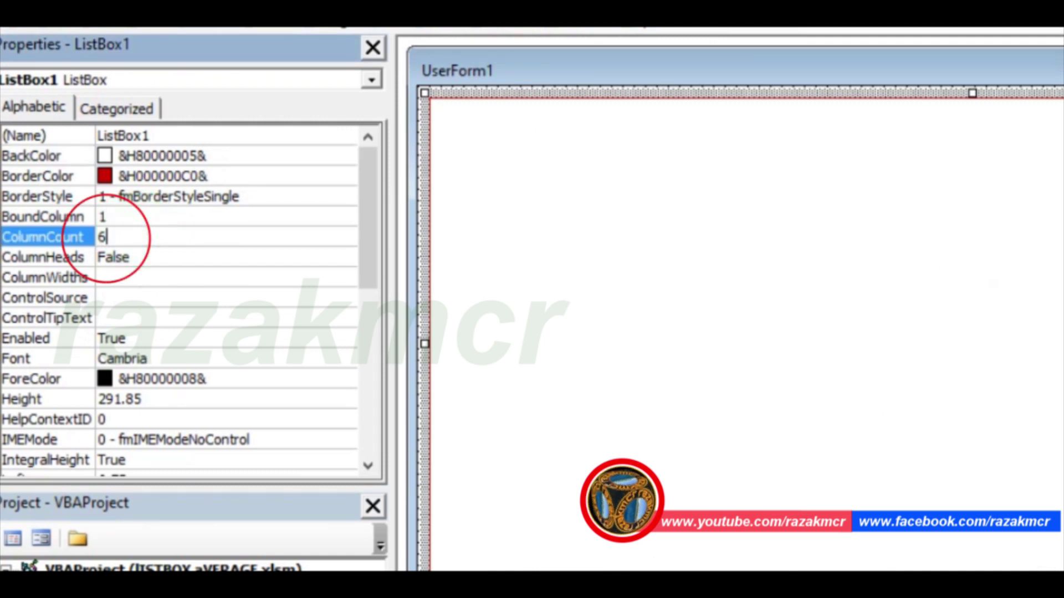
click(460, 71)
double_click(459, 70)
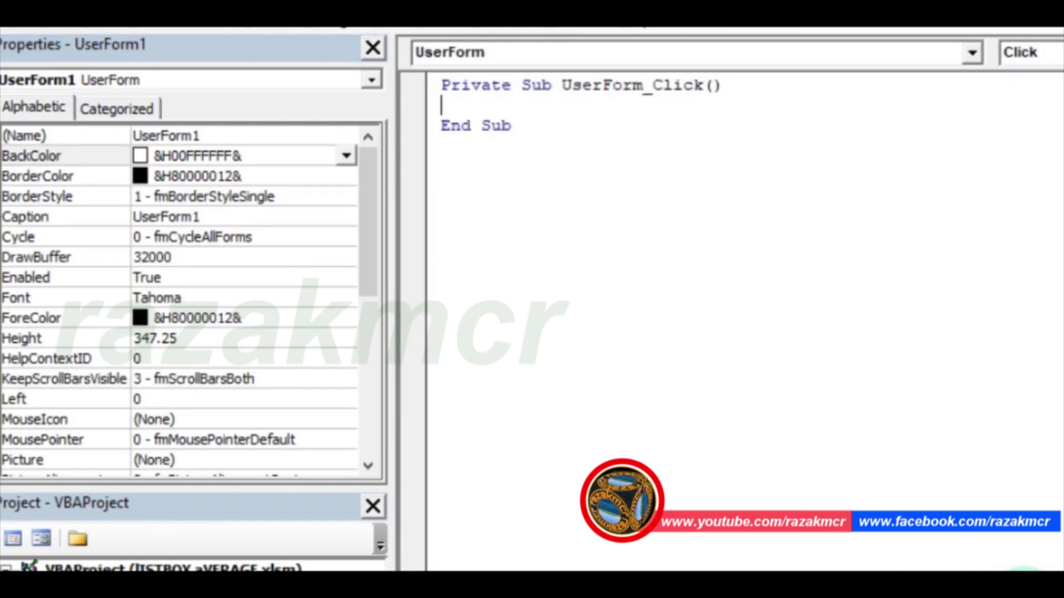
click(665, 52)
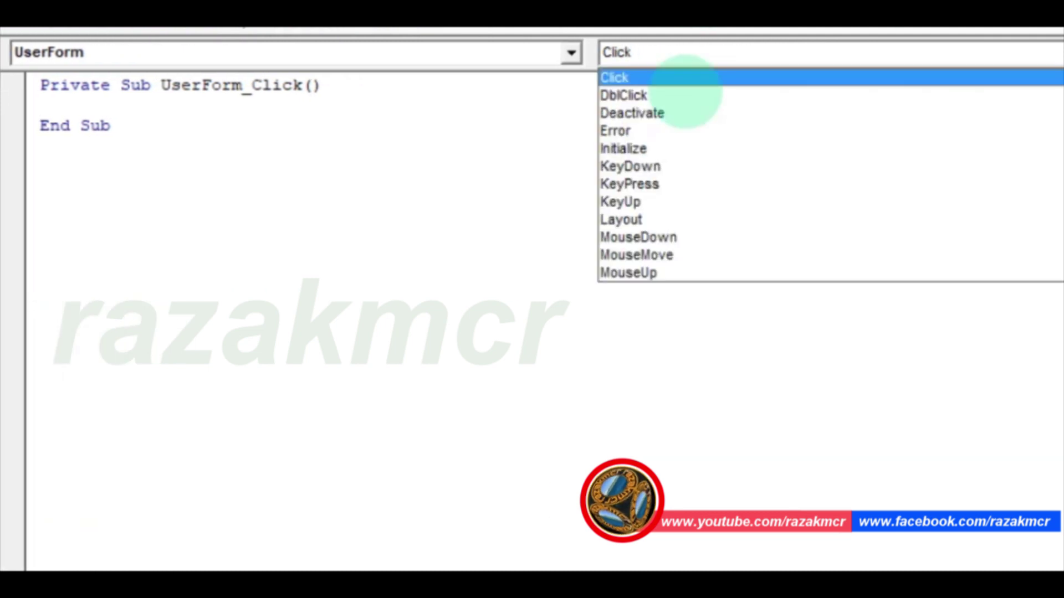
click(677, 149)
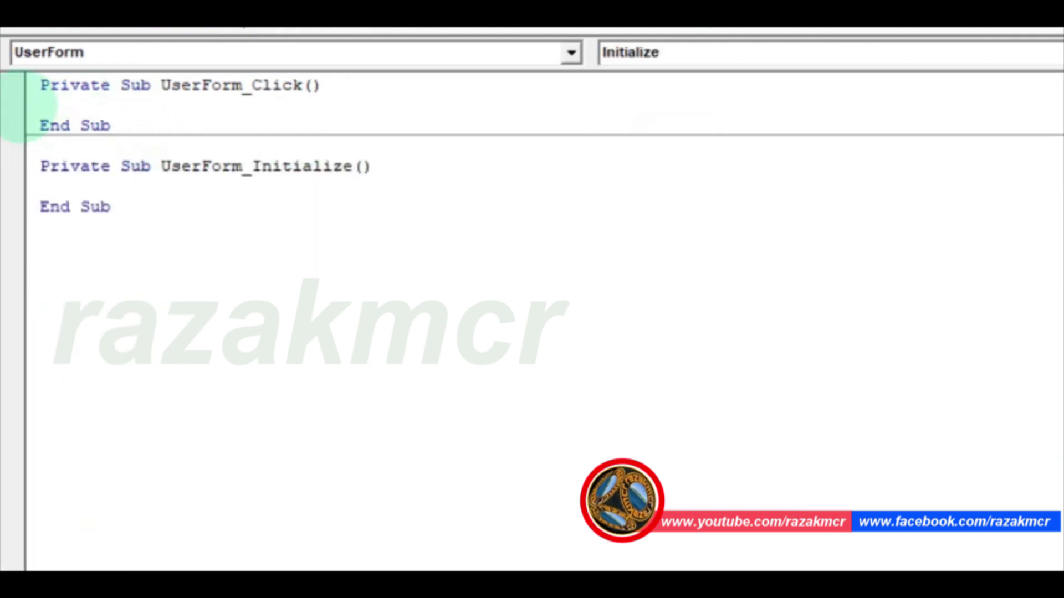
Delete the unused UserForm_Click procedure
click(26, 87)
drag(26, 88, 28, 125)
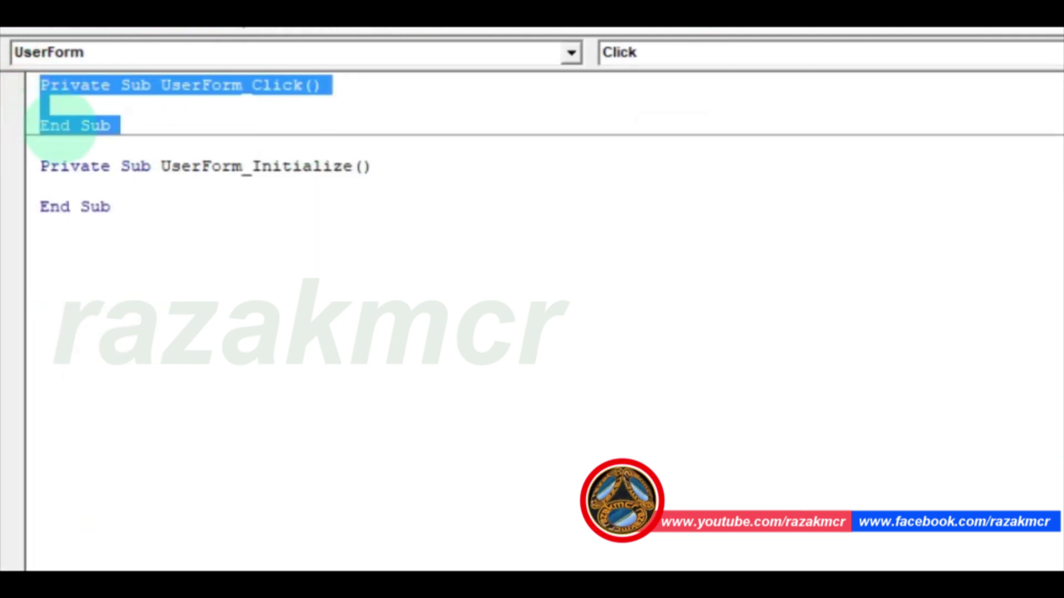
key(Delete)
key(Delete)
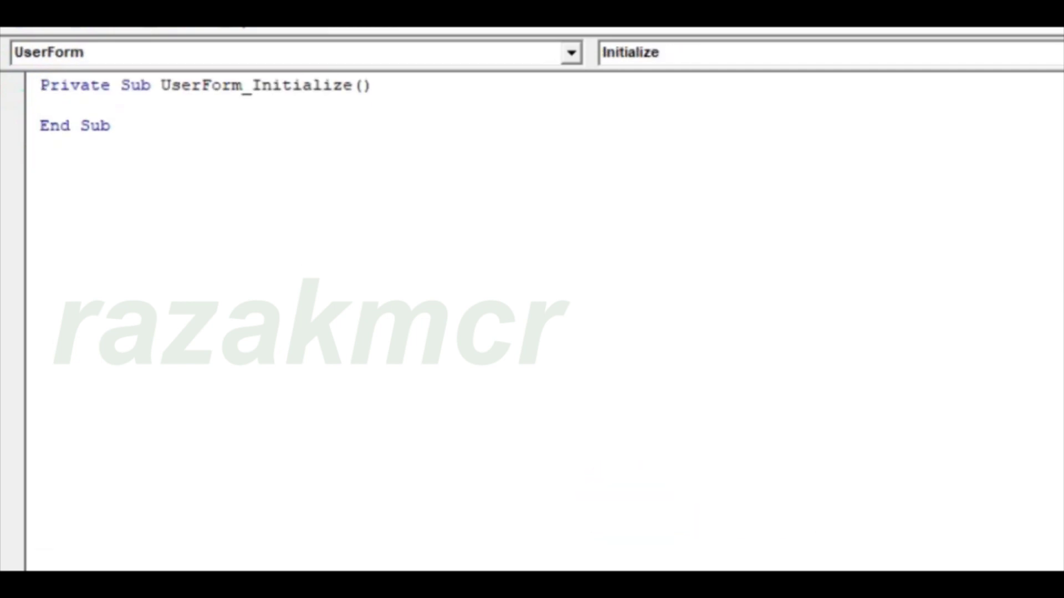
Write the loop For i = 1 To Sheet1.Range("A1000000").End(xlUp).Row
key(Return)
key(Return)
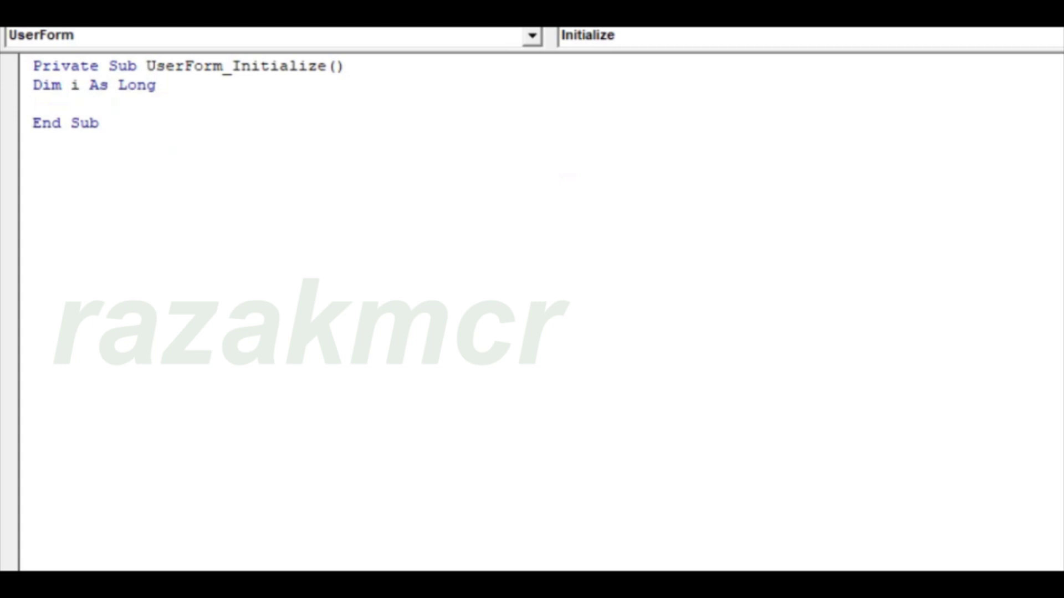
text(o)
text( 1 to s)
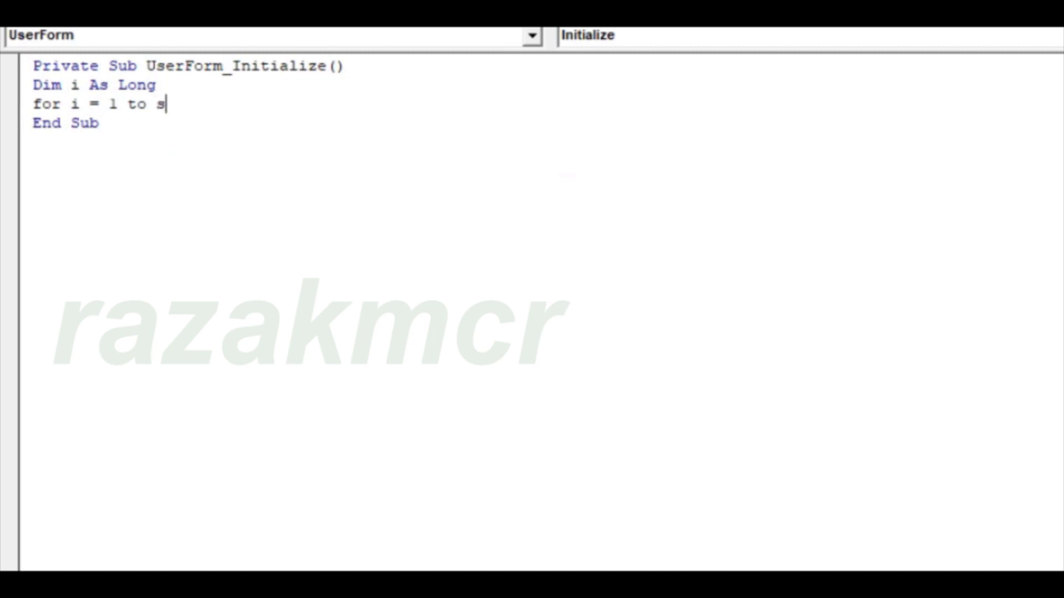
text(heet1.)
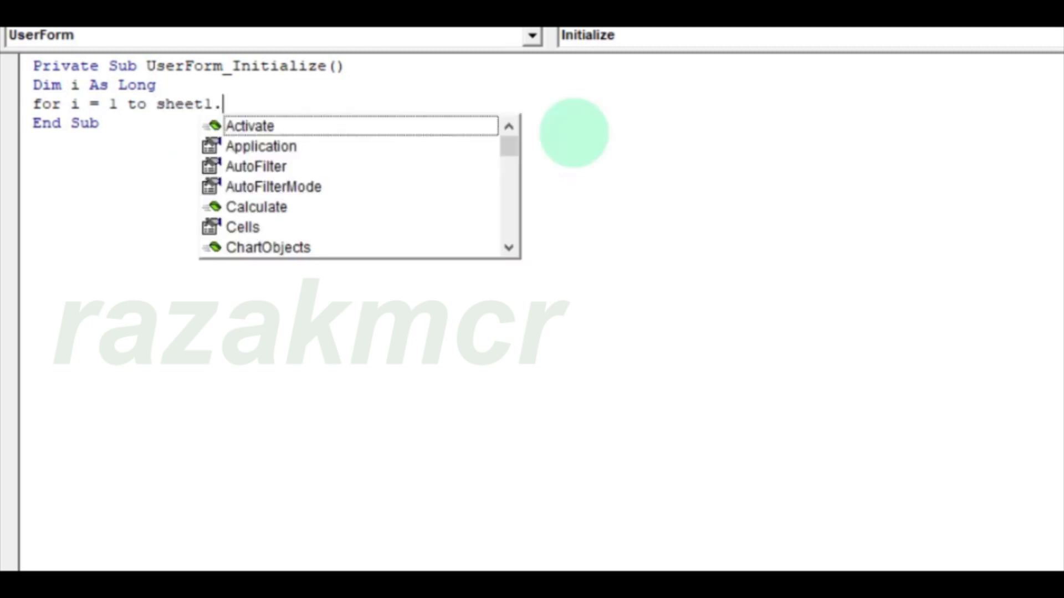
text(ra)
key(Tab)
text(()
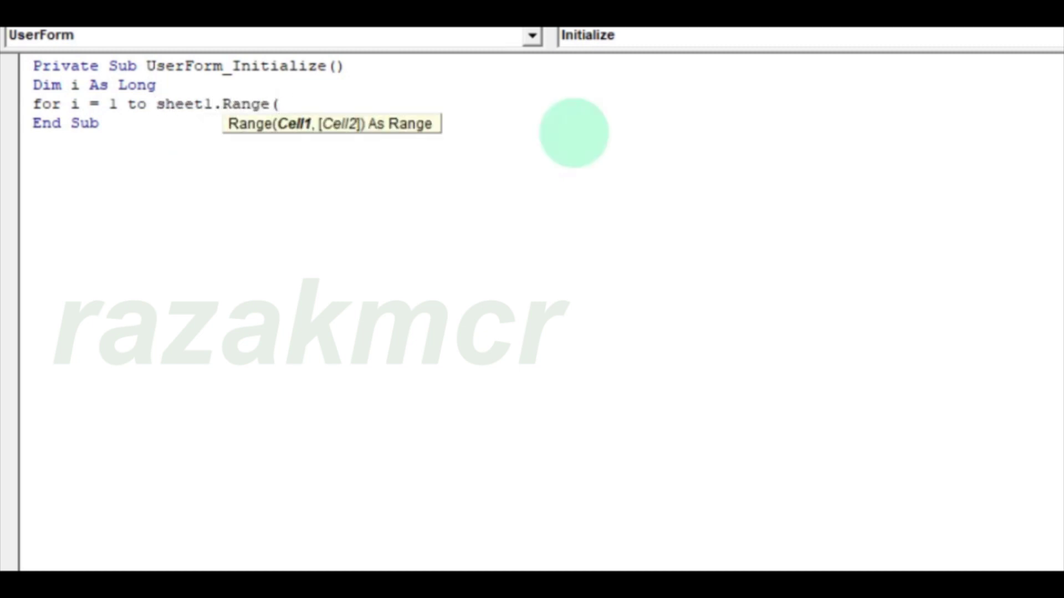
text("A1000)
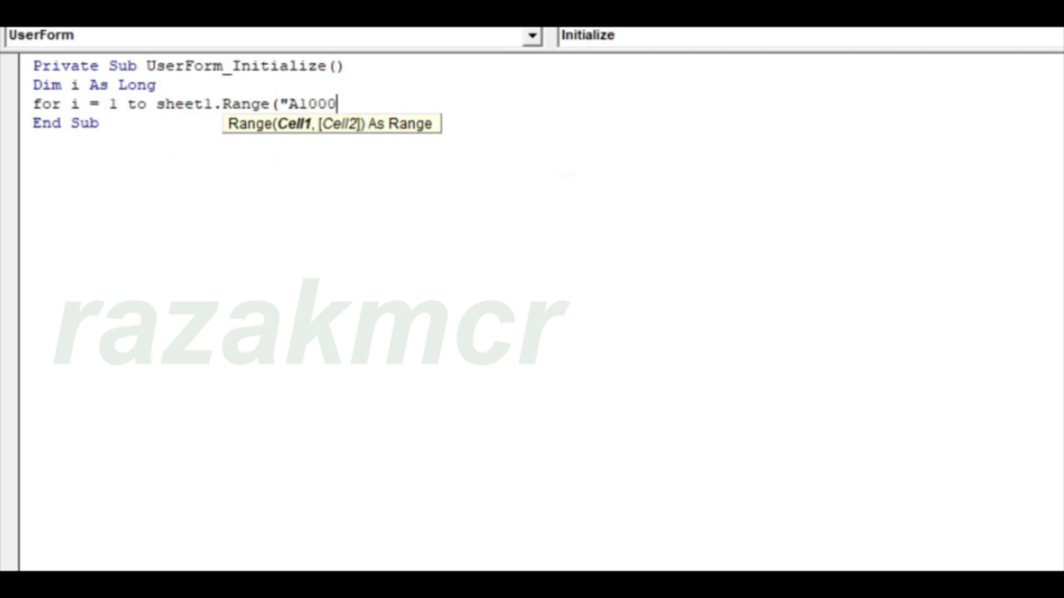
text(000")
text().en)
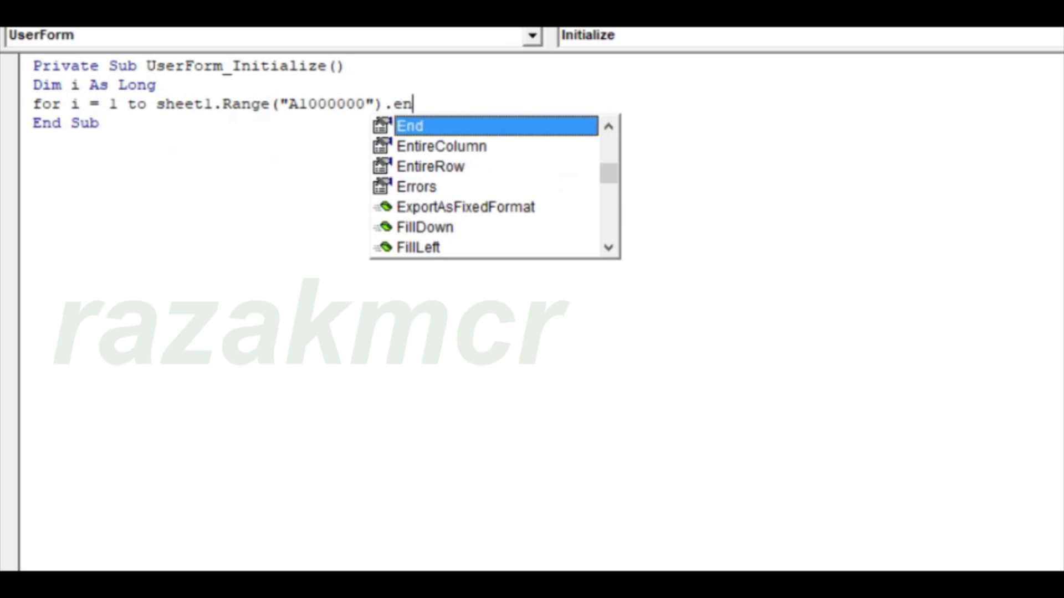
key(Tab)
text(()
key(Down)
key(Down)
key(Down)
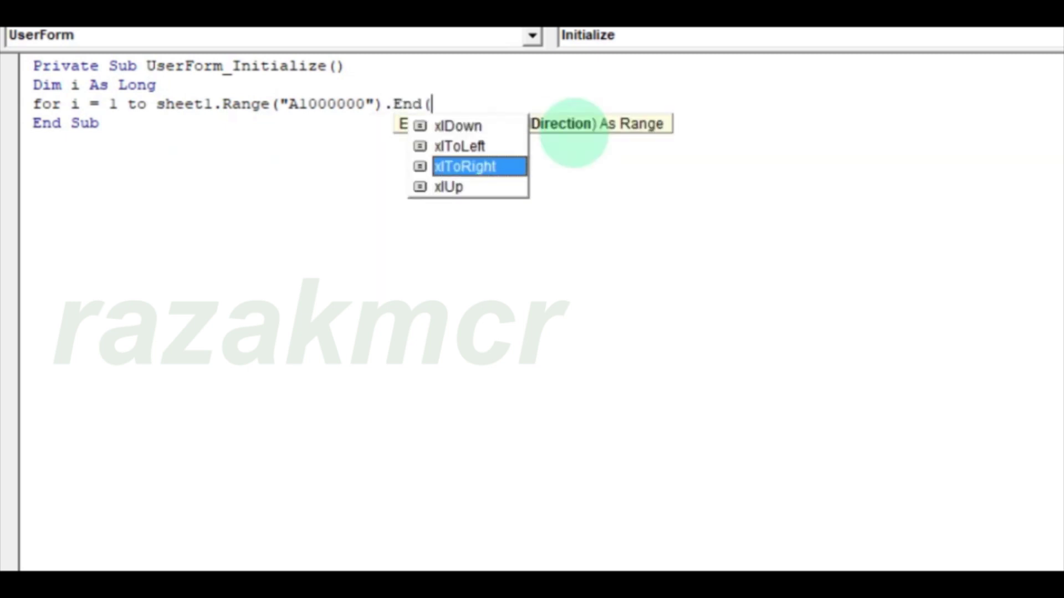
key(Down)
key(Tab)
text().r)
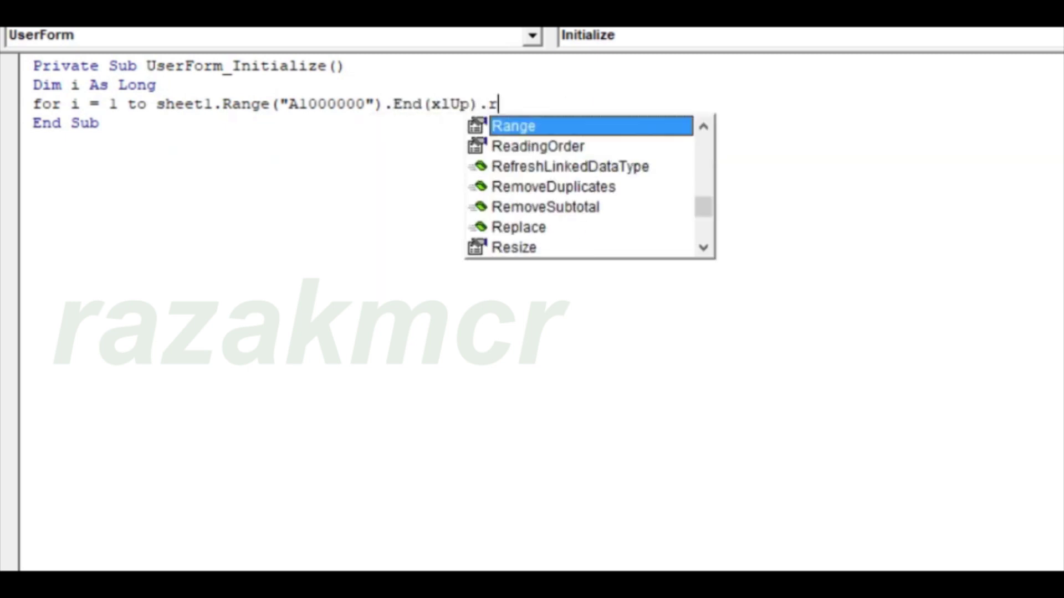
text(o)
key(Return)
key(Return)
key(Return)
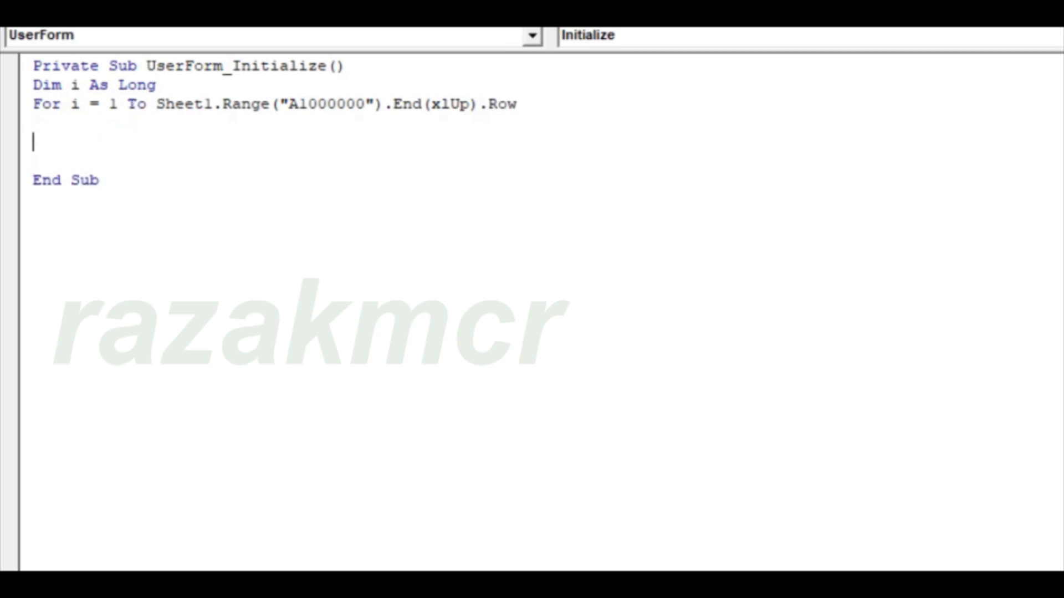
Add Me.ListBox1.AddItem inside the loop and begin a For x = 0 To 6 line
text(me.)
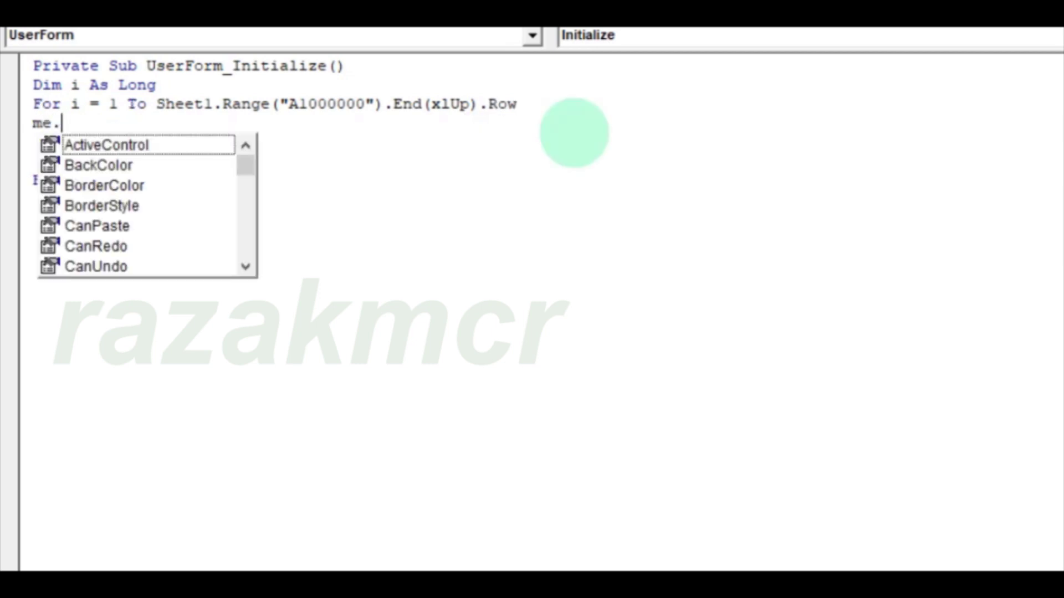
text(li)
key(Tab)
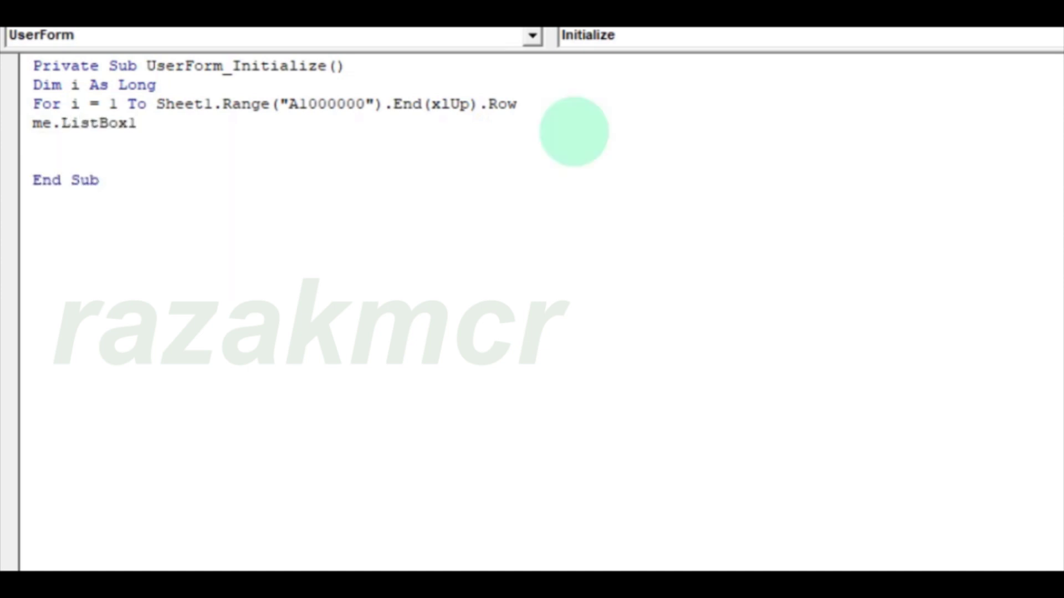
text(.a)
key(Tab)
key(Return)
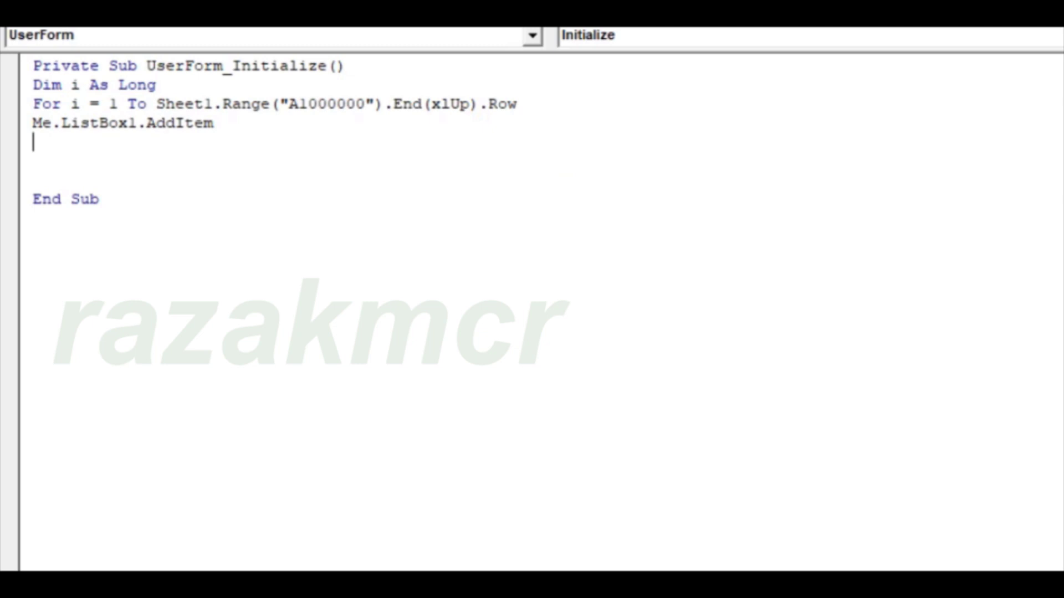
text(for x = 0 to6)
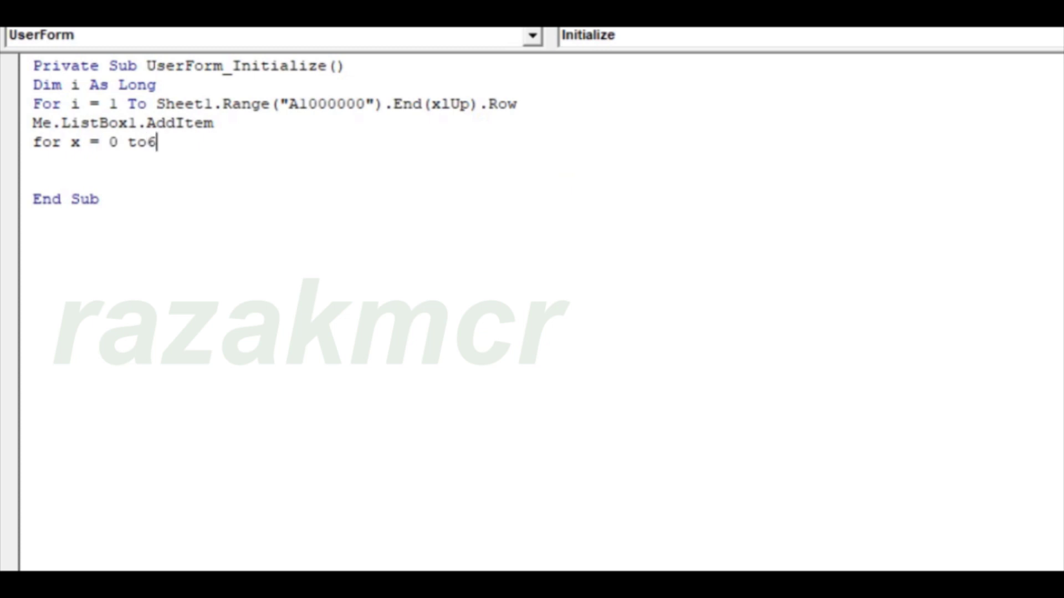
key(Return)
key(Left)
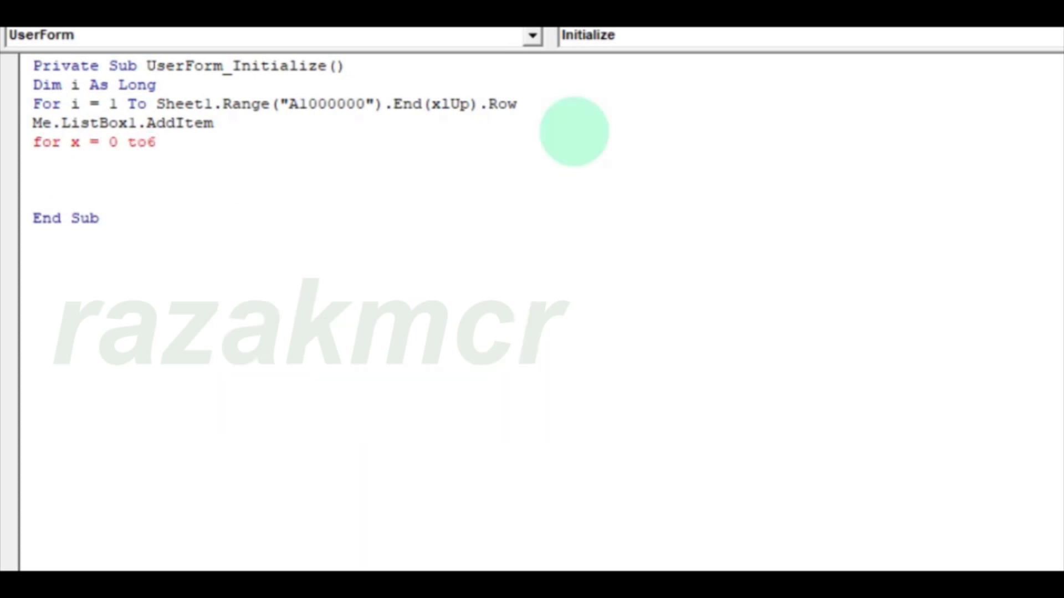
key(Return)
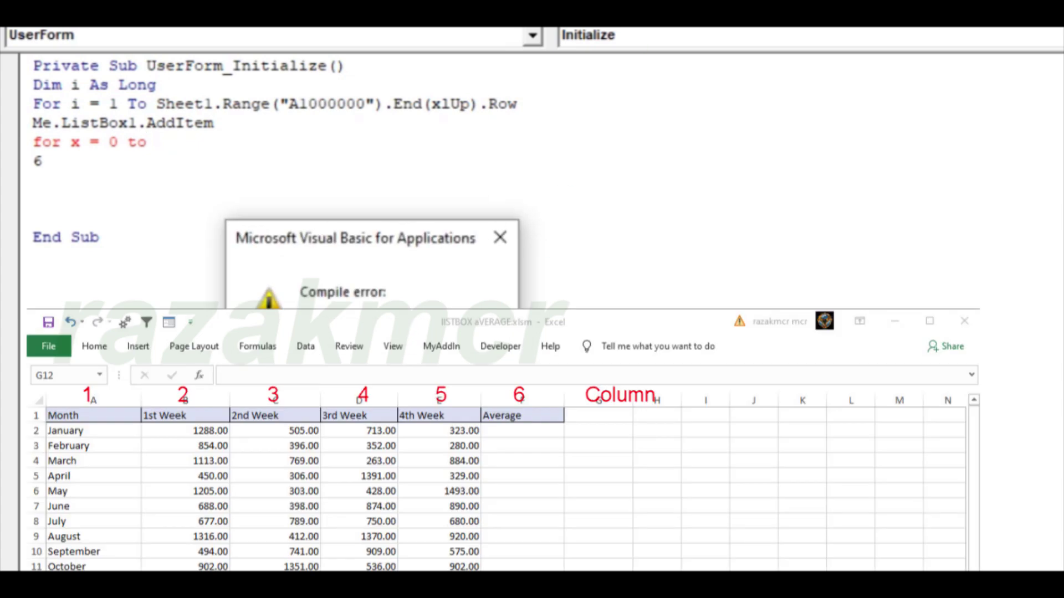
Dismiss the compile error and correct the inner loop to For x = 0 To 5
key(Return)
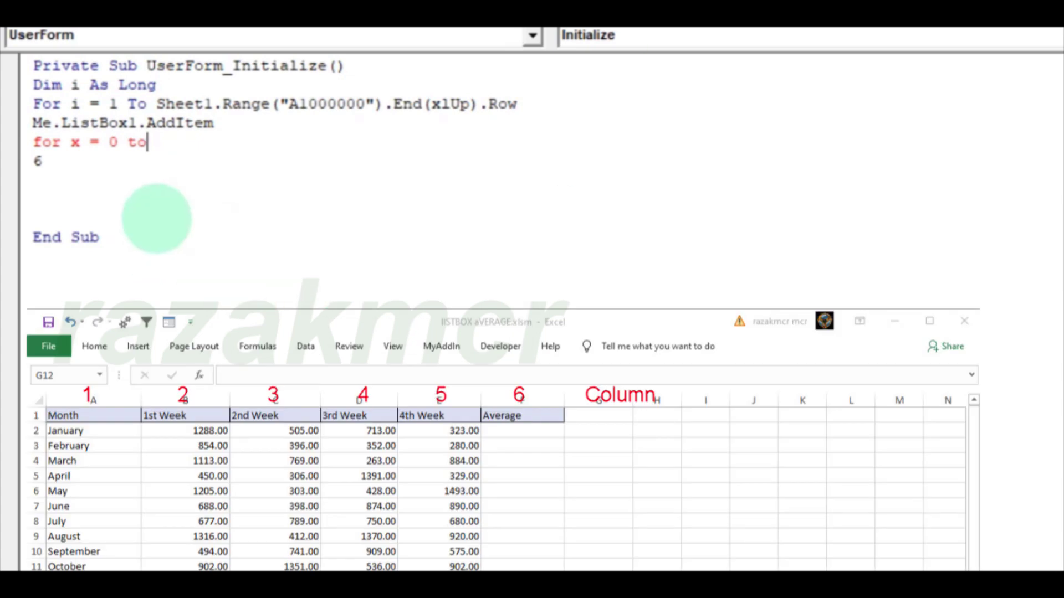
key(BackSpace)
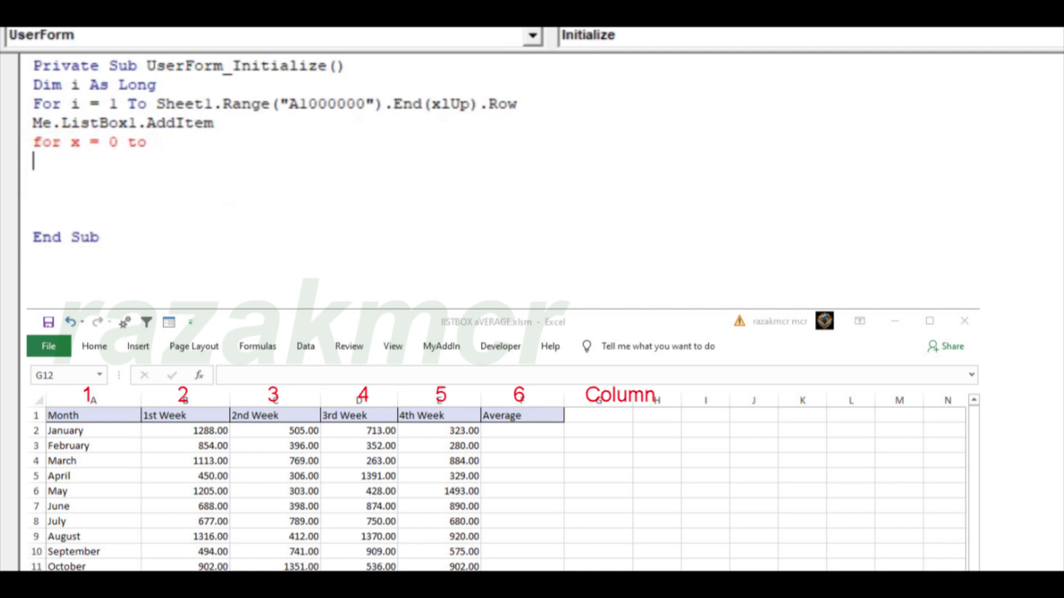
key(BackSpace)
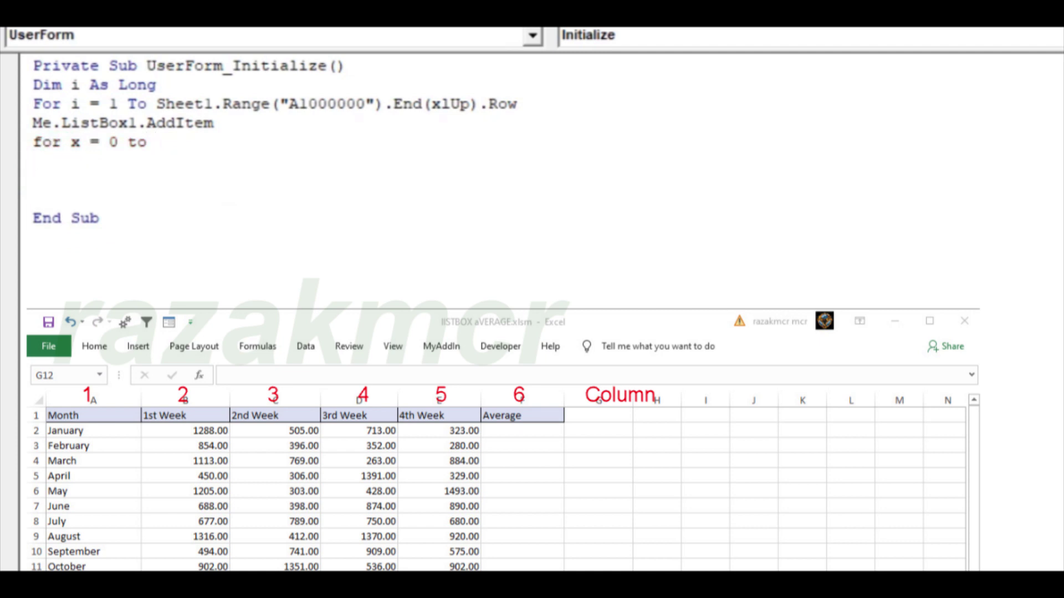
text(6)
key(BackSpace)
key(Return)
text(me)
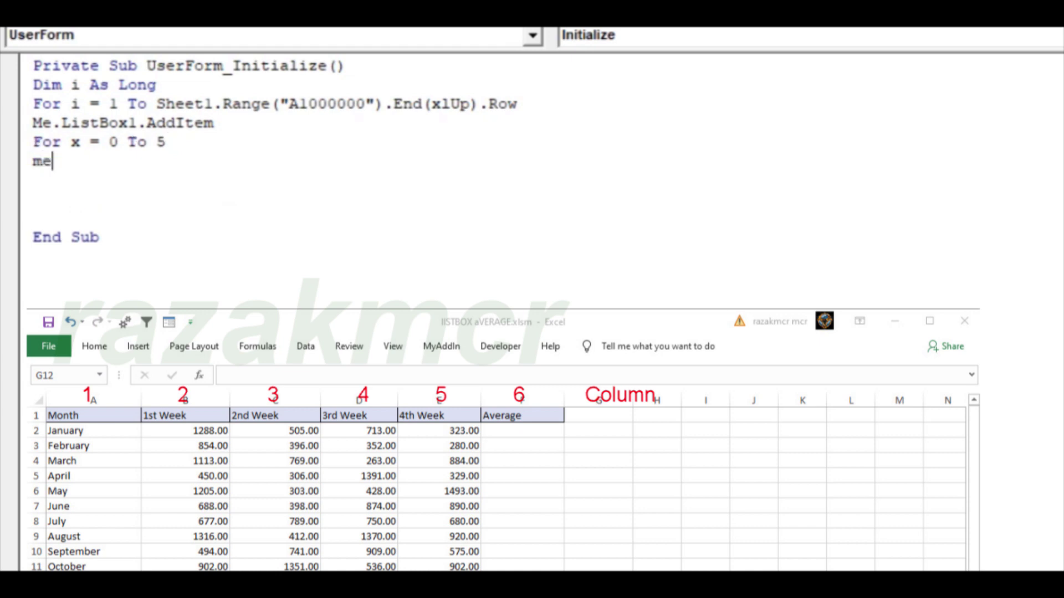
Fill each list cell with Me.ListBox1.List(i - 1, x) = Sheet1.Cells(i, x + 1)
text(.li)
key(Tab)
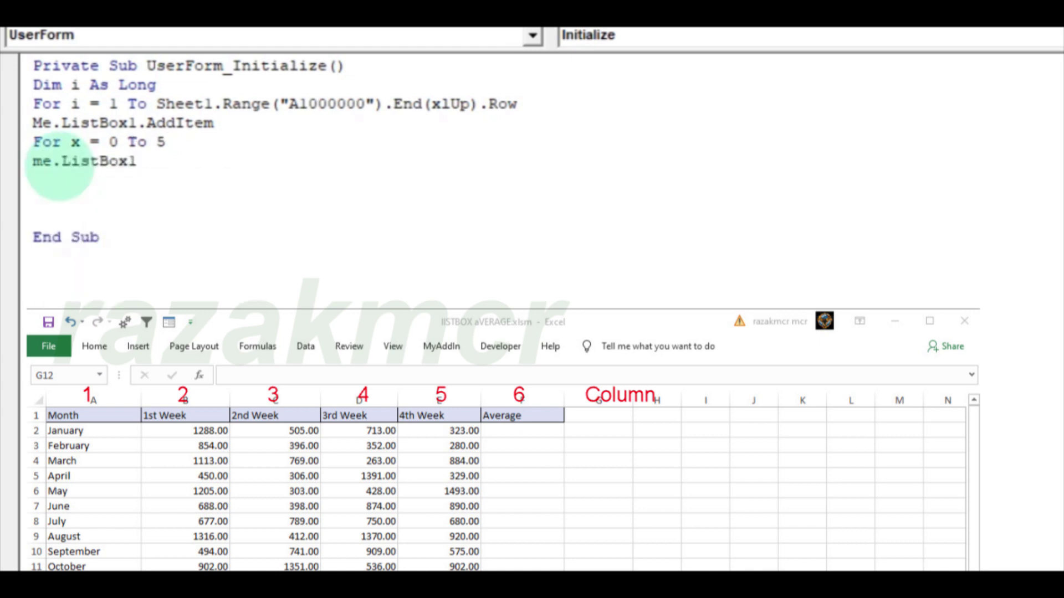
text(.li)
key(Tab)
text(()
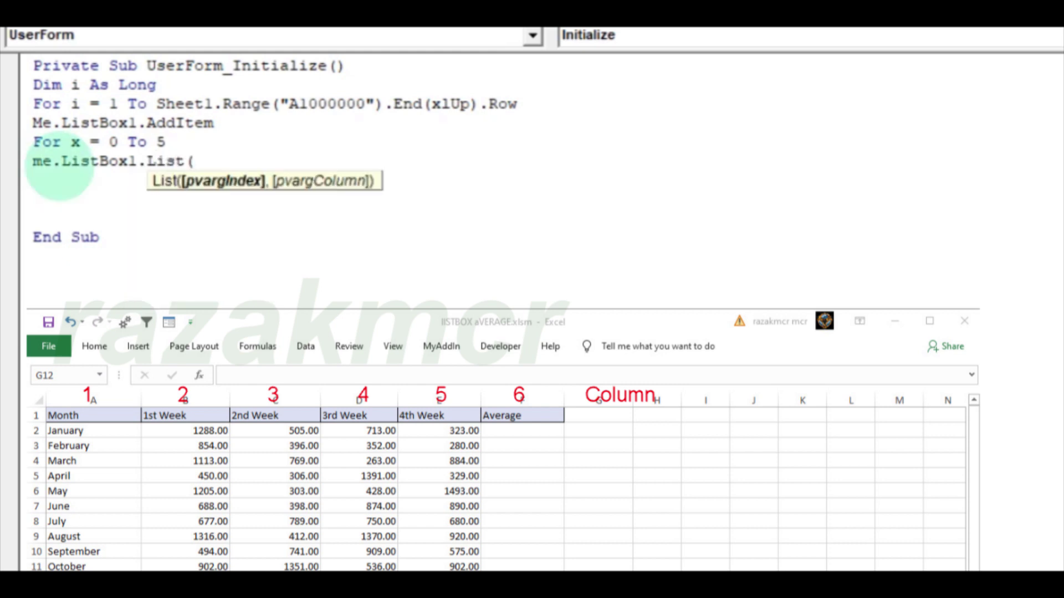
text(i-1,)
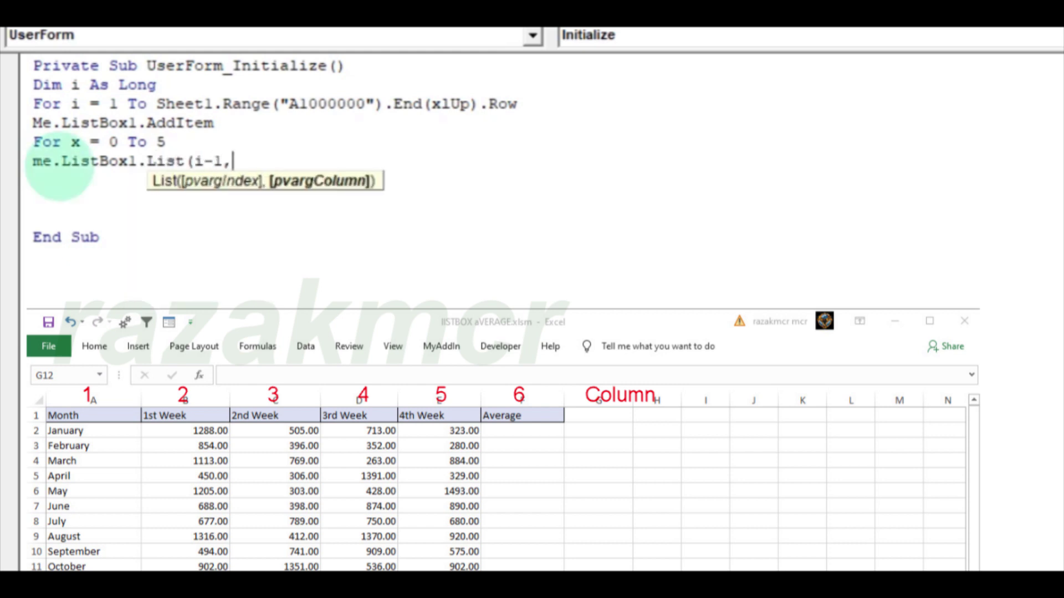
text(x))
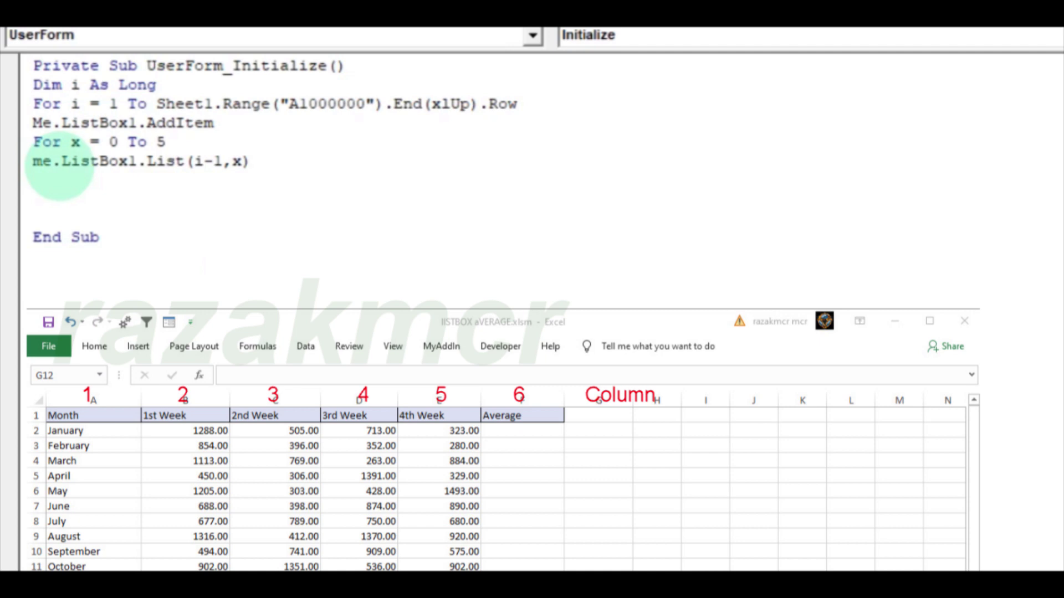
text(=shee)
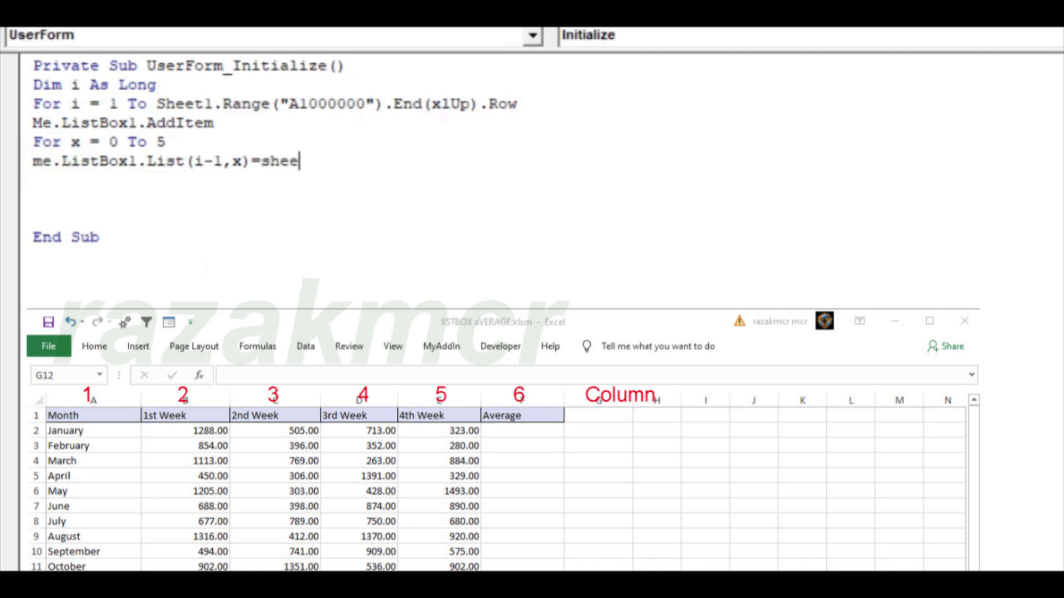
text(t1.ce)
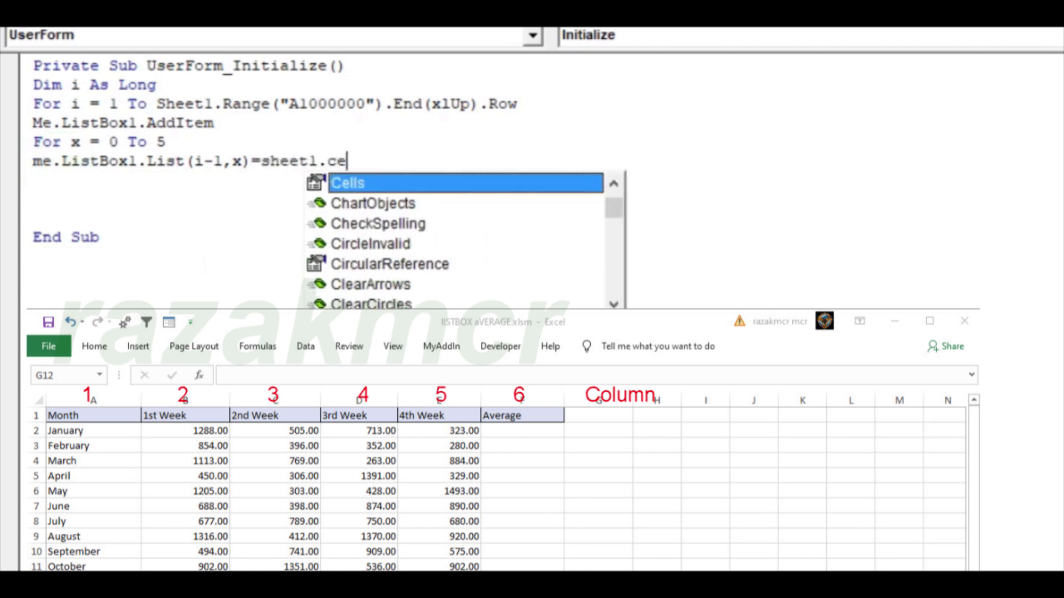
key(Tab)
text((i-1)
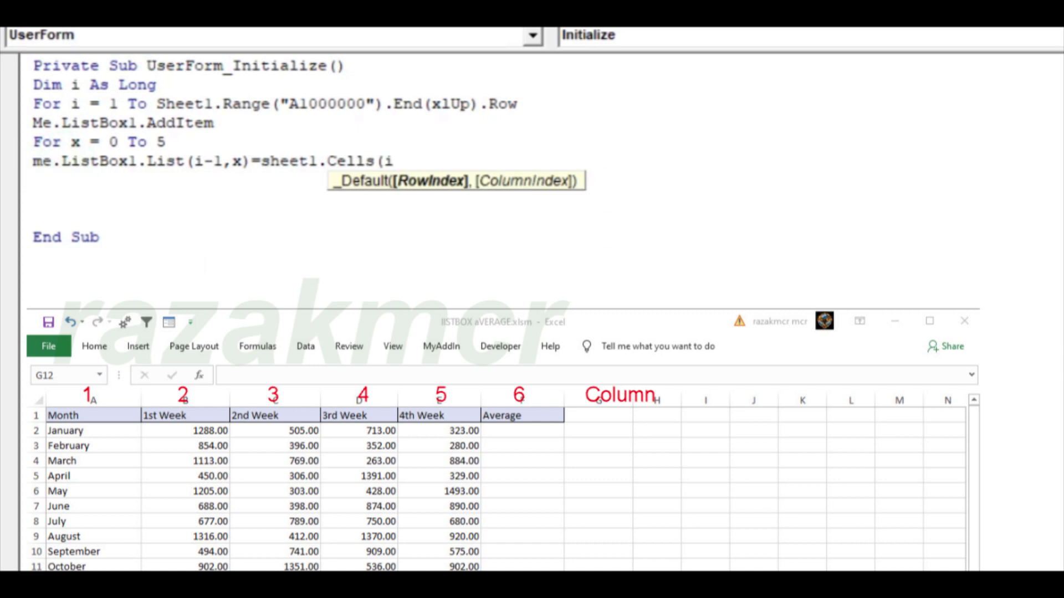
text(,x)
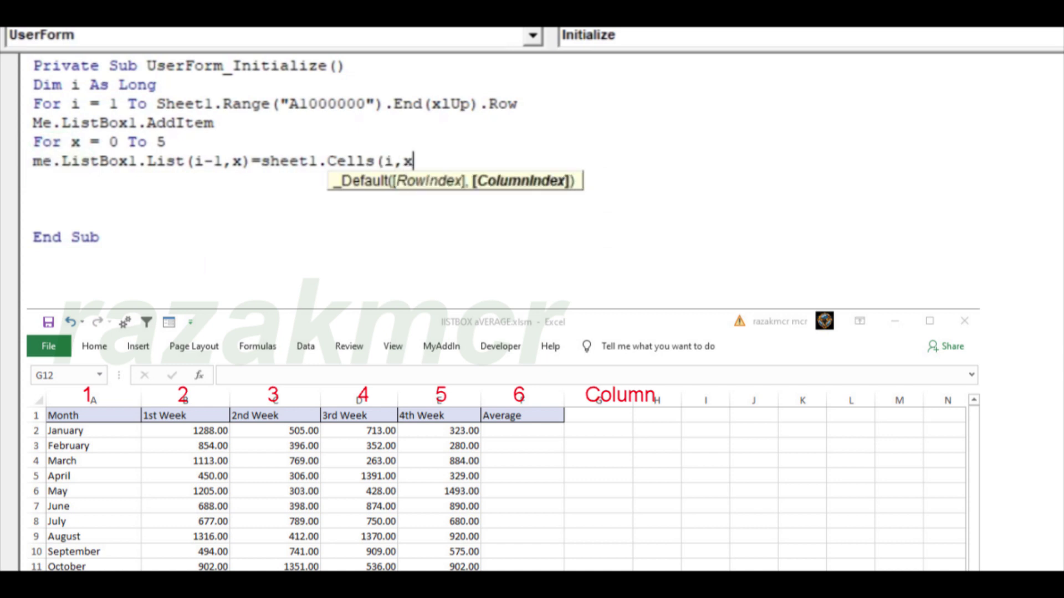
text())
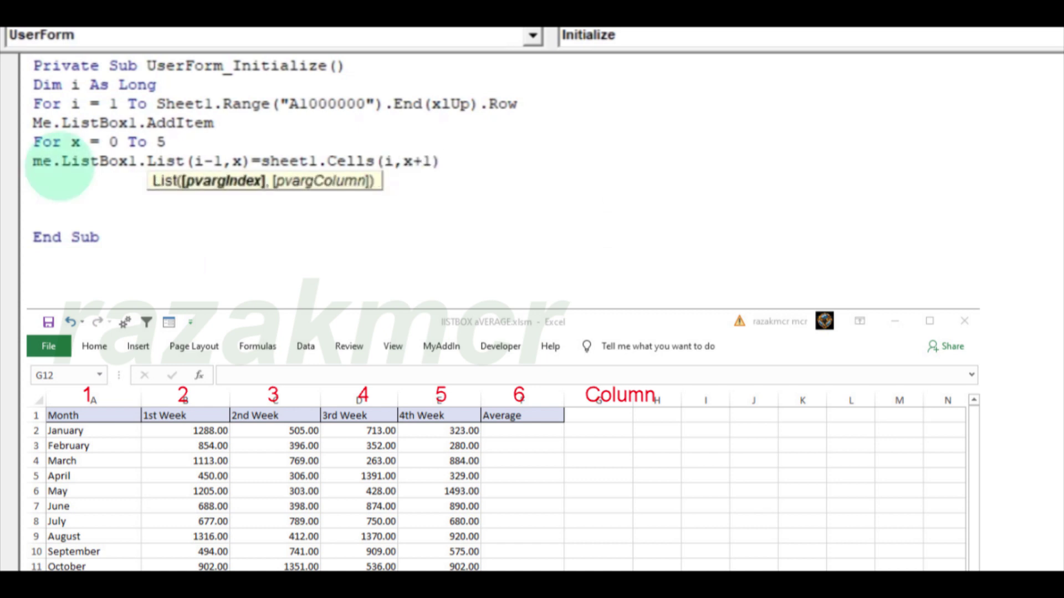
key(Return)
Close both loops with Next x and Next i
text(n)
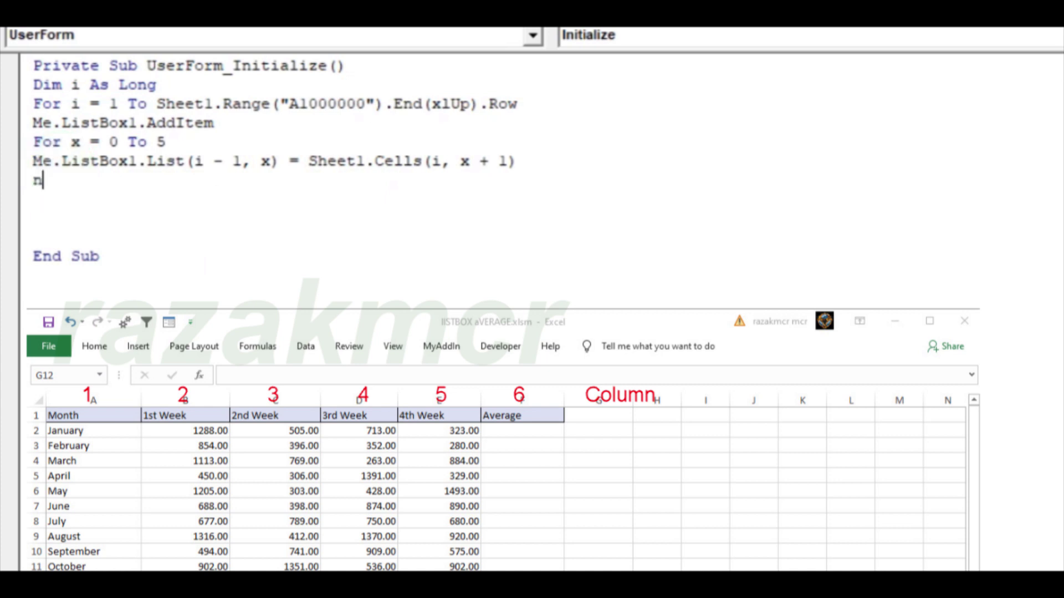
text(extx)
key(Return)
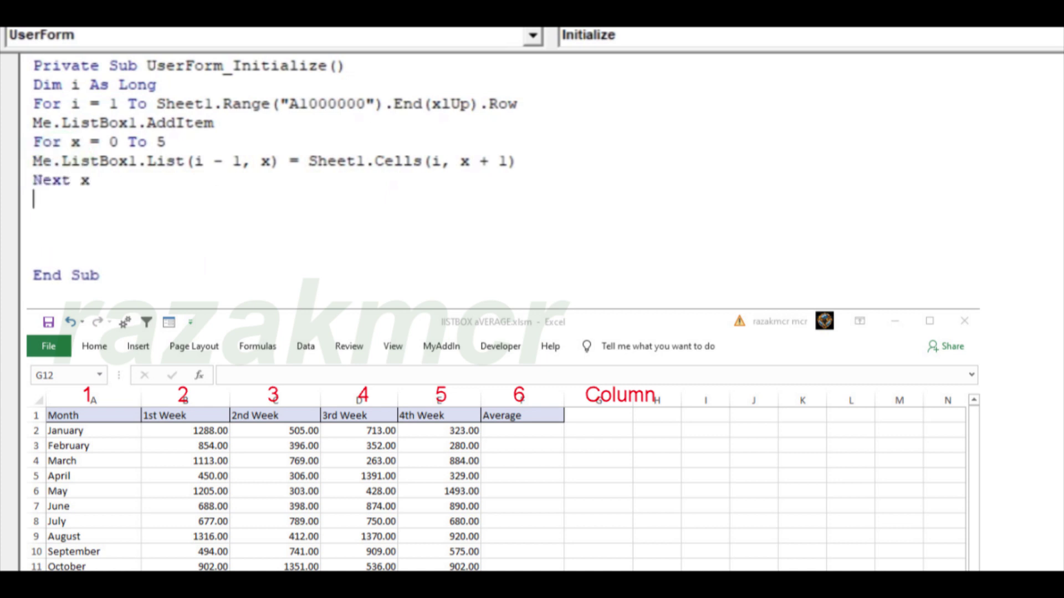
text(next i)
key(Return)
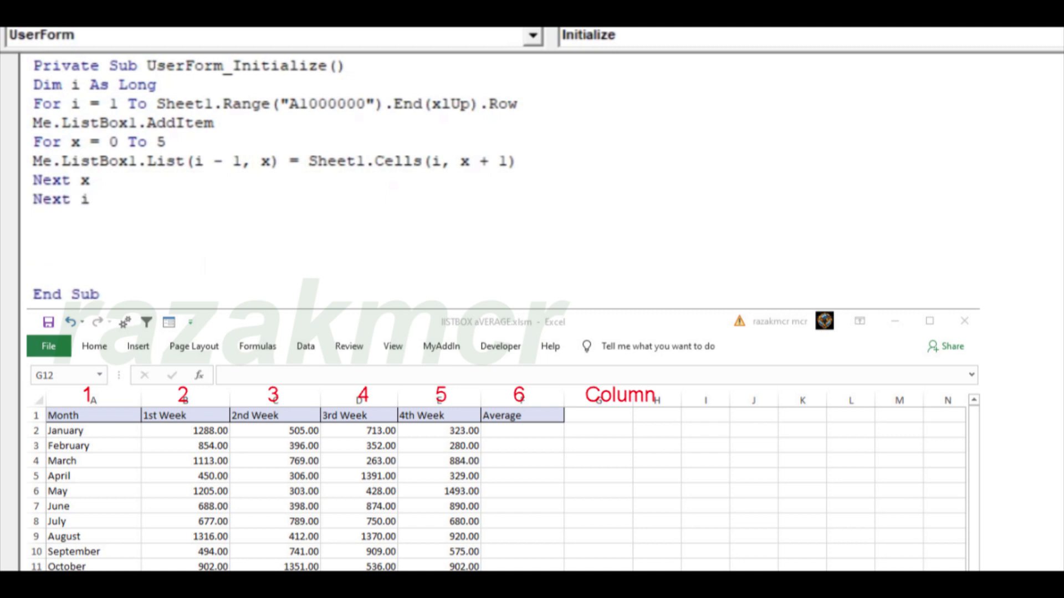
Preselect the first row with Me.ListBox1.Selected(0) = True
text(me.li)
key(Tab)
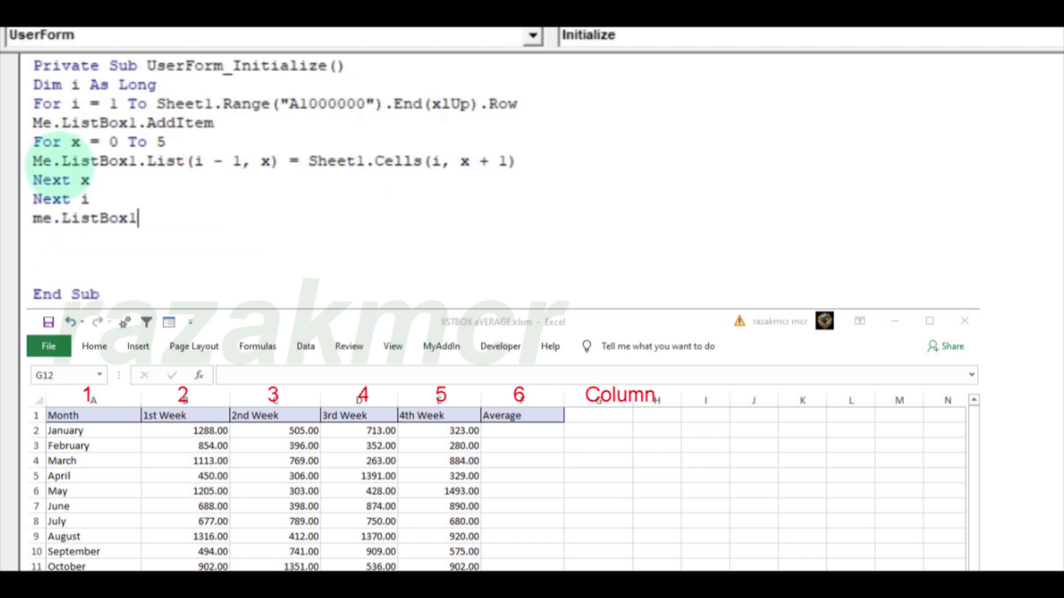
text(.se)
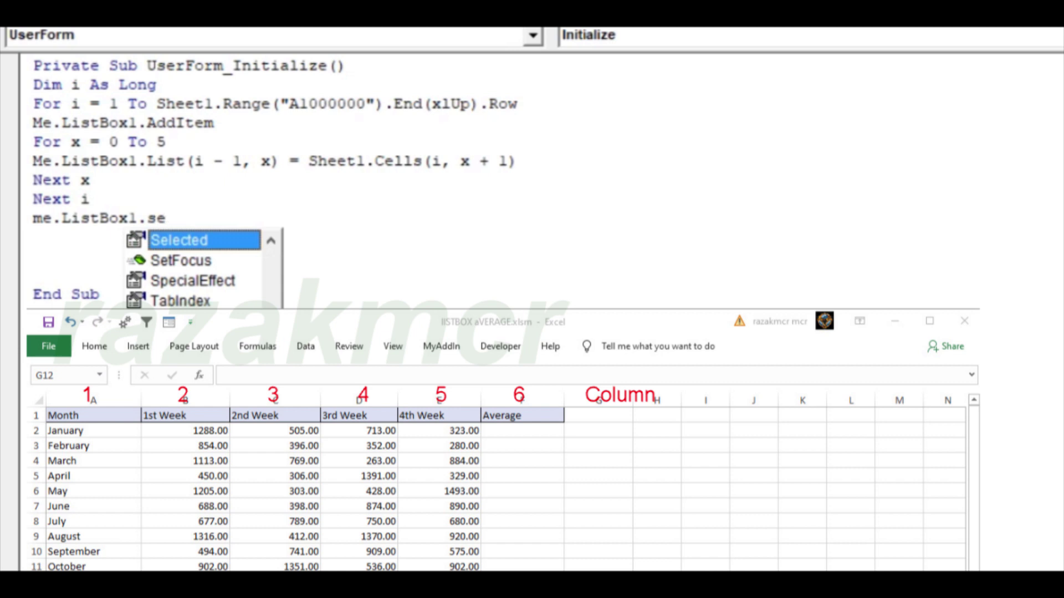
key(Tab)
text((0))
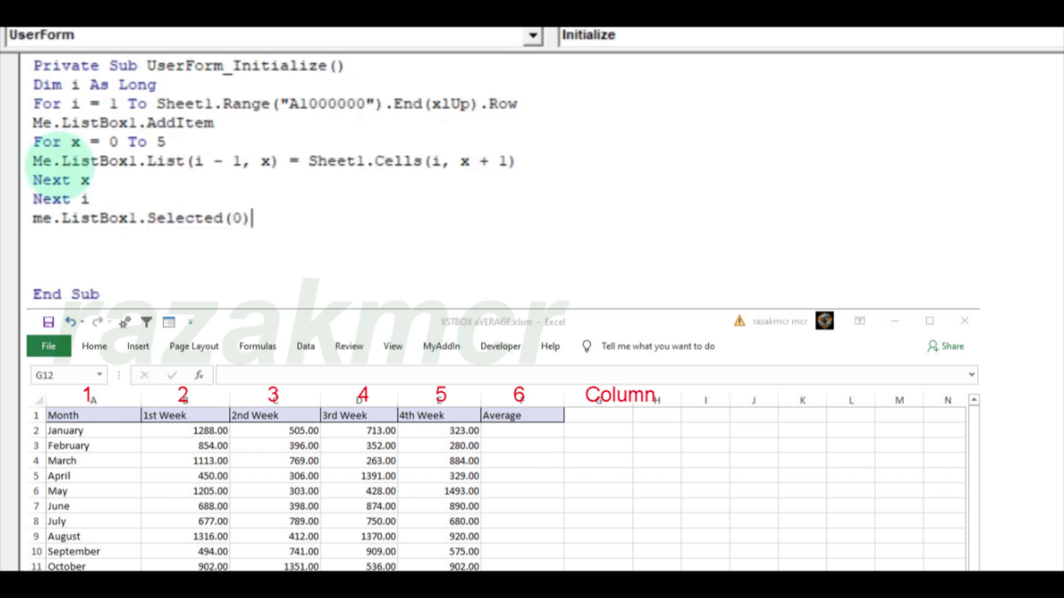
text(=t)
key(Tab)
key(Return)
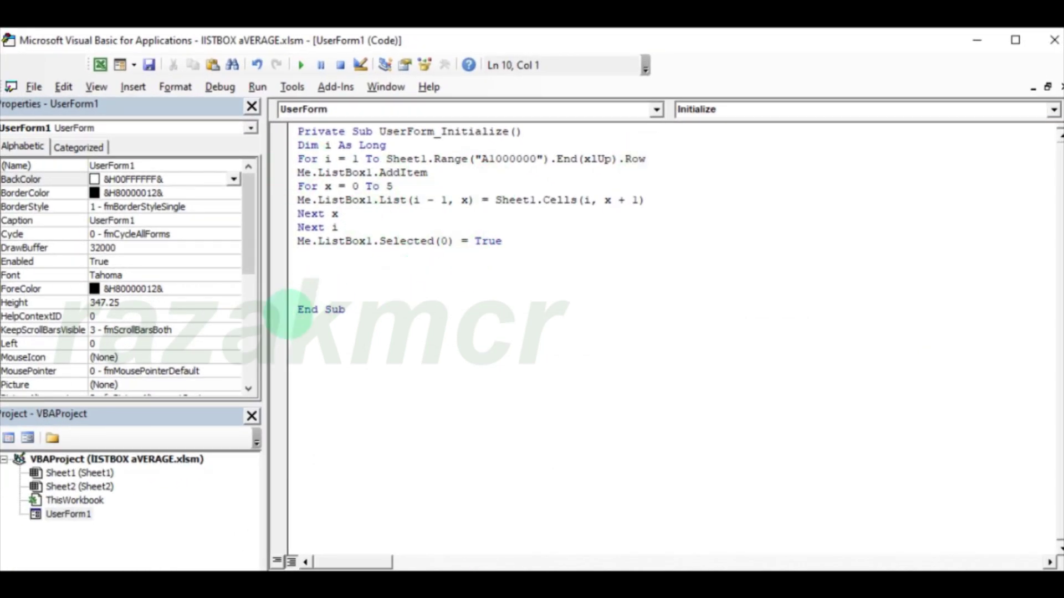
Delete the blank lines above End Sub
click(297, 309)
key(BackSpace)
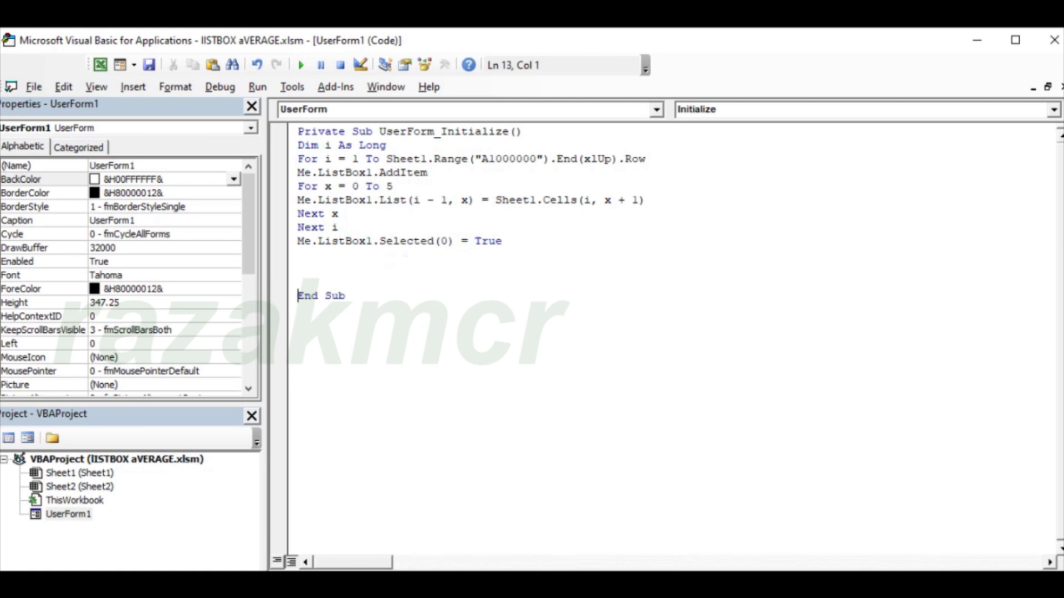
key(BackSpace)
key(BackSpace)
key(BackSpace)
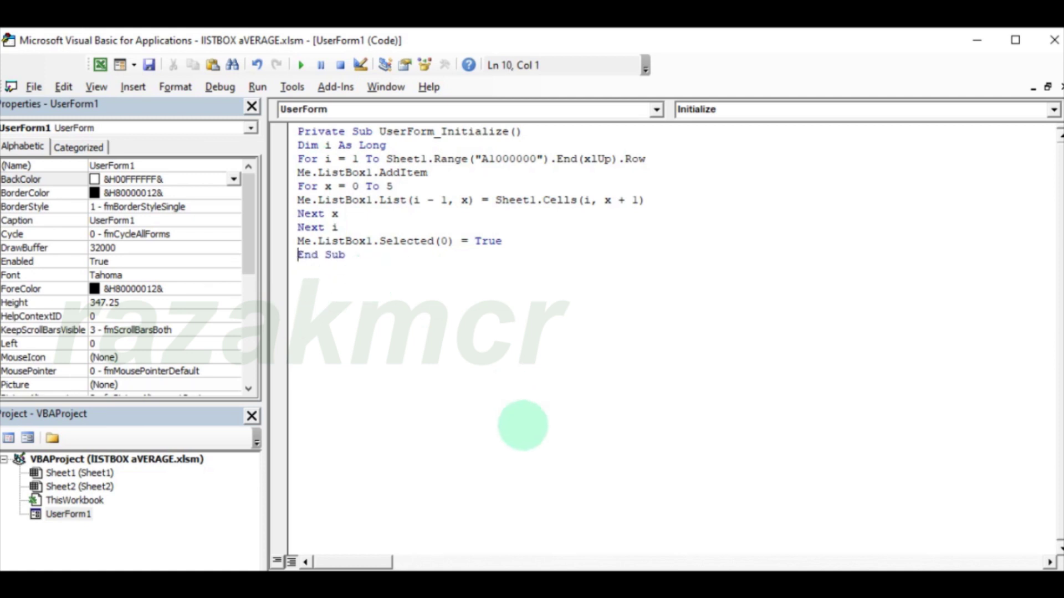
click(607, 355)
Run UserForm1 and select January through June rows in the list
click(301, 65)
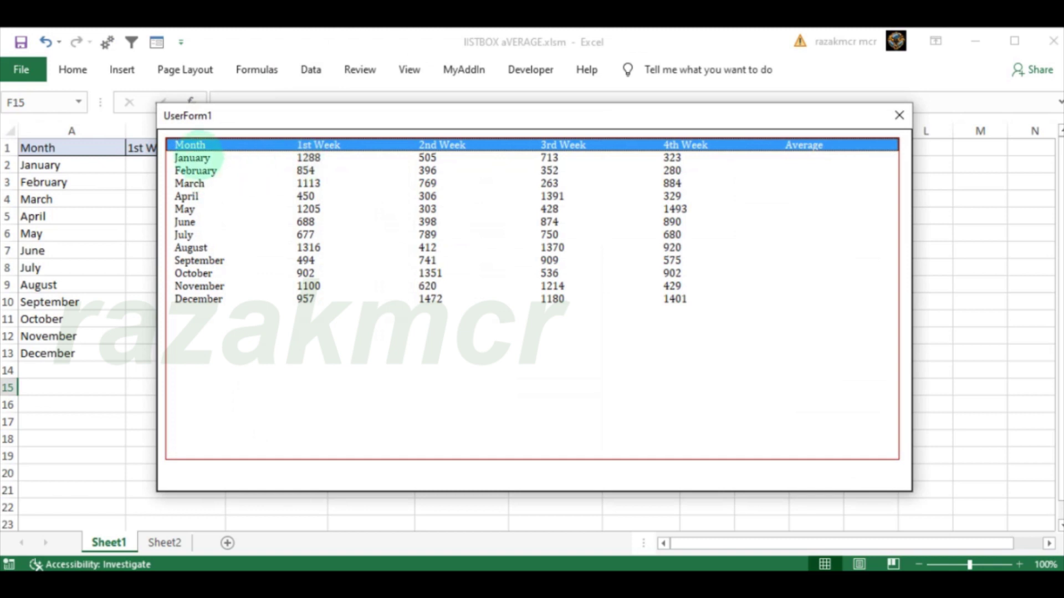
click(321, 157)
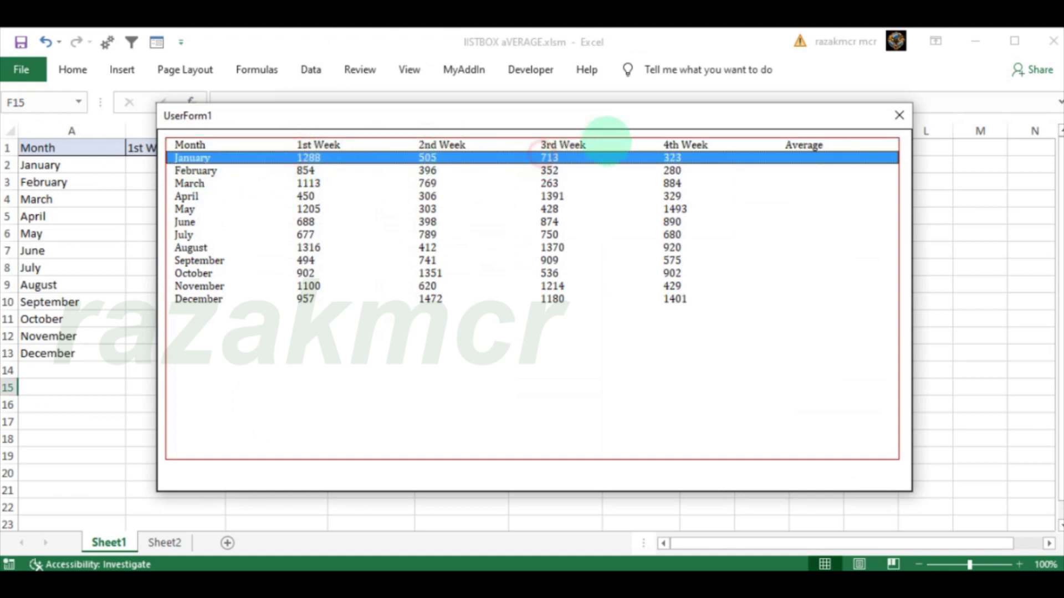
click(609, 146)
click(631, 183)
click(643, 221)
click(659, 260)
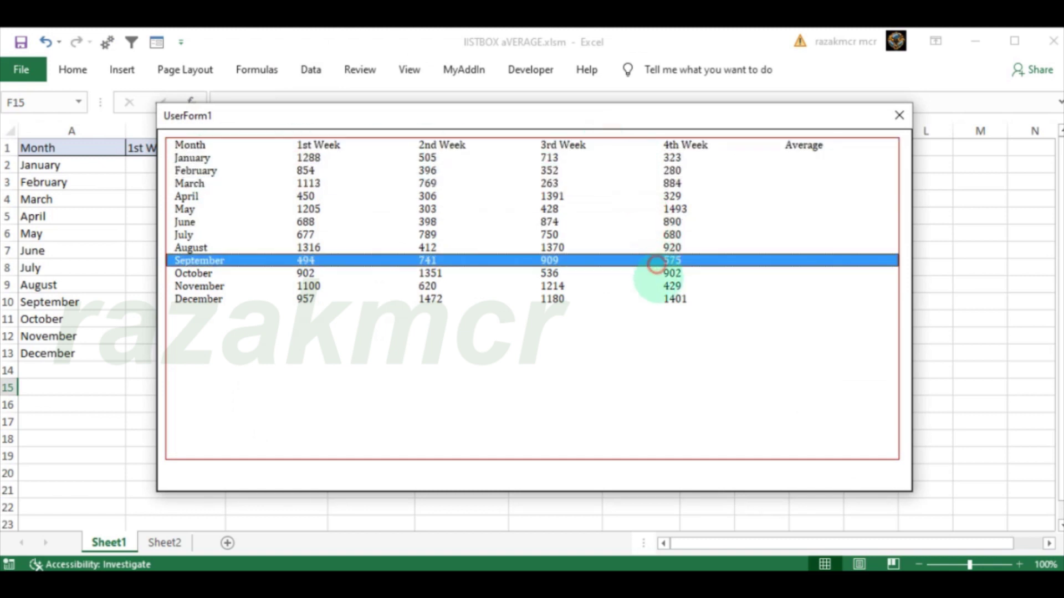
click(673, 299)
click(671, 235)
Check the March, August and December rows, then close the form
click(667, 183)
click(674, 158)
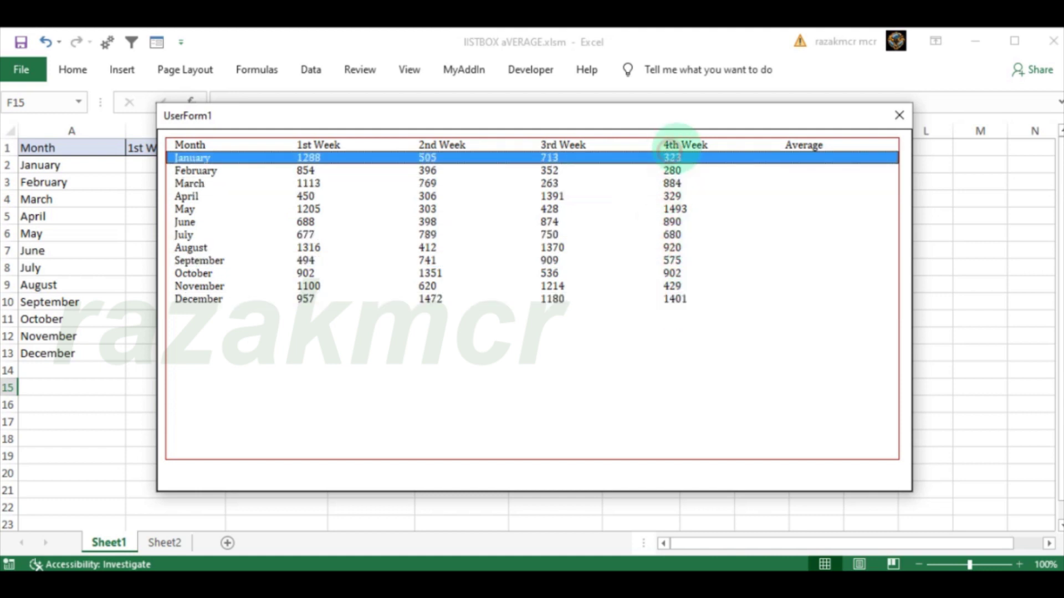
click(673, 146)
click(671, 196)
click(665, 248)
click(665, 298)
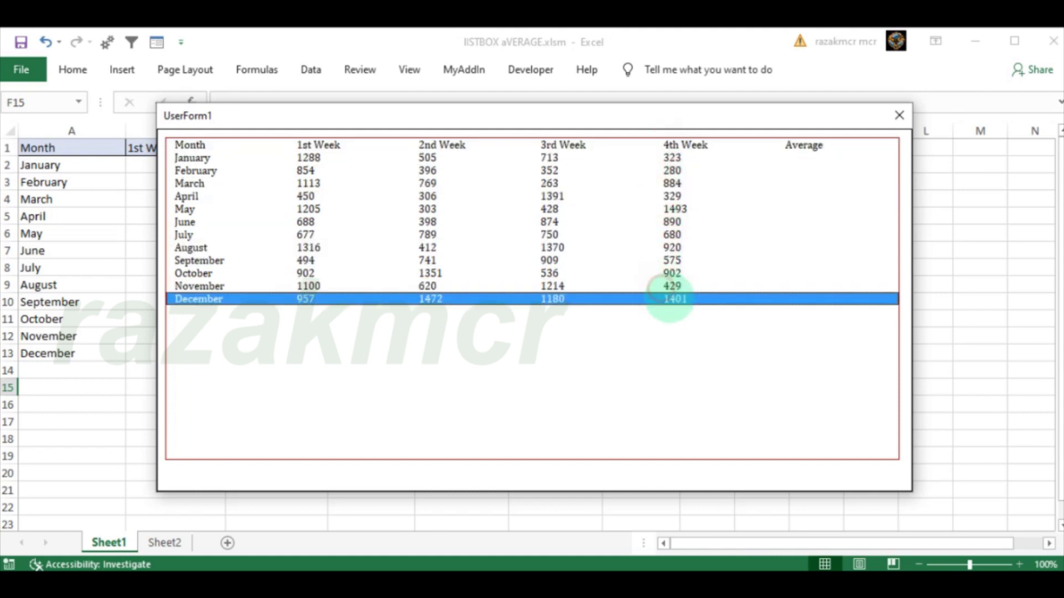
click(890, 116)
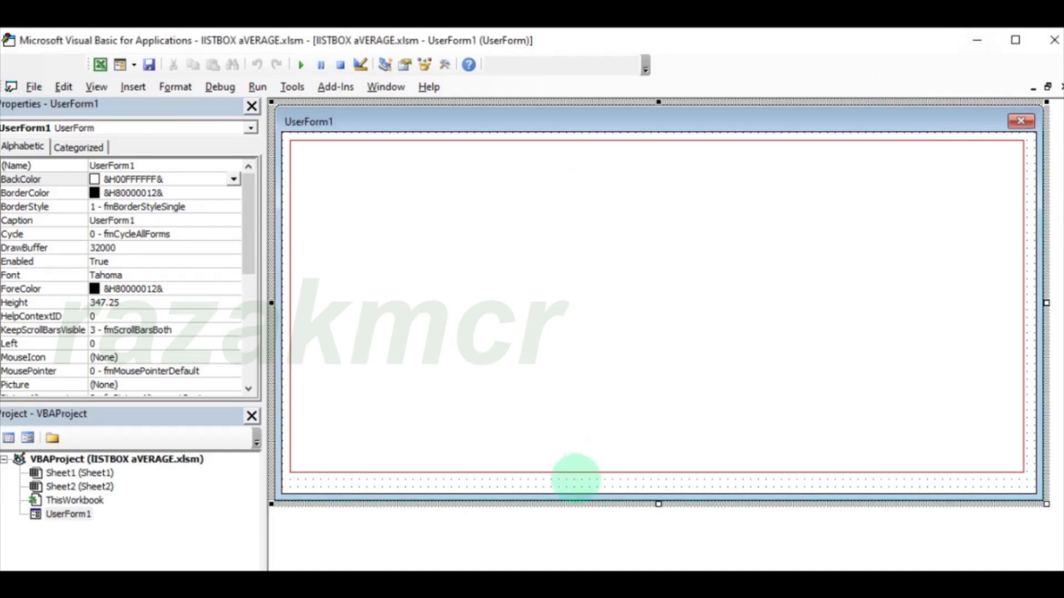
Create an empty UserForm_Activate procedure with room for code inside
click(576, 480)
double_click(576, 480)
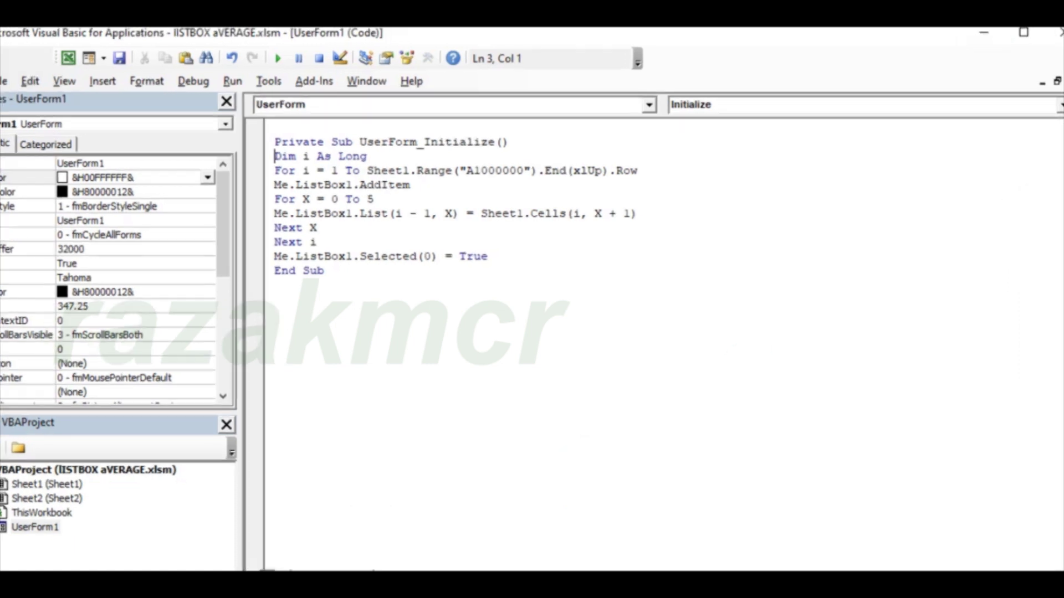
click(692, 76)
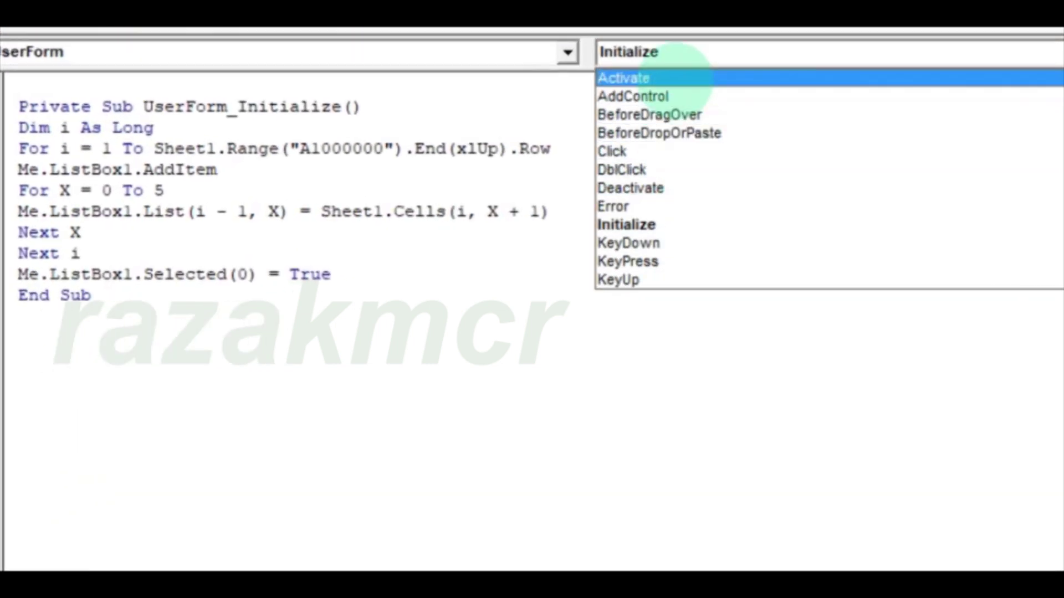
click(676, 78)
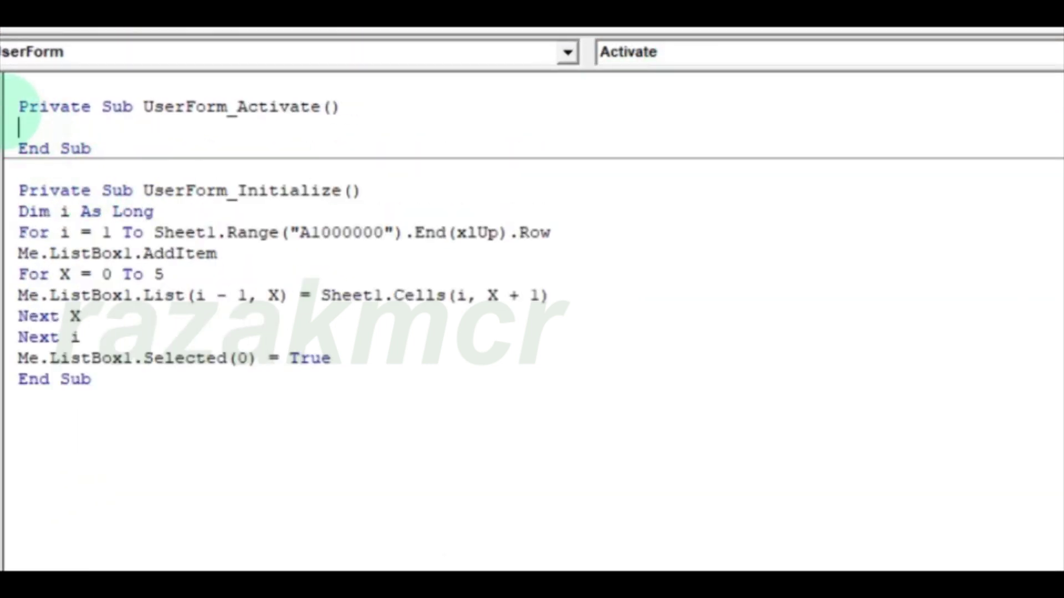
key(BackSpace)
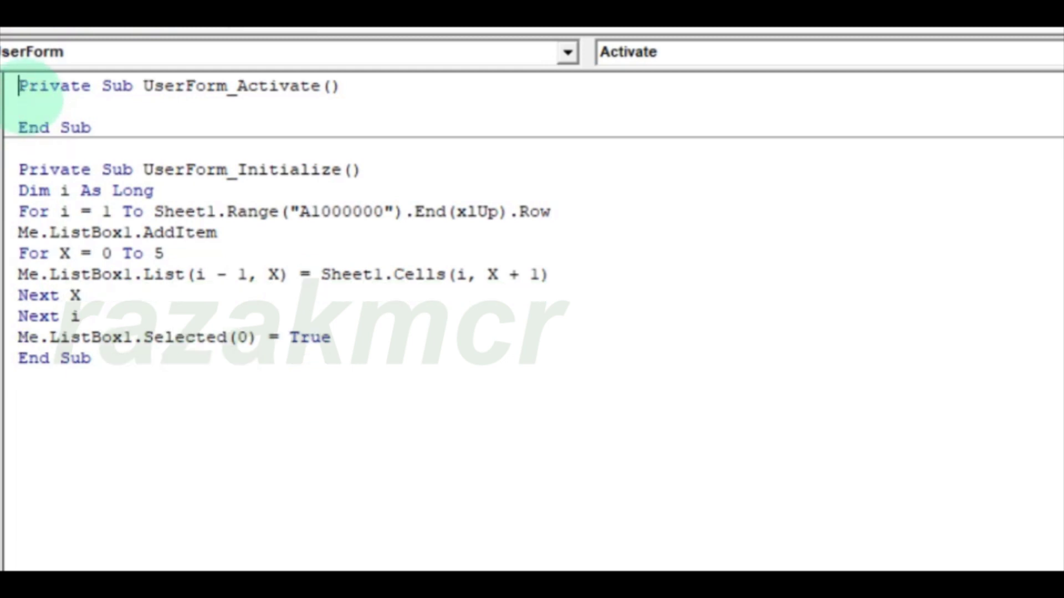
key(Return)
key(Return)
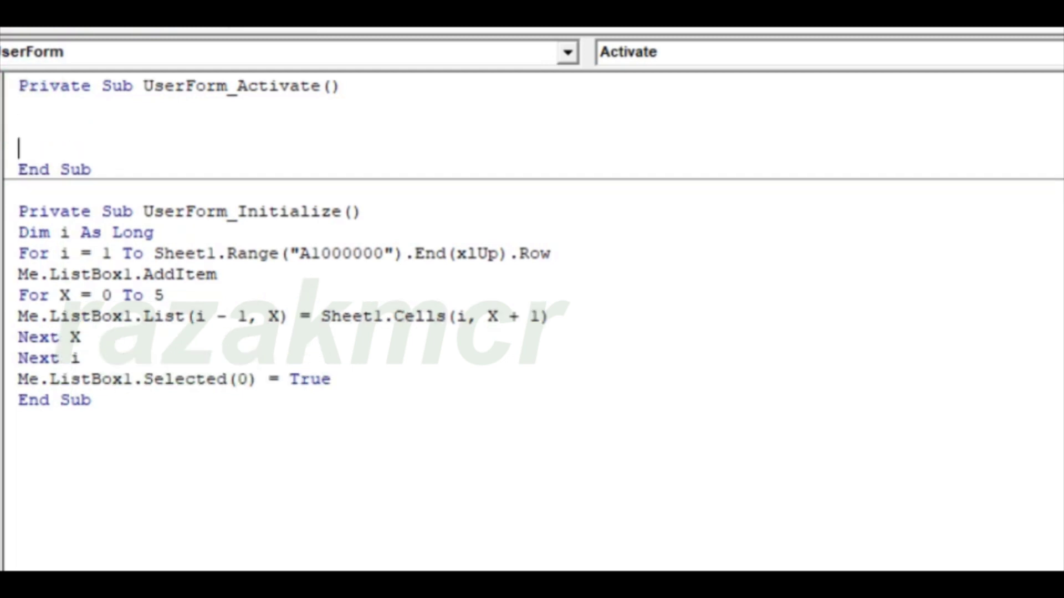
key(Return)
key(Return)
key(Return)
key(Return)
key(Return)
key(Up)
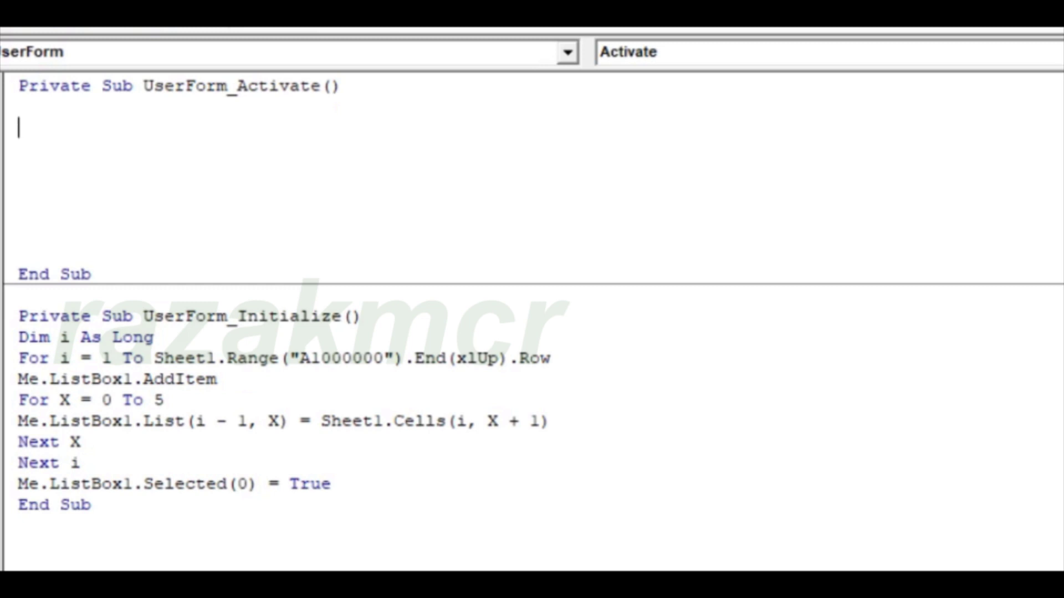
Declare x and CLN as Integer, C as Integer, and SUM as Double
text(di)
text(m x)
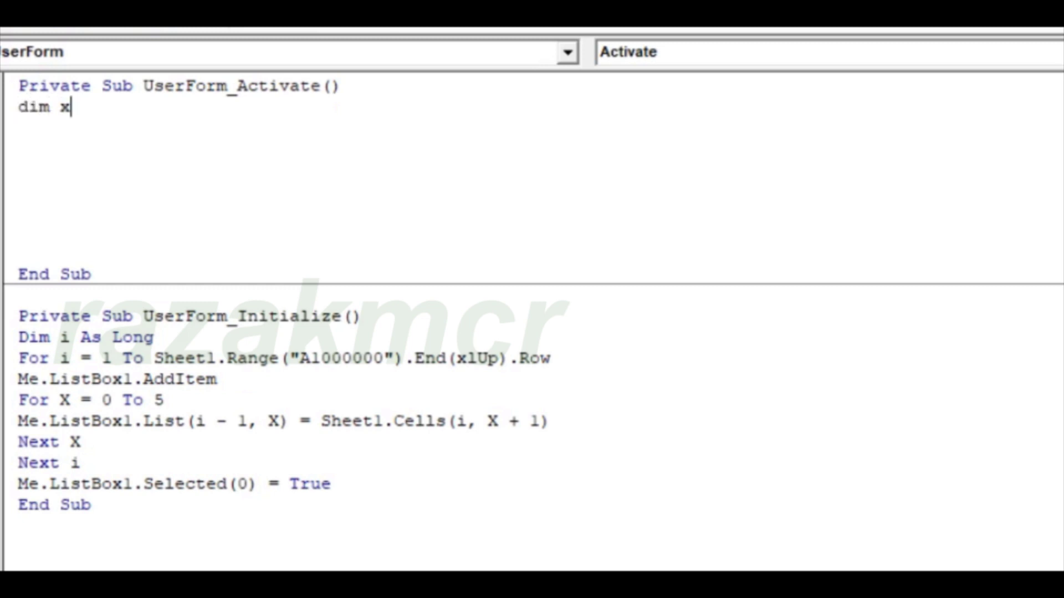
text(,CL)
text(N as )
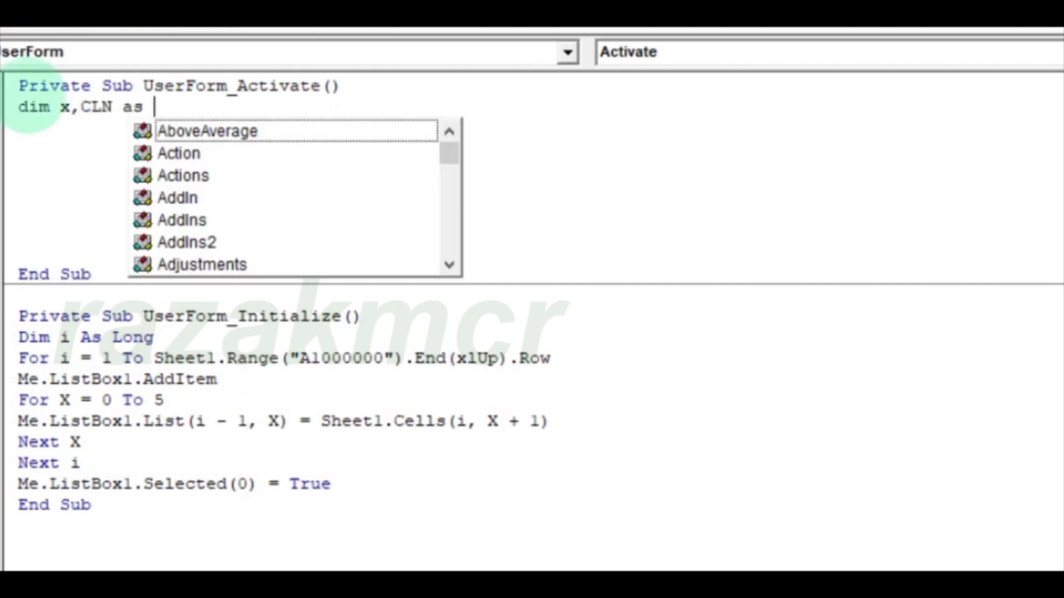
text(int)
key(Return)
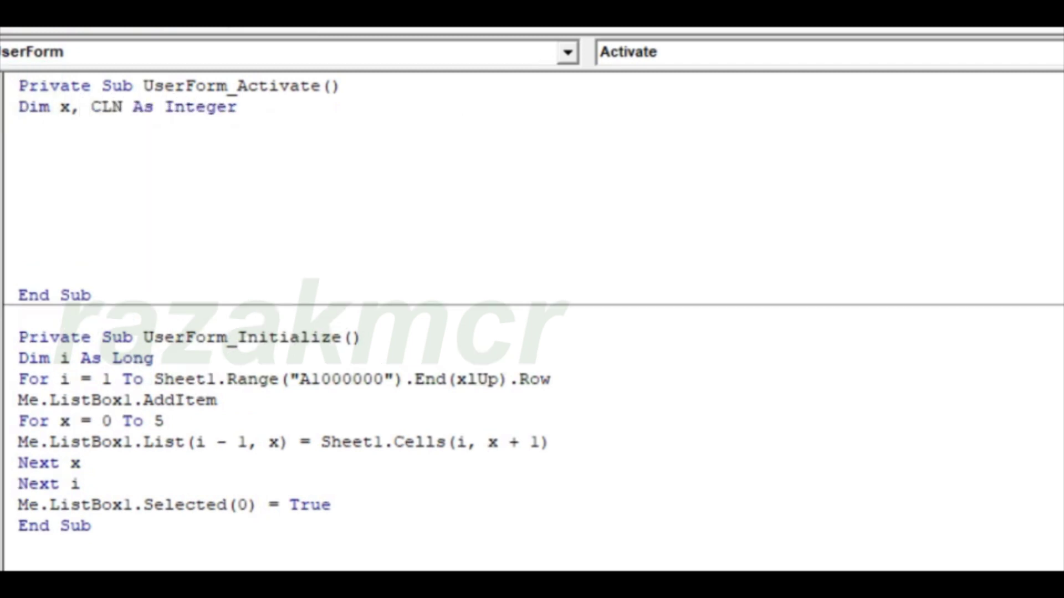
text(dim C)
text( as int)
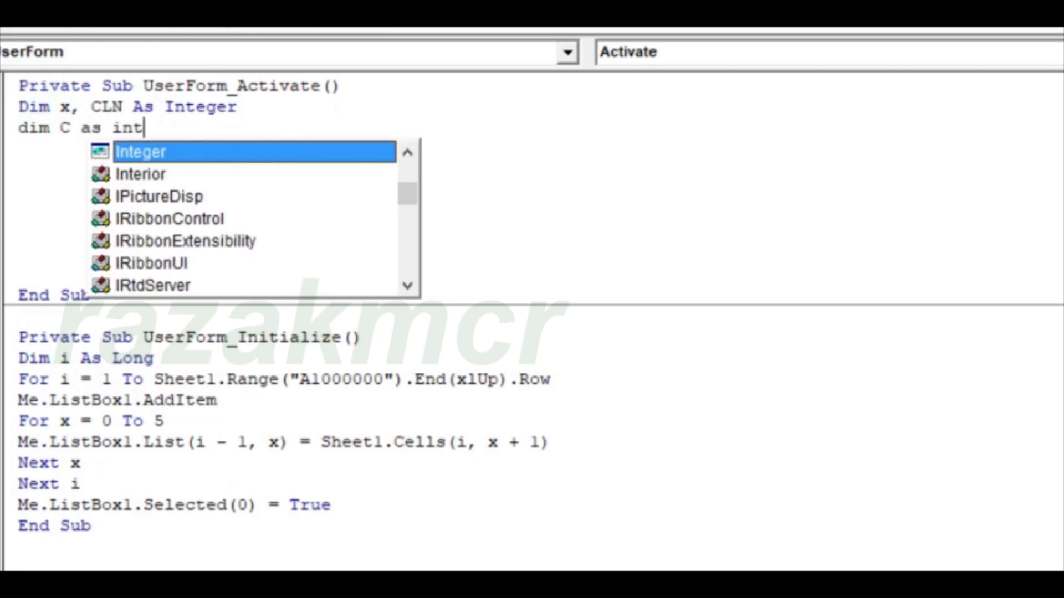
key(Tab)
key(Return)
text(i)
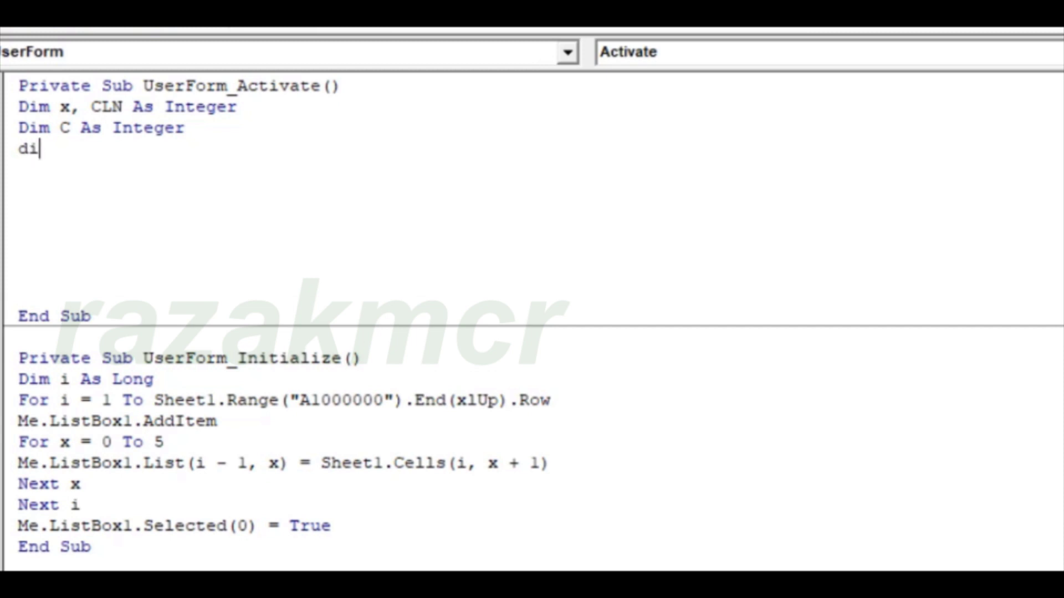
text(m SUM)
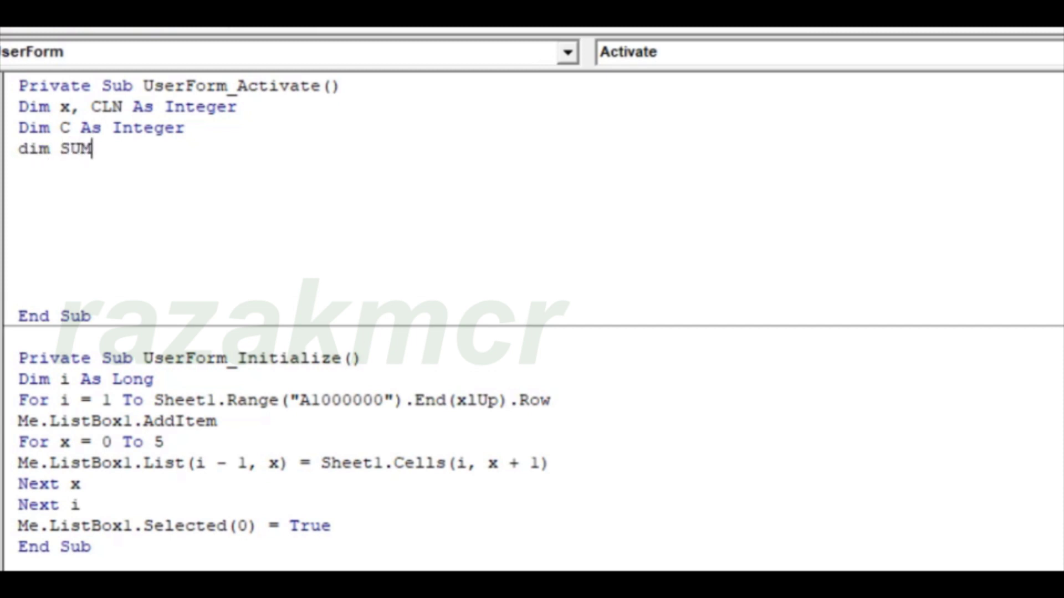
text( as dou)
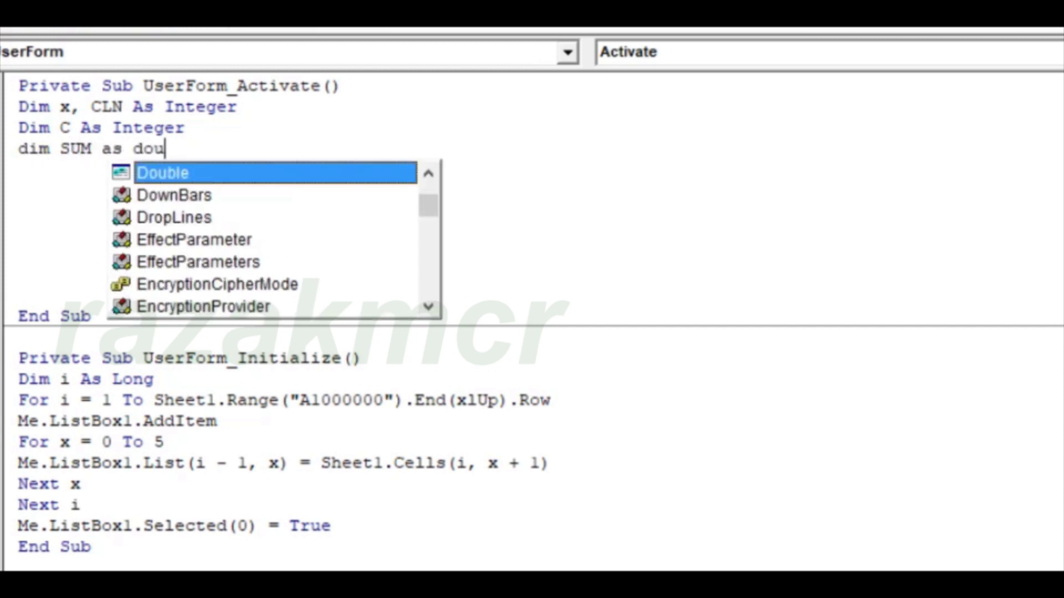
text(b)
key(Return)
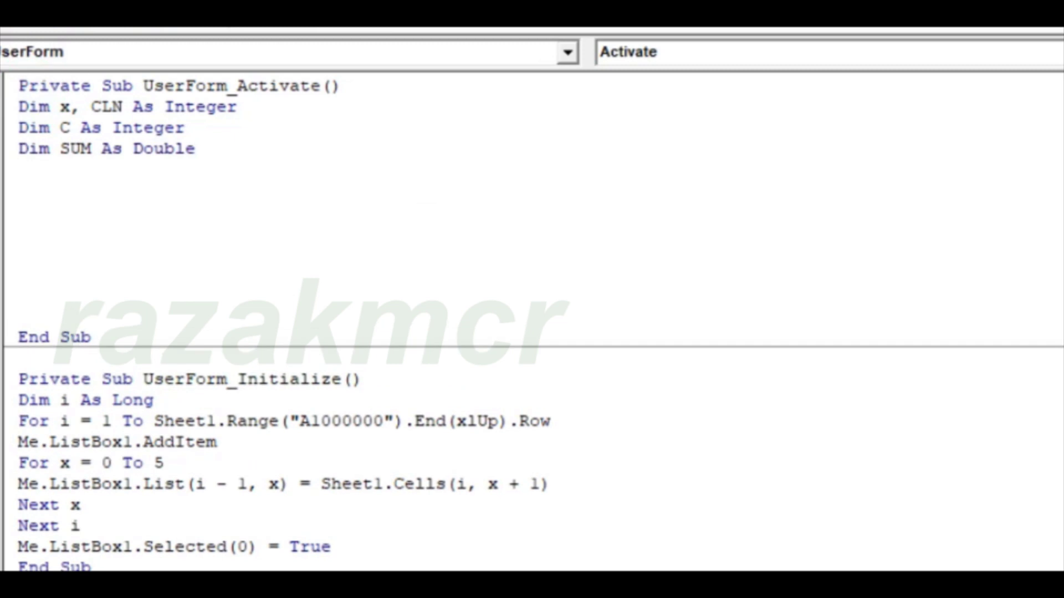
text(wi)
Add a With Me.ListBox1 block closed by End With
text(.li)
key(Tab)
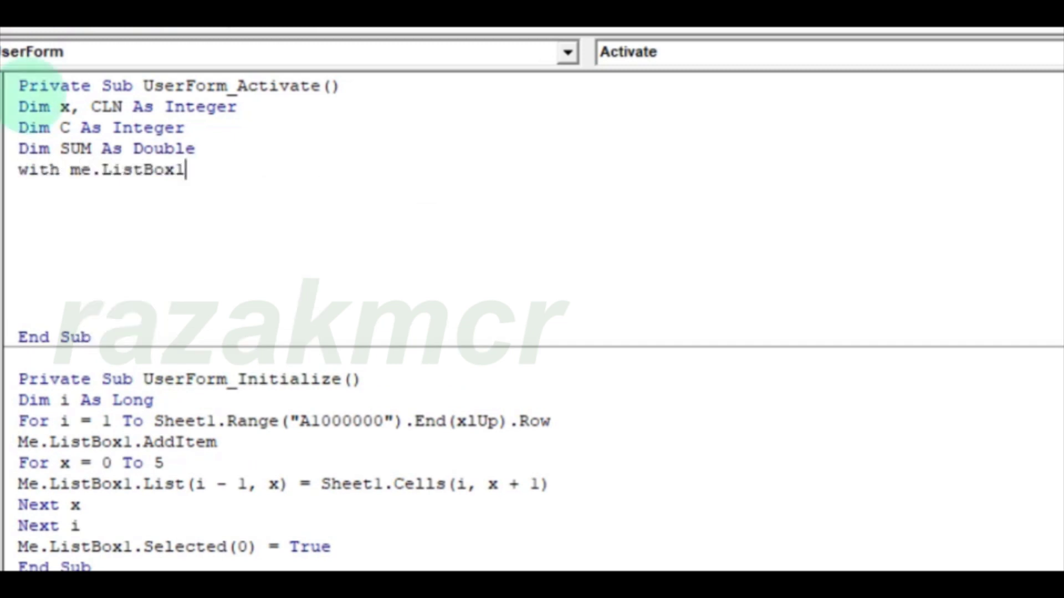
key(Return)
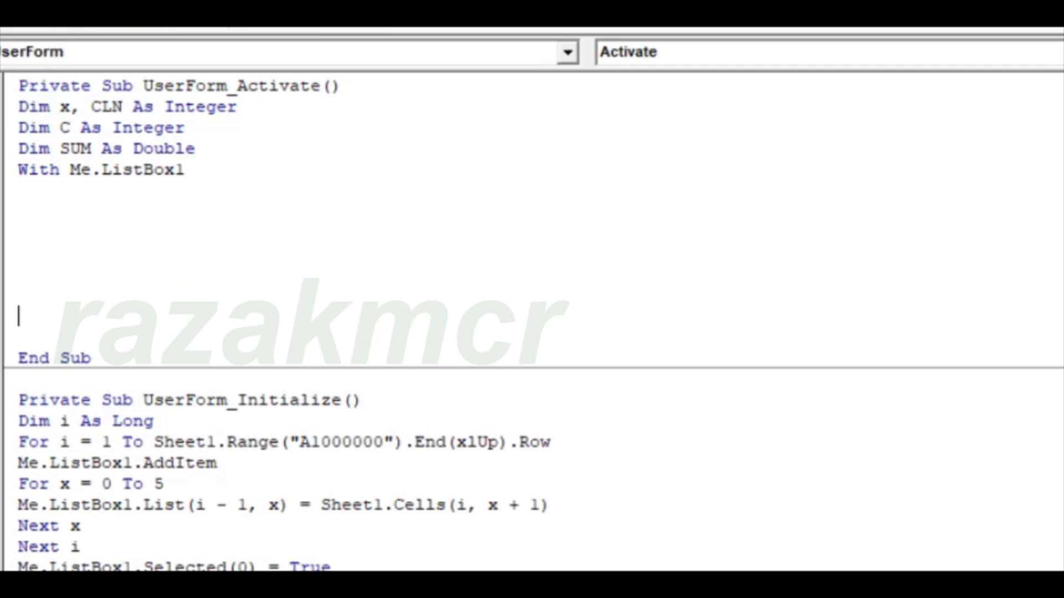
text(end w)
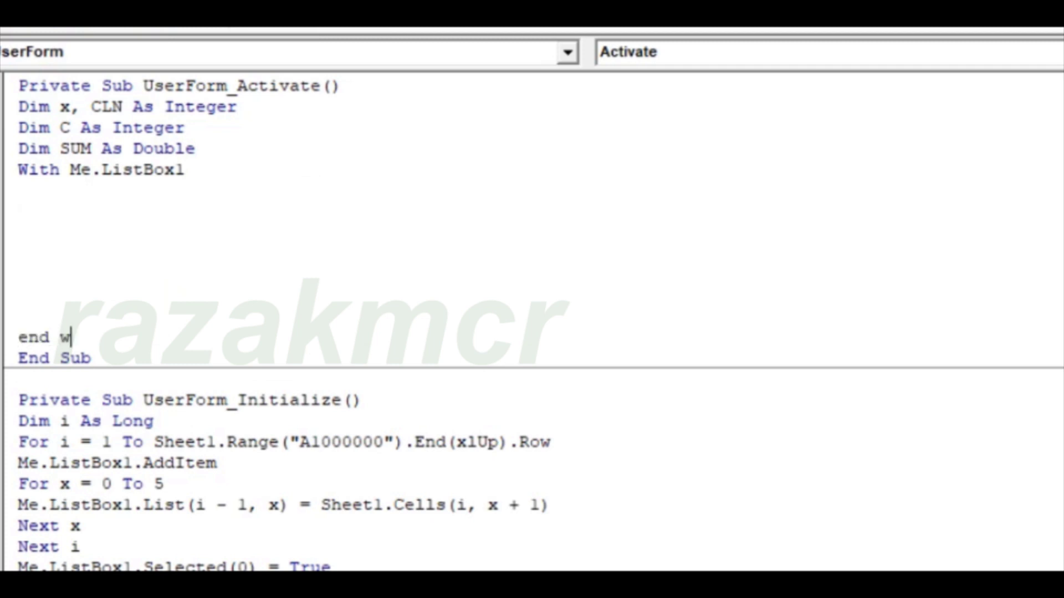
text(th)
click(19, 295)
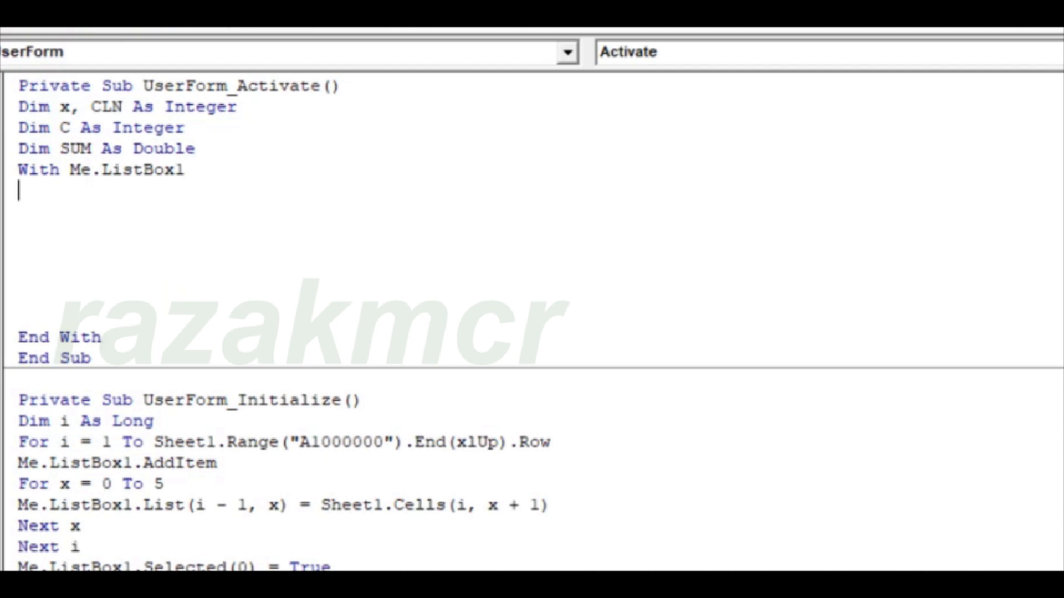
Inside the With block, set CLN = .ColumnCount - 2
text(cln = )
text(.li)
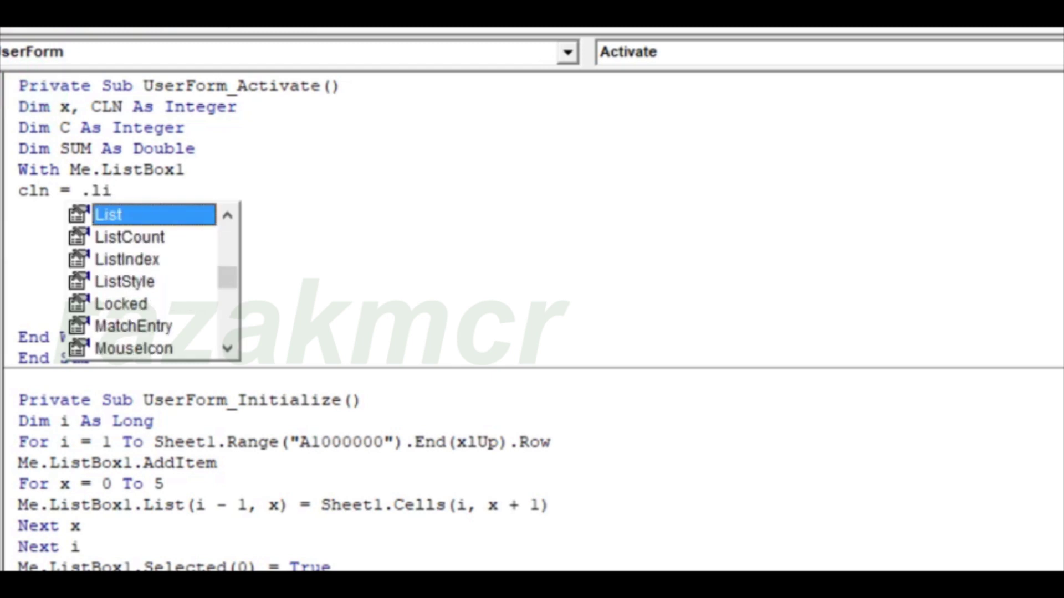
key(BackSpace)
key(BackSpace)
text(c)
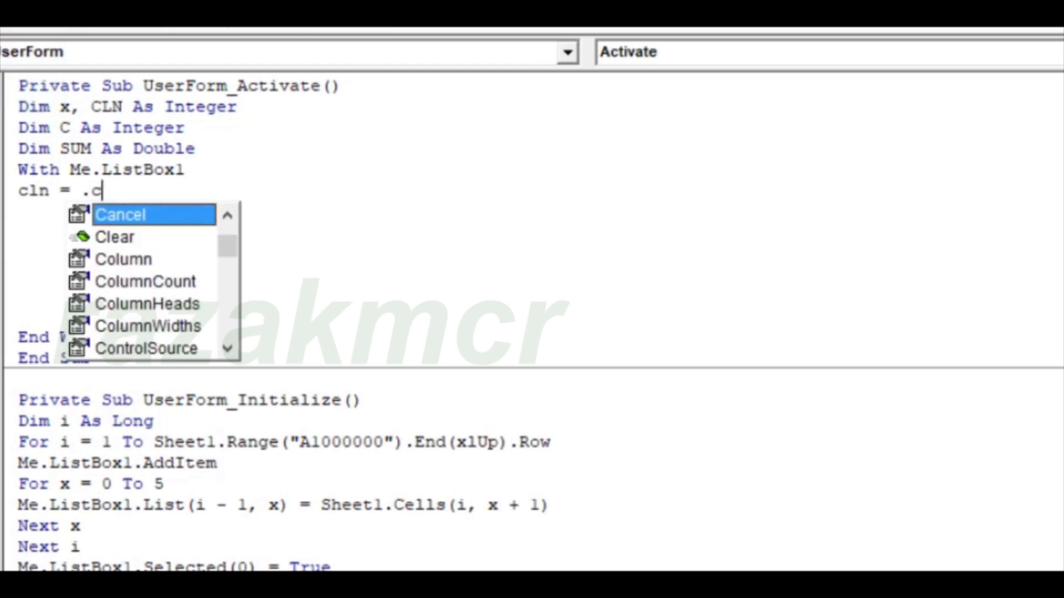
text(olumn)
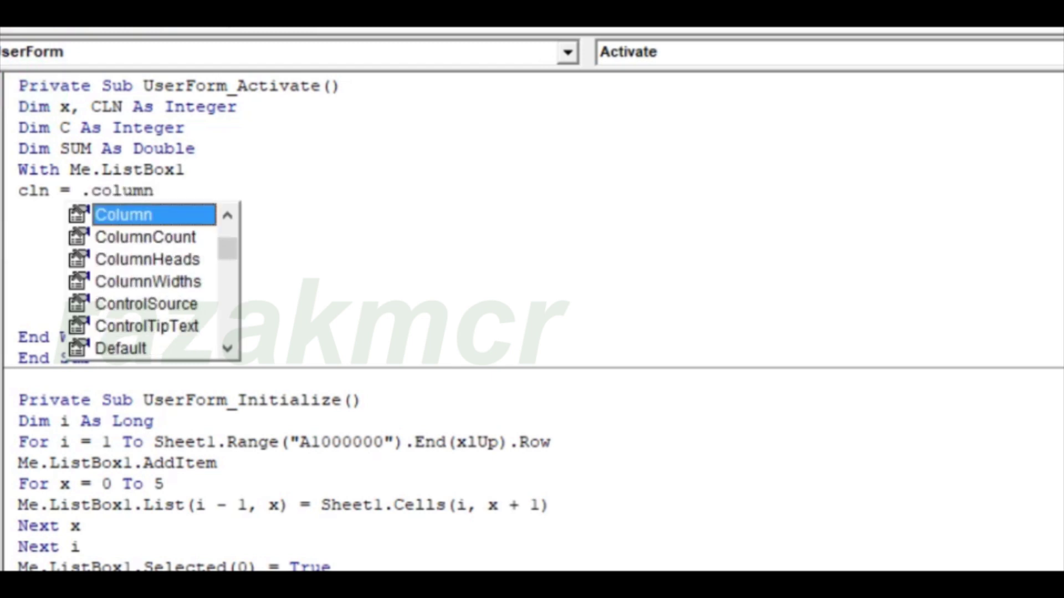
key(Down)
text(-2)
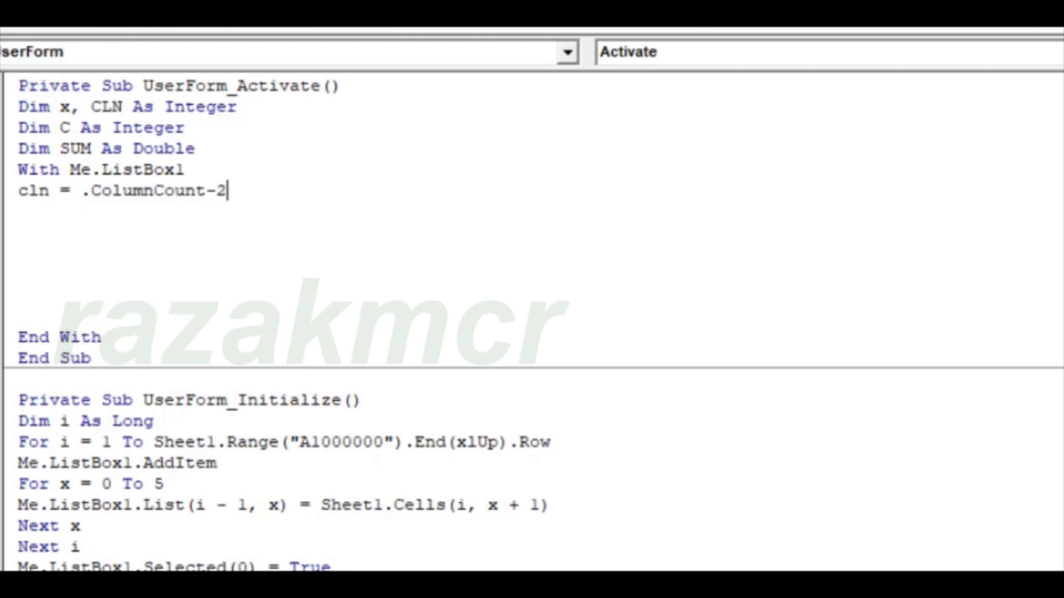
key(Return)
key(F5)
text(for c= 1)
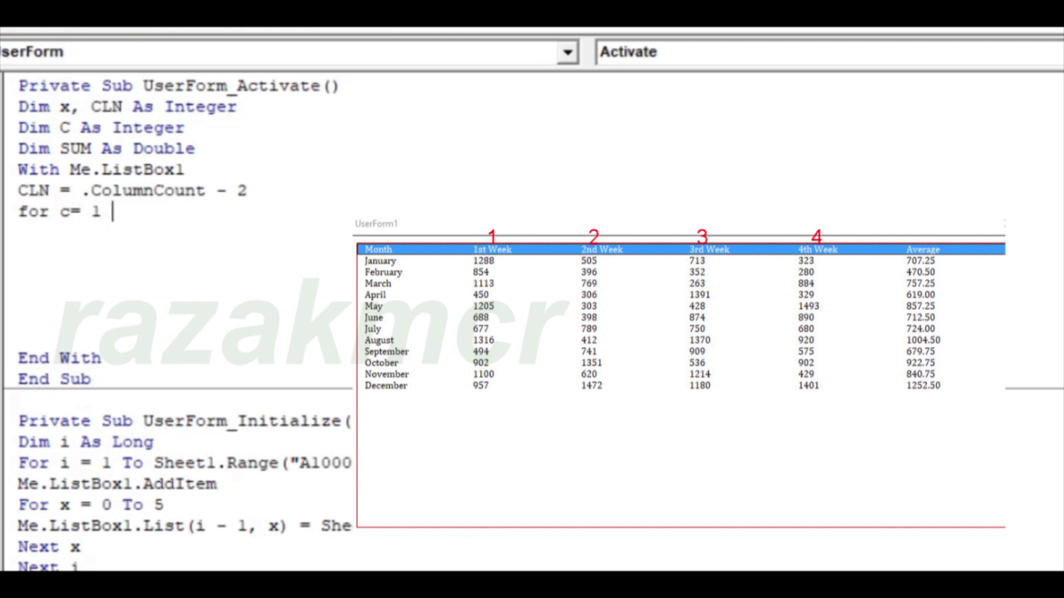
Nest loops For C = 1 To .ListCount - 1 and For x = 1 To CLN
text(to )
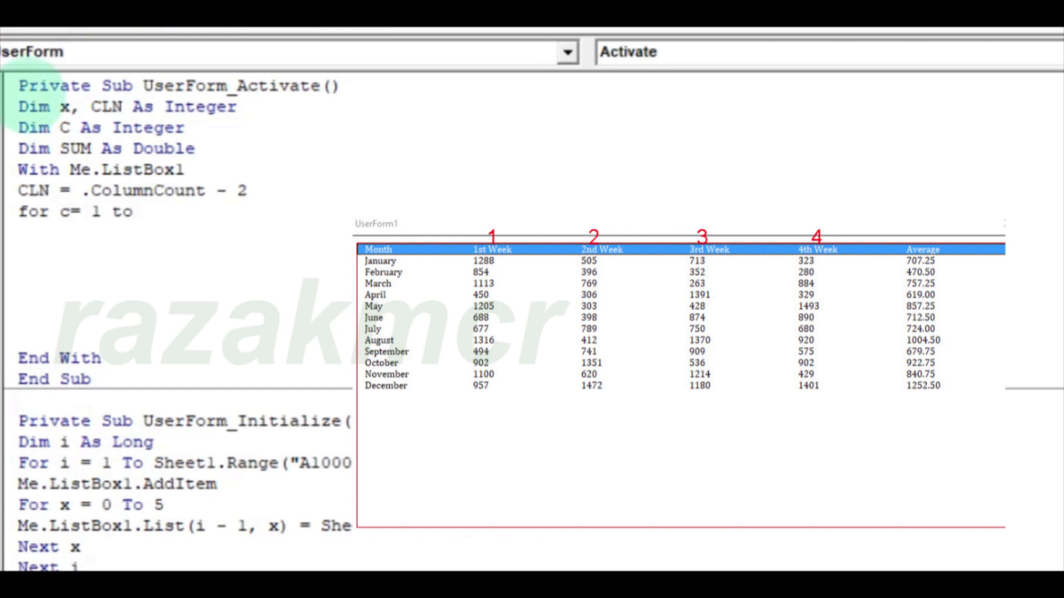
text(.li)
key(Down)
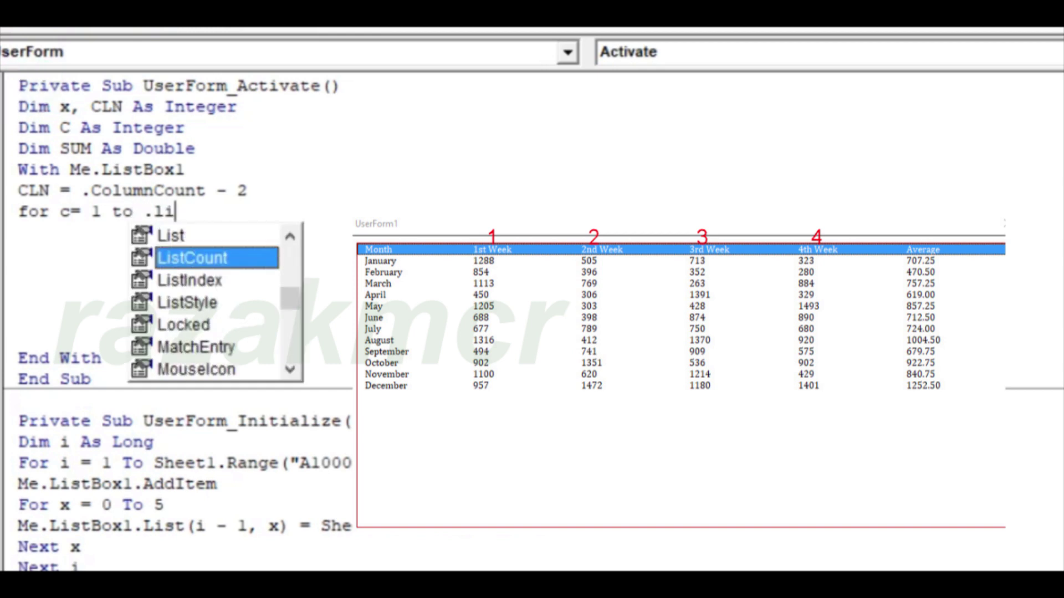
key(Tab)
text(- )
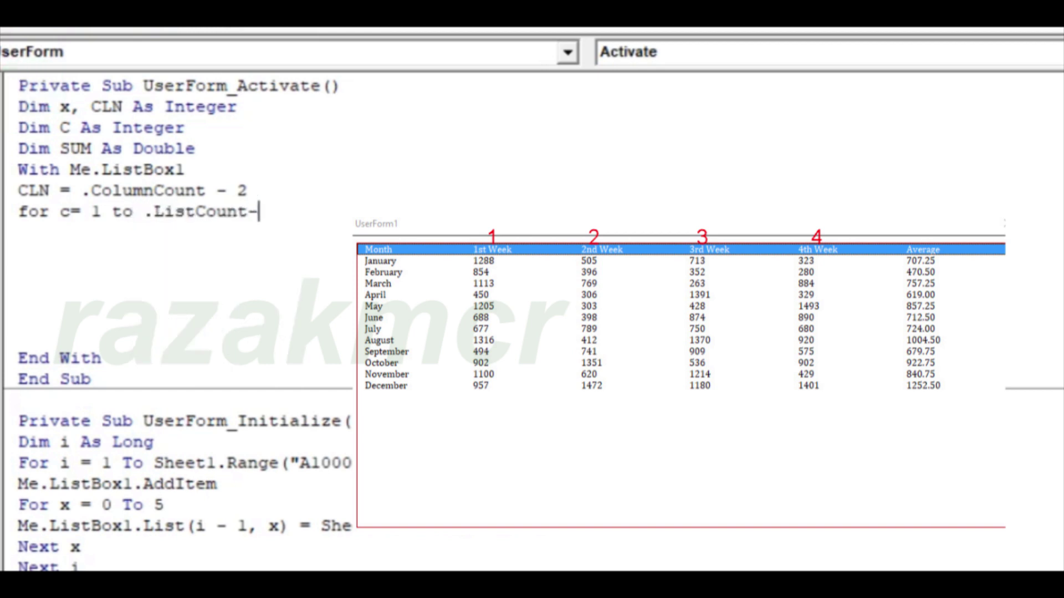
text(1)
key(Return)
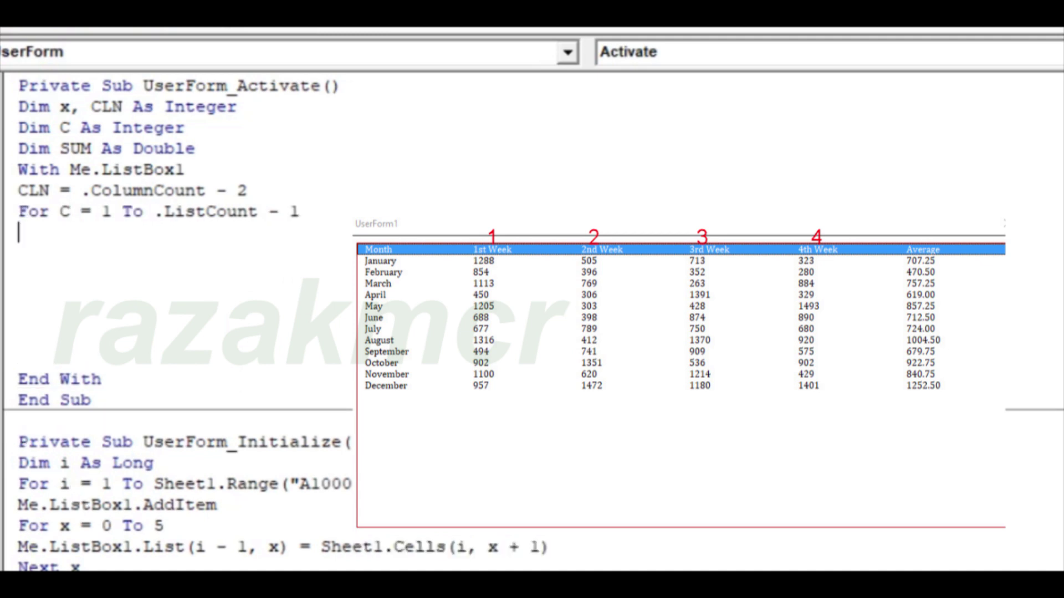
text(fo)
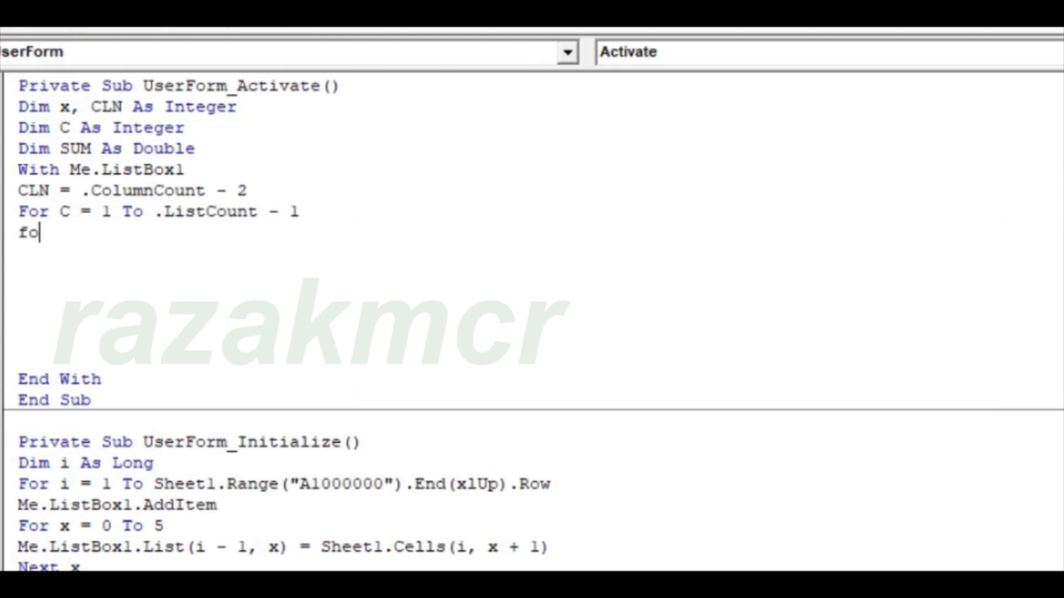
text(cr )
text(= 1)
text( to cln)
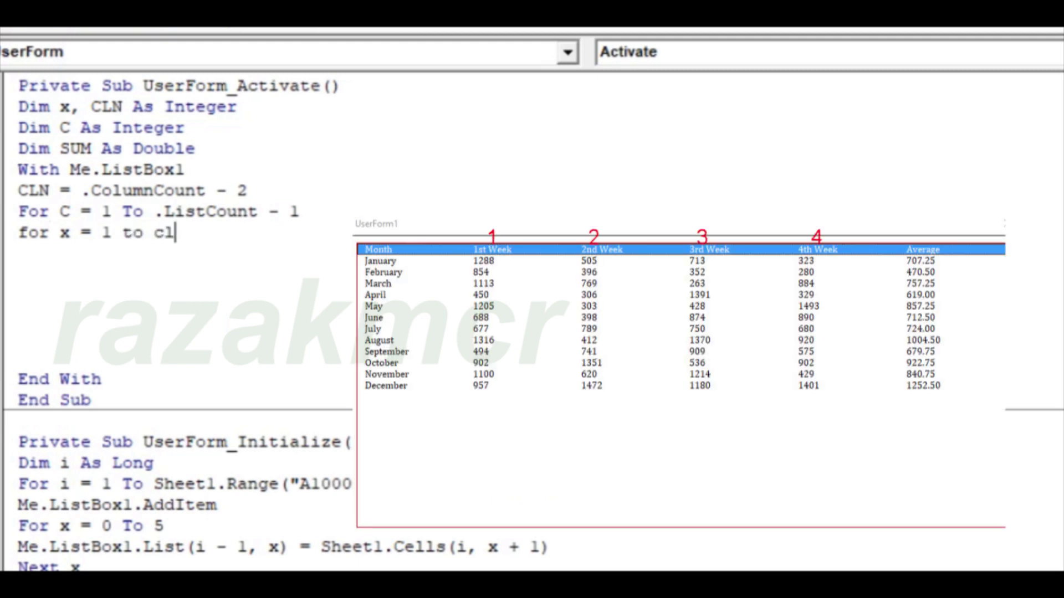
key(Return)
text(sum = sum+ val)
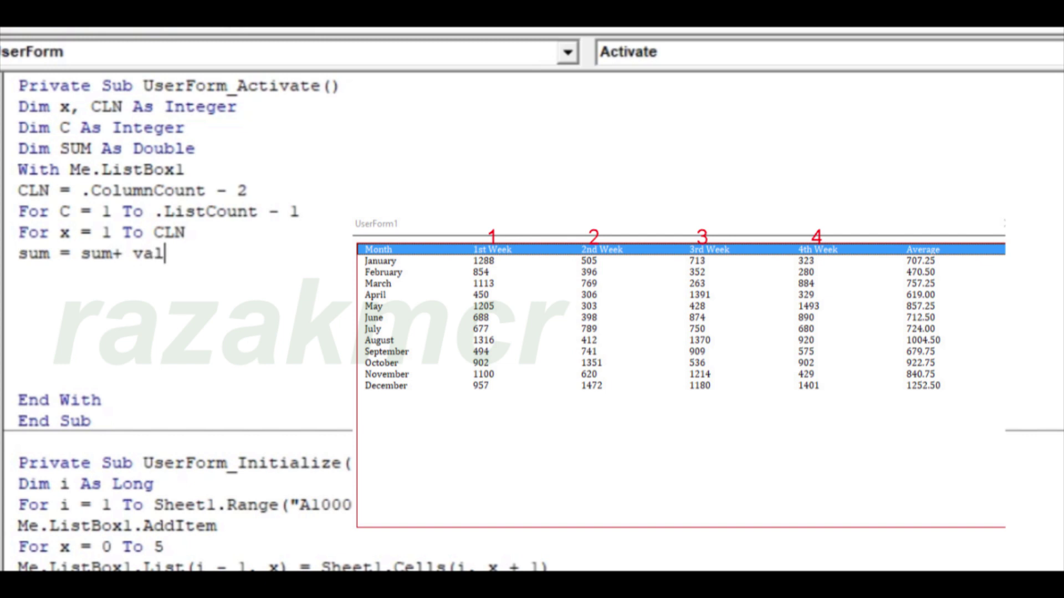
Type SUM = SUM + Val(.List(C, x) without the closing parenthesis, raising a compile error
text((.l)
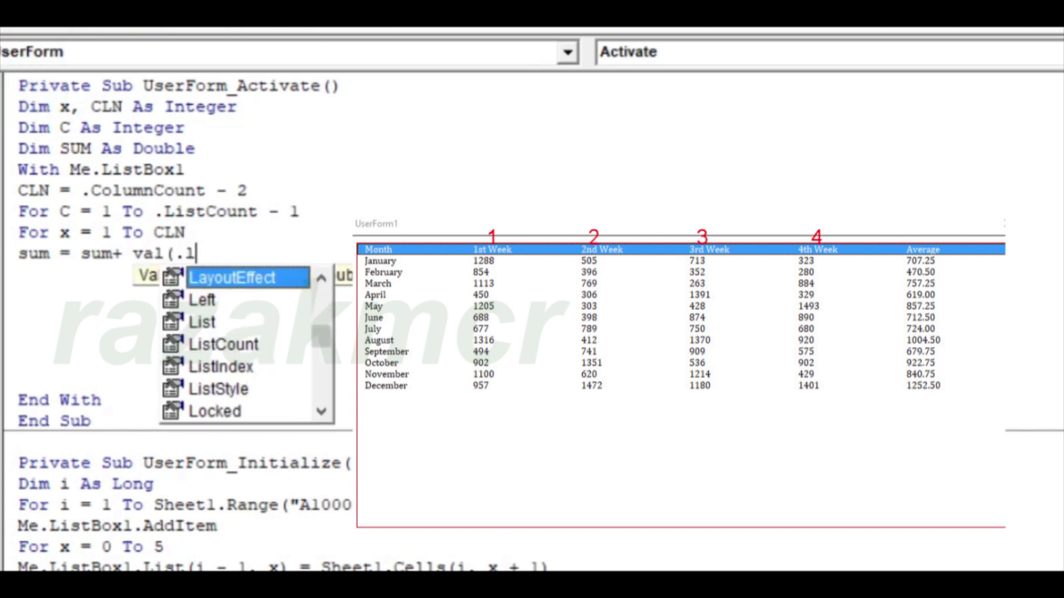
text(i)
key(Tab)
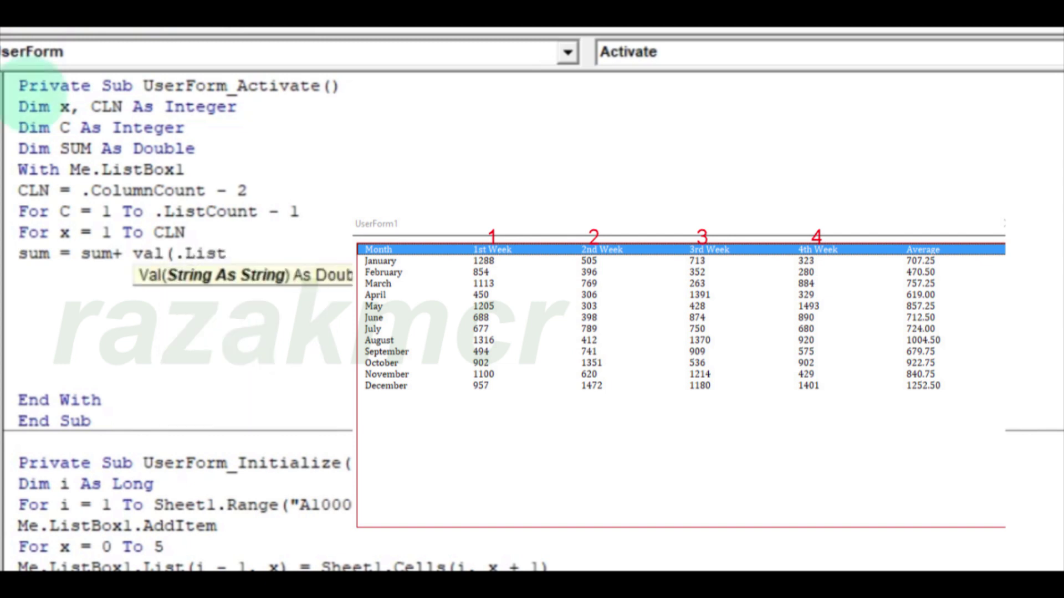
text((c,x)
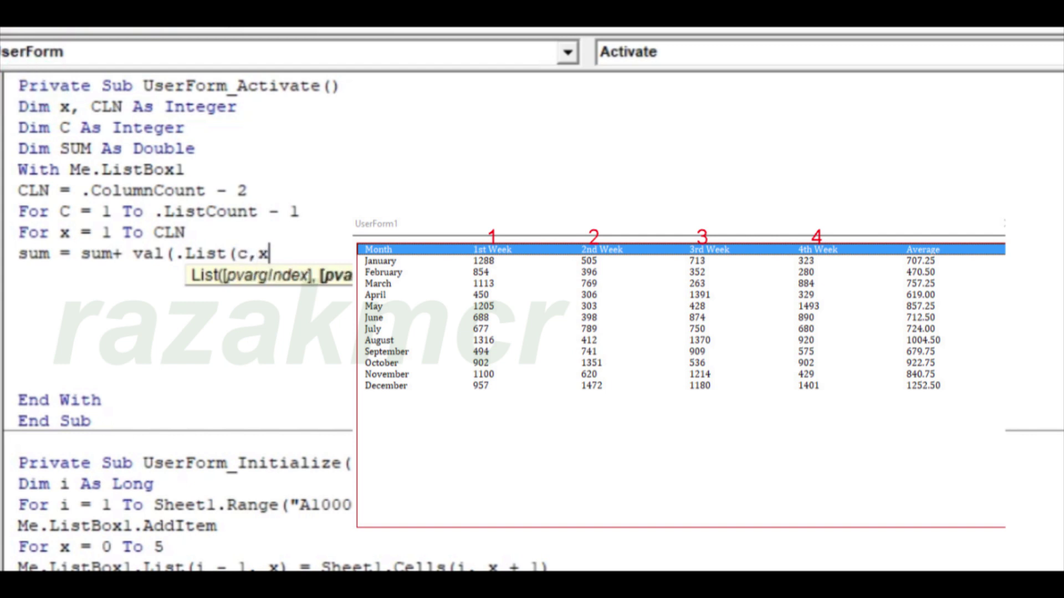
text())
key(Return)
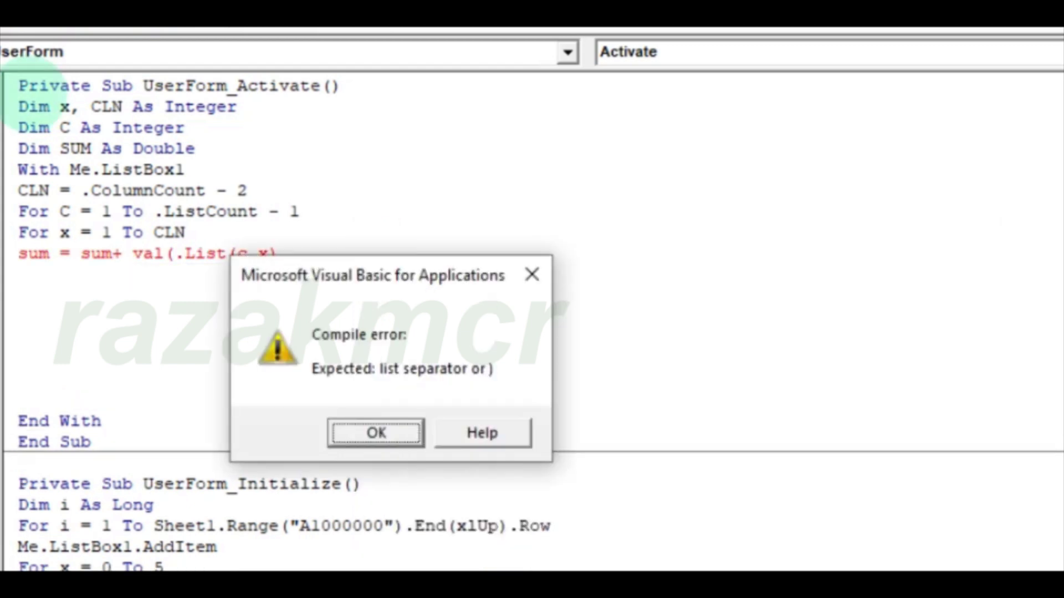
Close the Val parenthesis, add Next x, SUM = 0 and Next i, and remove blank lines before End With
key(Return)
text())
key(Return)
text(next x)
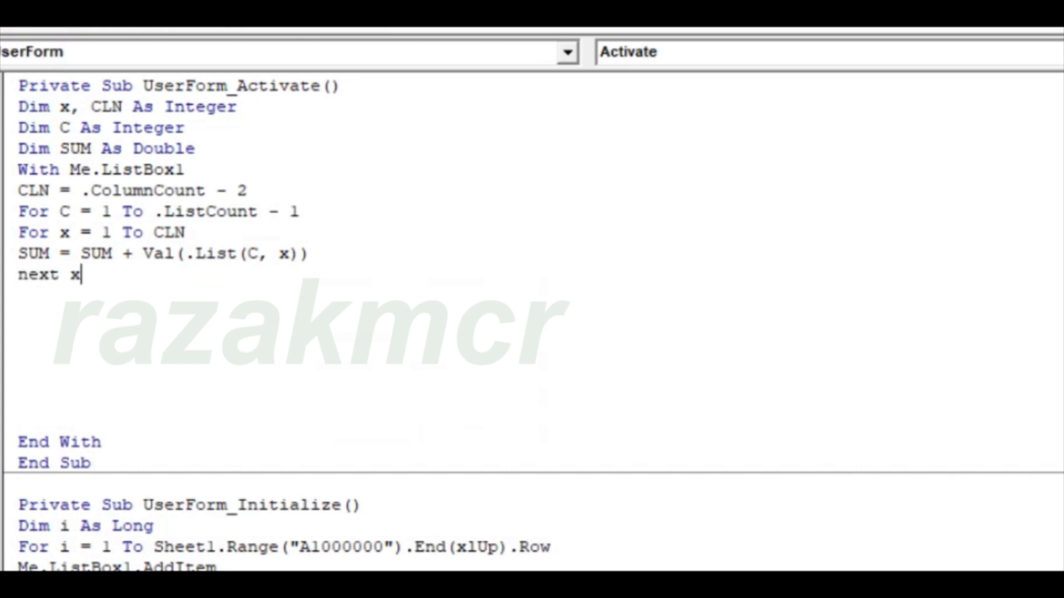
key(Return)
text(sum= 0)
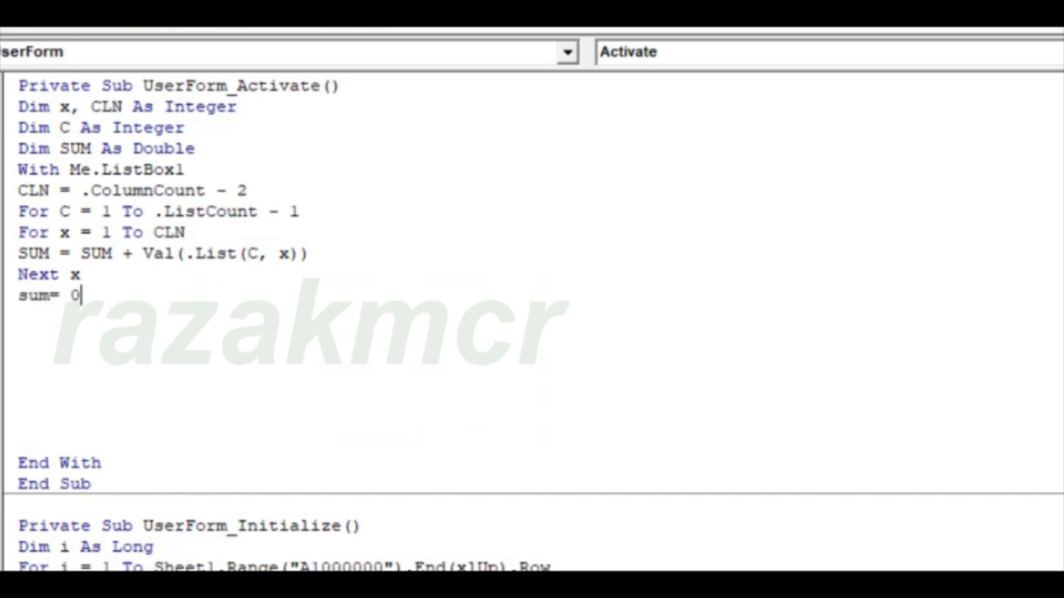
key(Return)
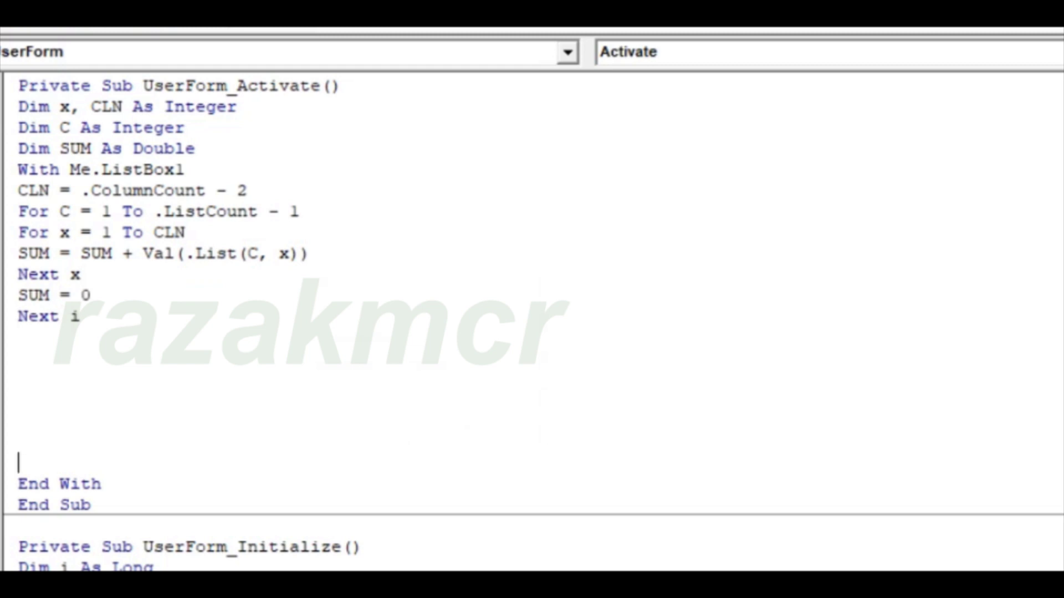
key(BackSpace)
key(BackSpace)
key(BackSpace)
key(BackSpace)
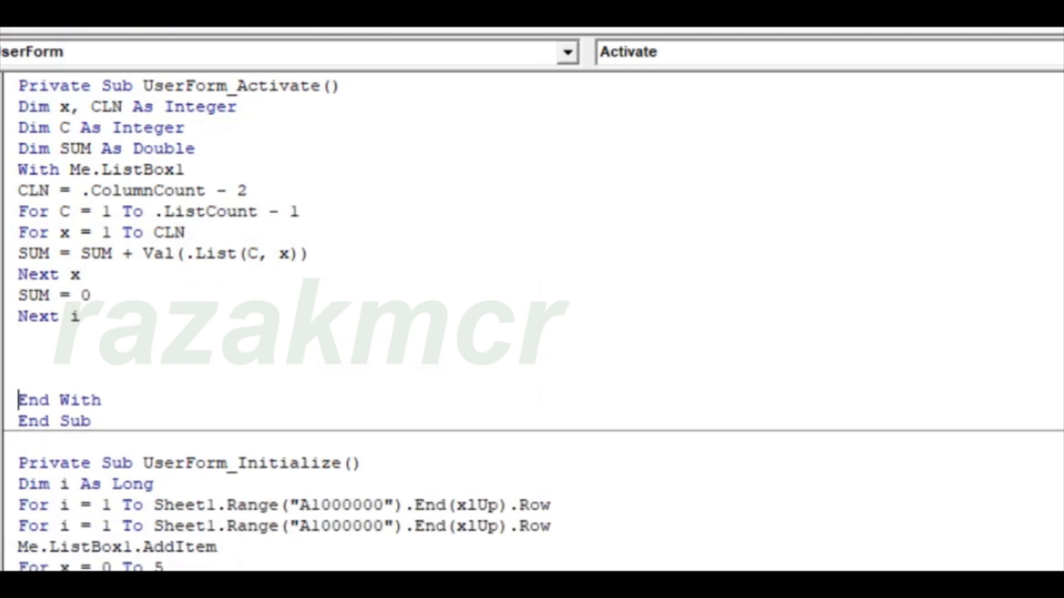
key(BackSpace)
key(BackSpace)
key(BackSpace)
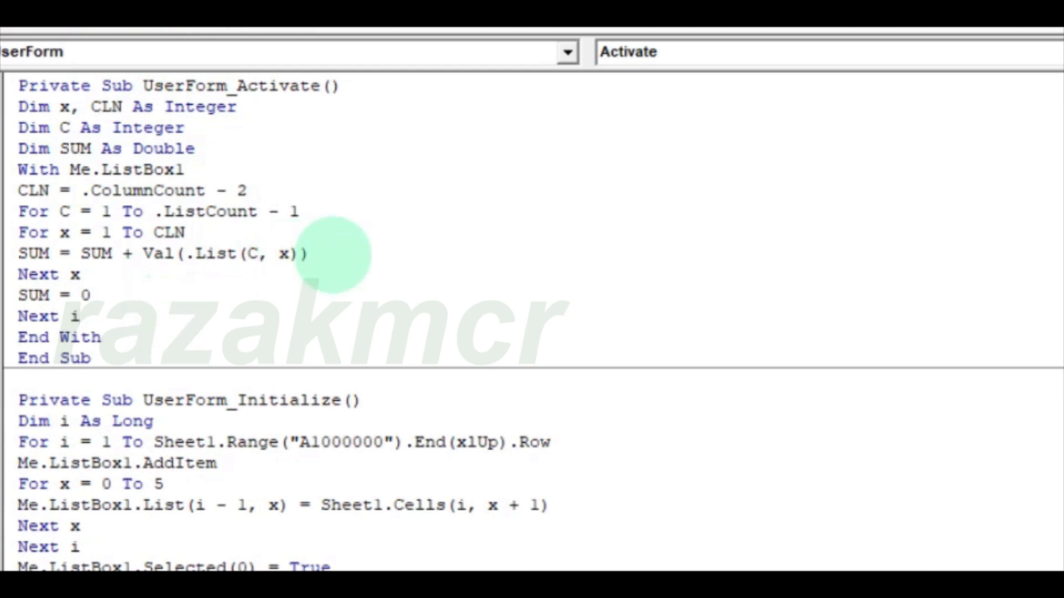
Store each row's total with .List(C, 5) = SUM below the accumulation line
click(332, 255)
key(Return)
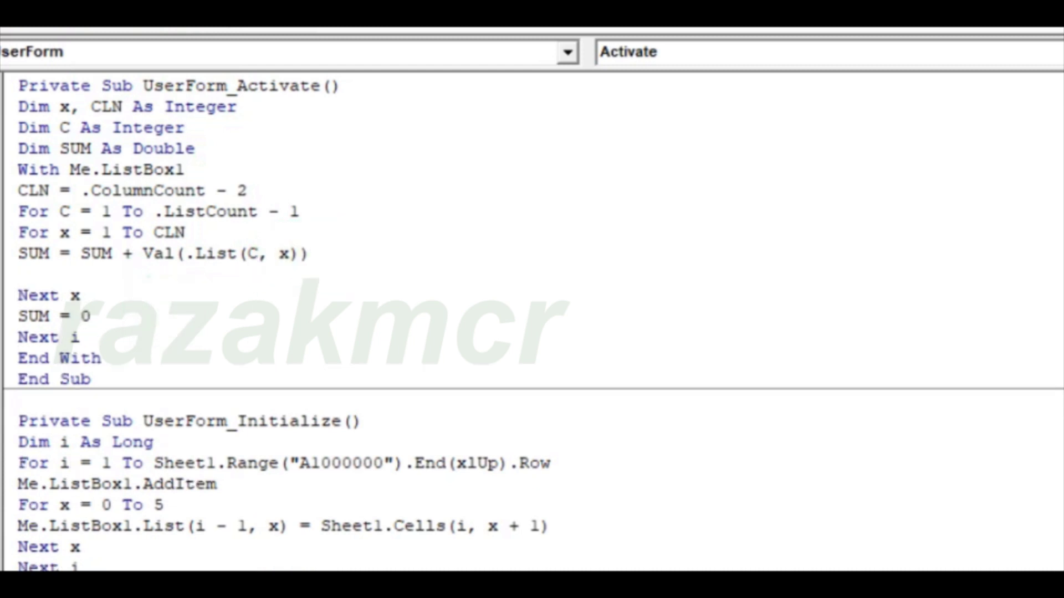
text(.li)
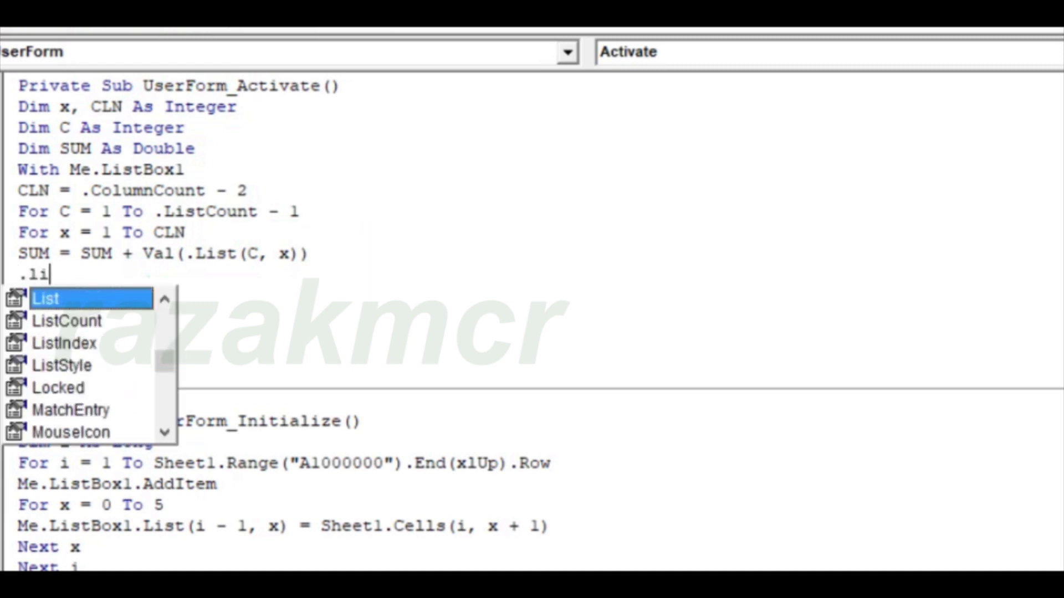
key(Tab)
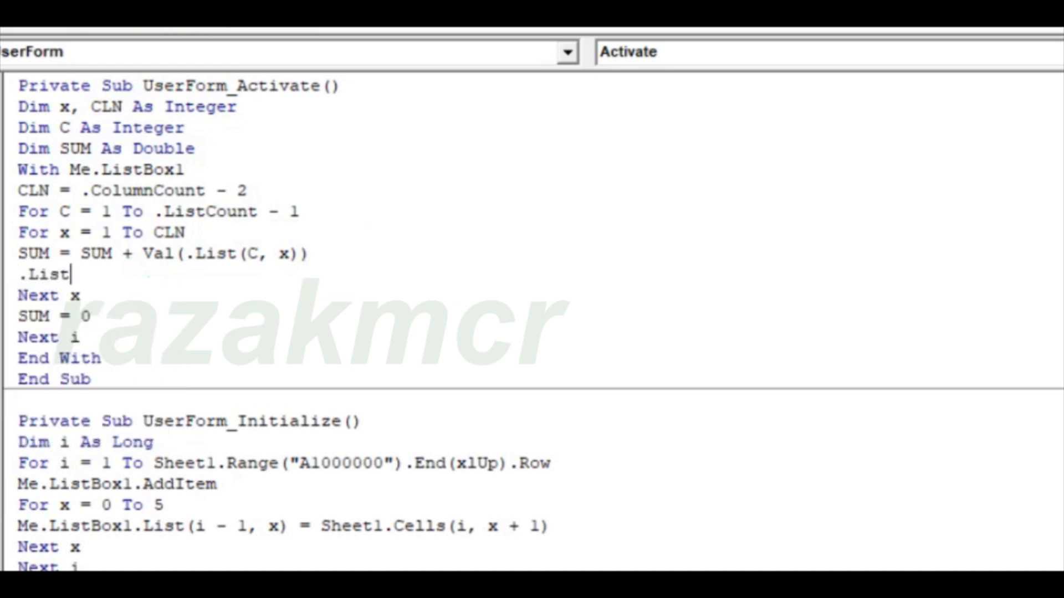
text((c,5)
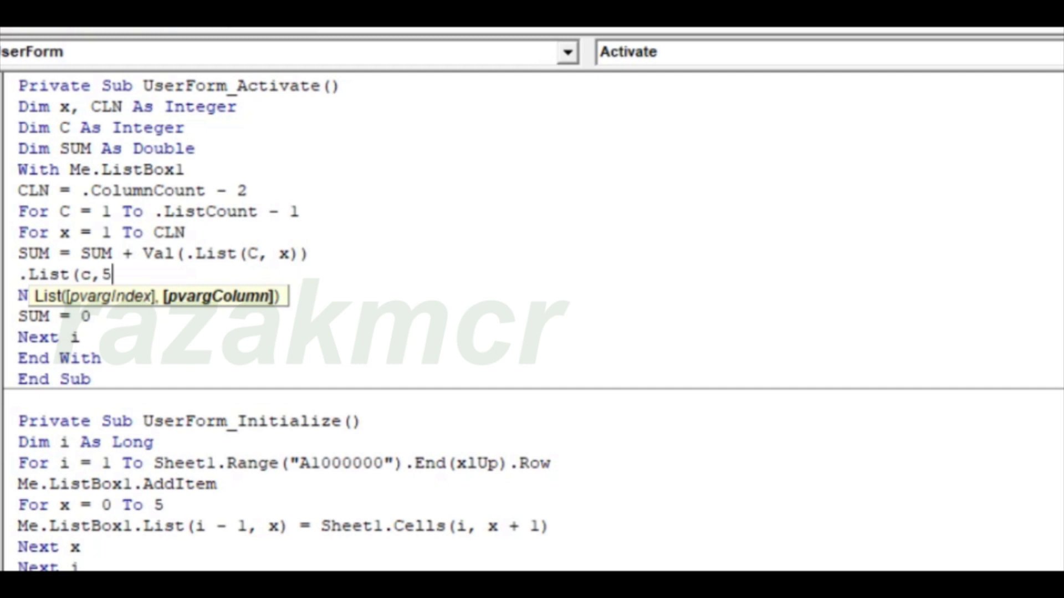
text()=sum)
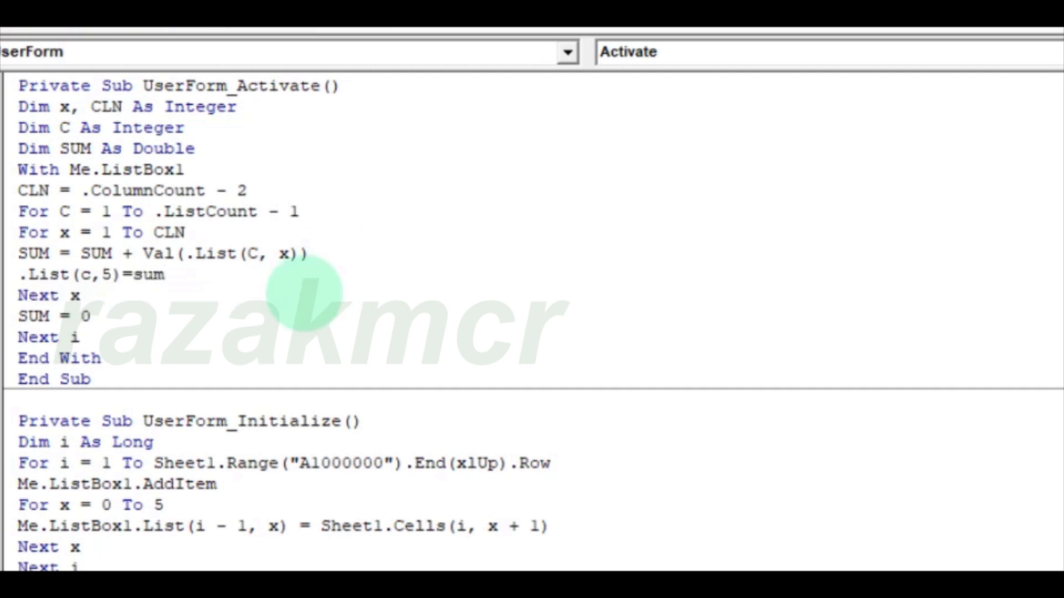
Run the code with F5, which flags Next i as an invalid Next control variable
click(178, 319)
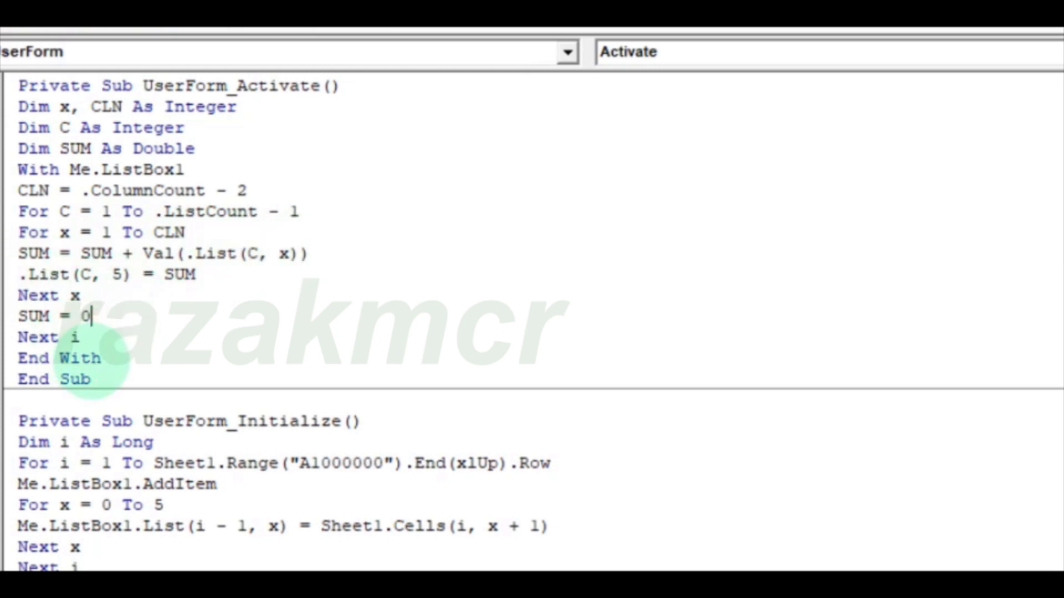
click(161, 375)
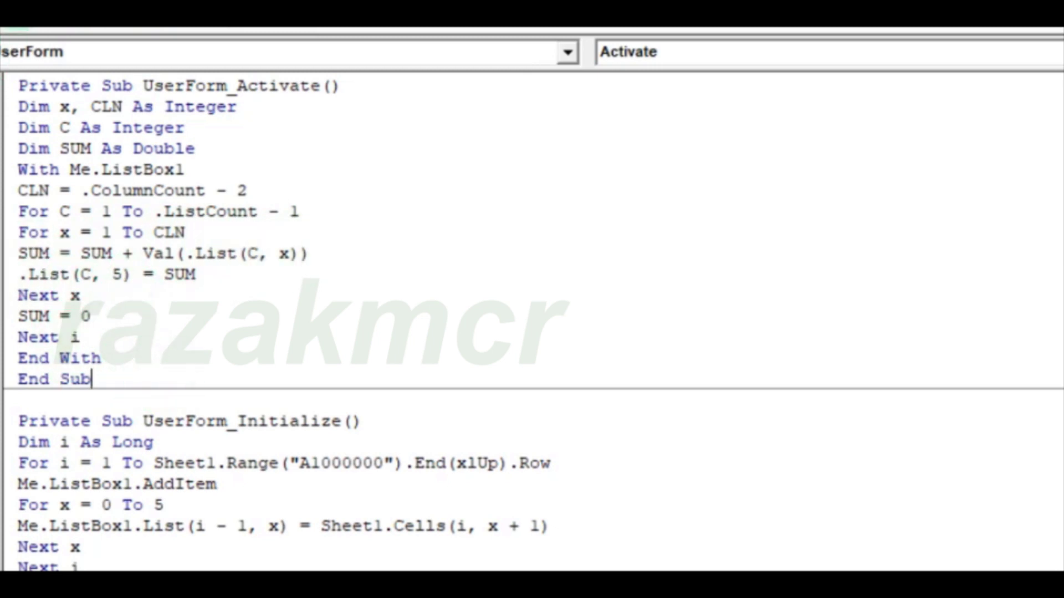
key(F5)
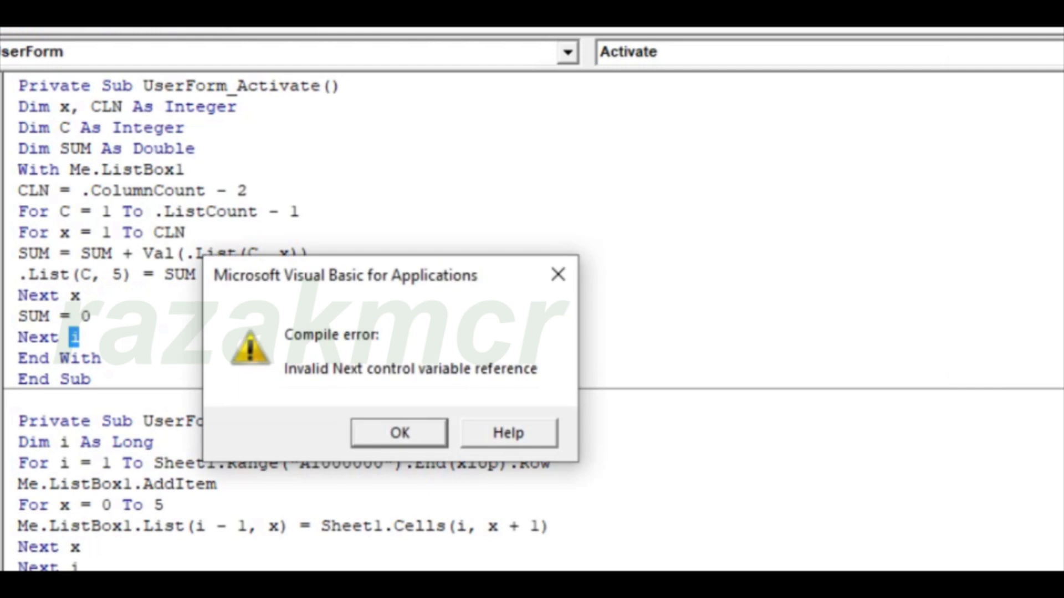
Dismiss the compile error and change the outer loop's closing 'Next i' to 'Next C'
click(400, 433)
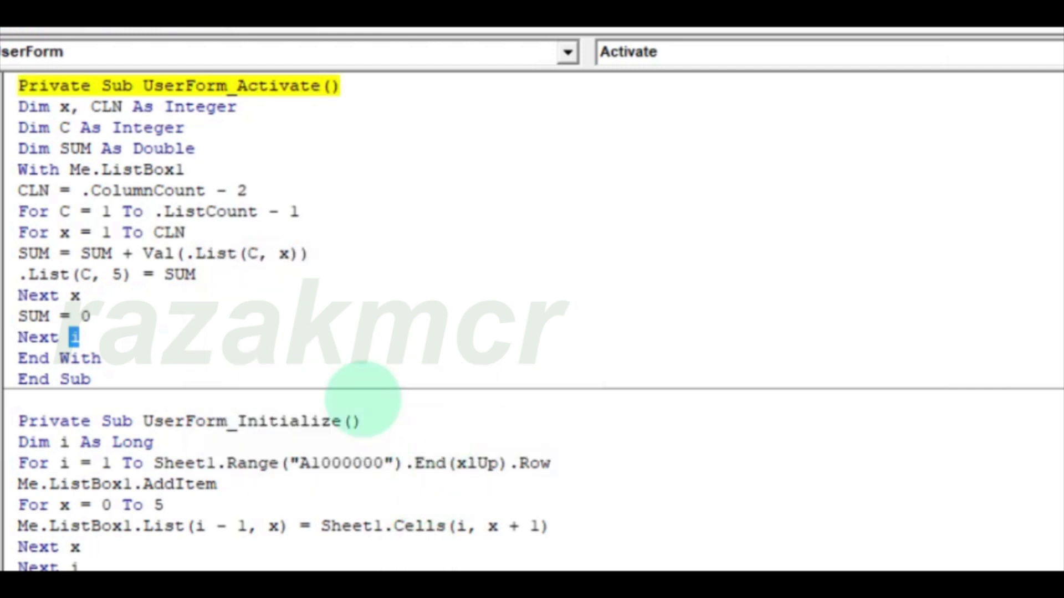
text(c)
click(202, 359)
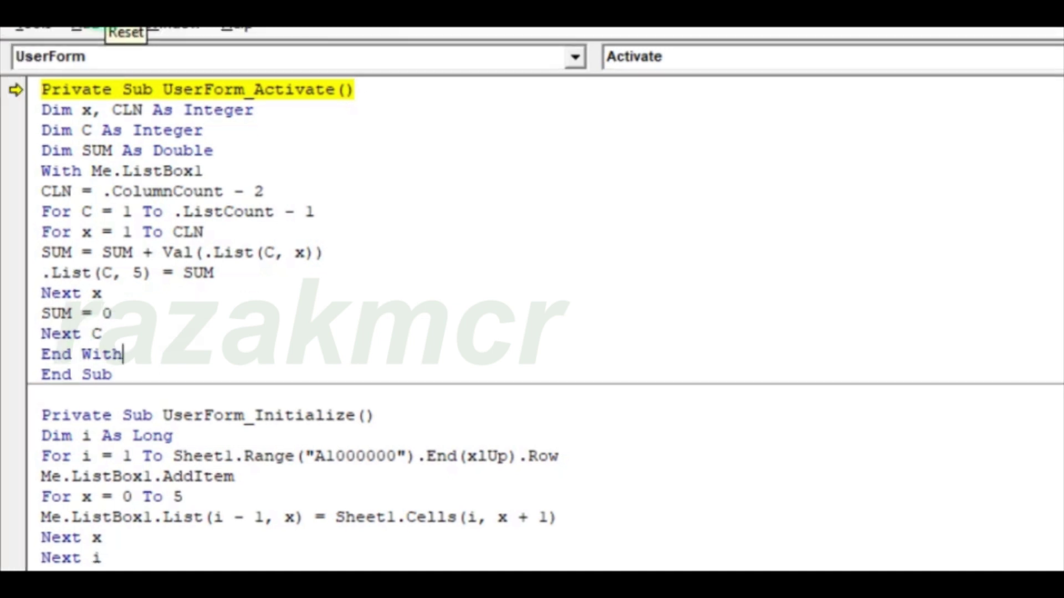
Reset, run UserForm1, confirm Average lists each month's weekly total, then close it
click(340, 65)
click(301, 65)
click(301, 65)
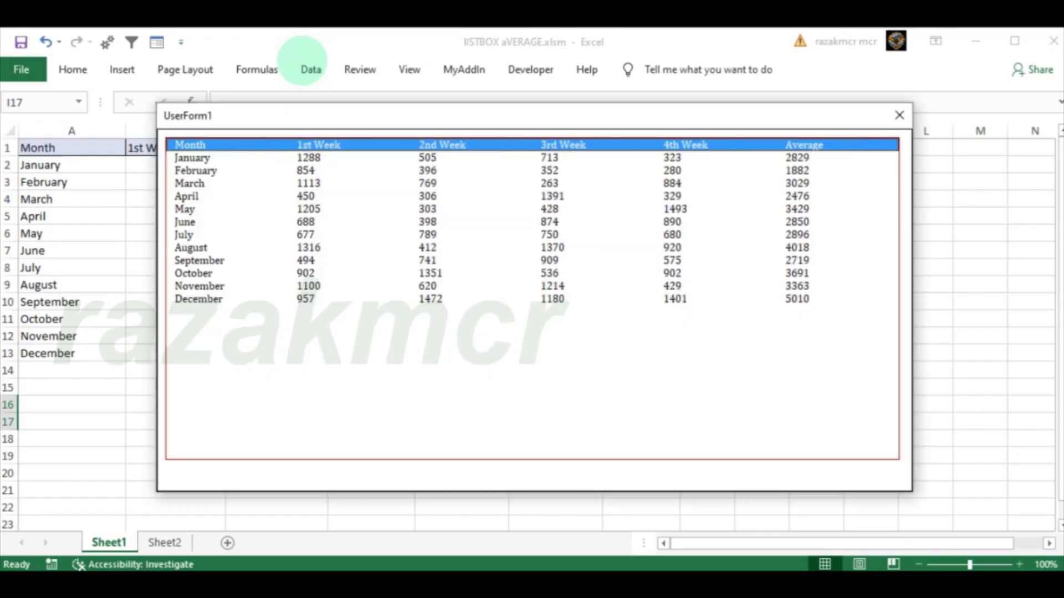
drag(791, 157, 796, 272)
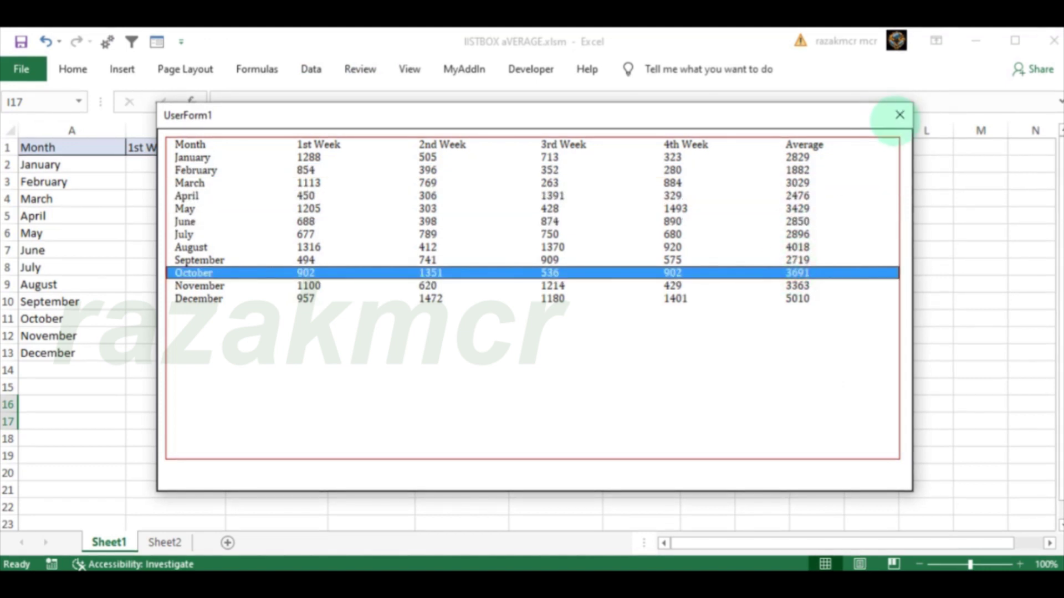
click(897, 116)
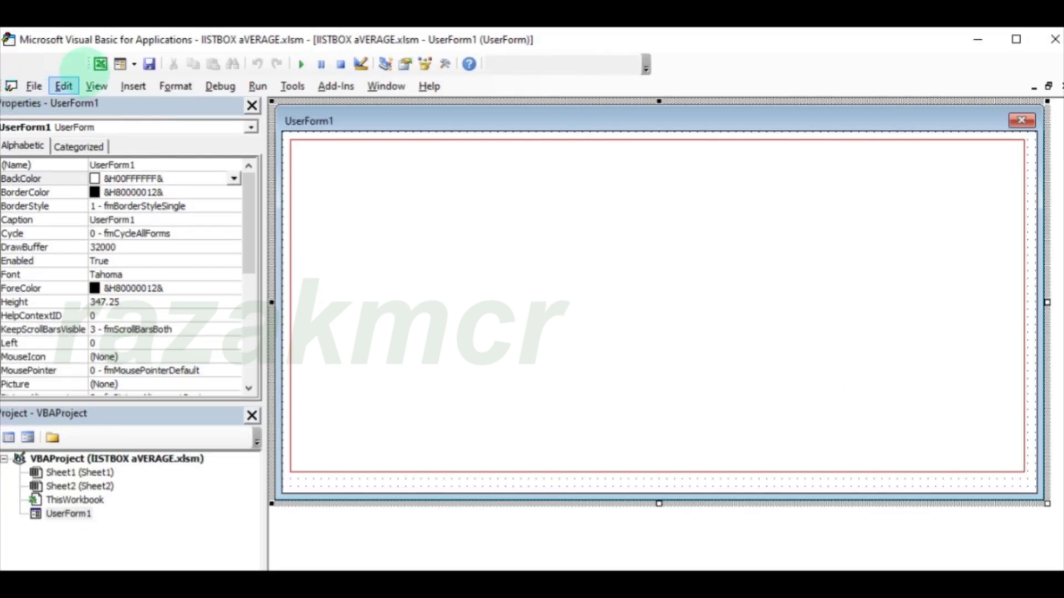
Enter =SUM(B2:E2) in F2 and fill it down to F13, totals 2829.00 to 5010.00
key(alt+F11)
click(537, 166)
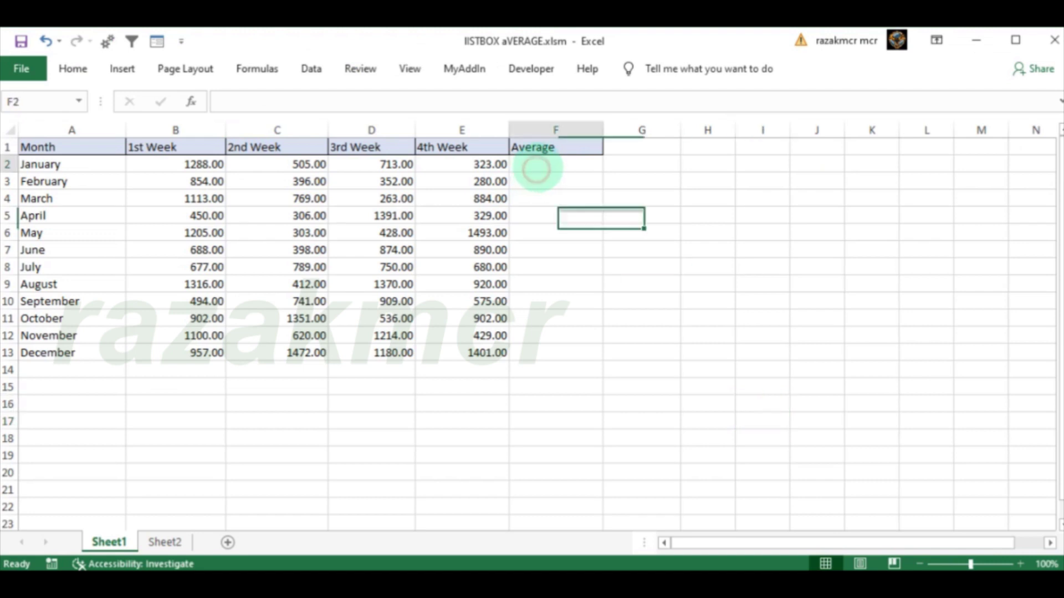
text(=)
text(s)
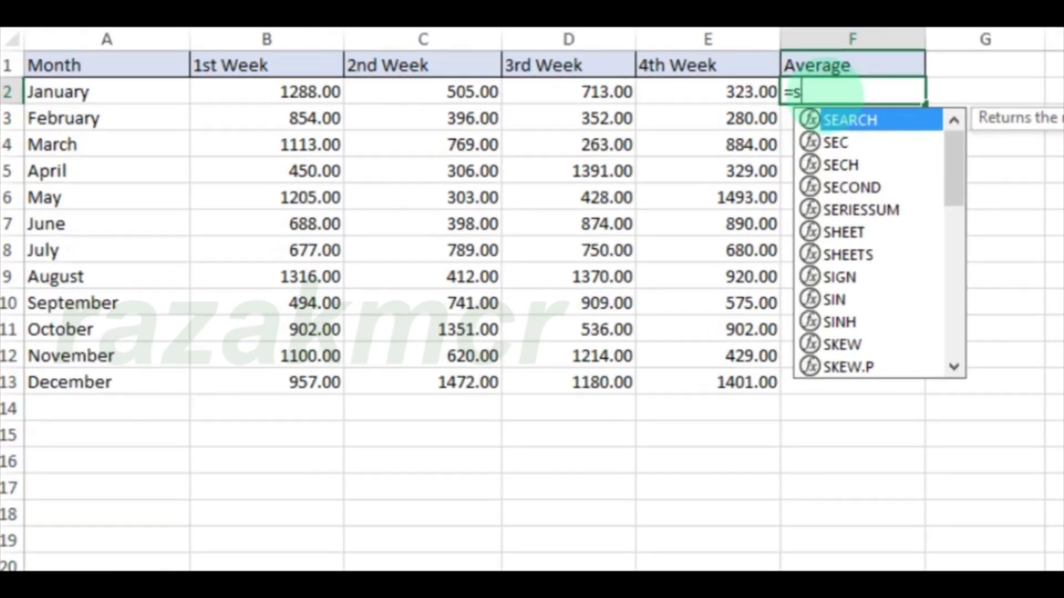
text(um)
key(Tab)
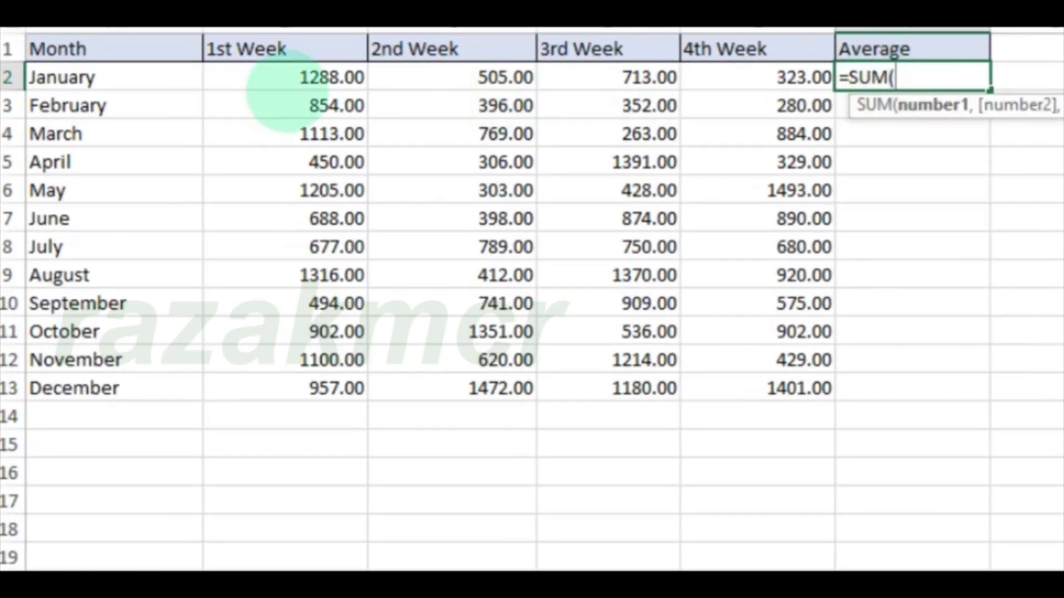
drag(283, 80, 725, 75)
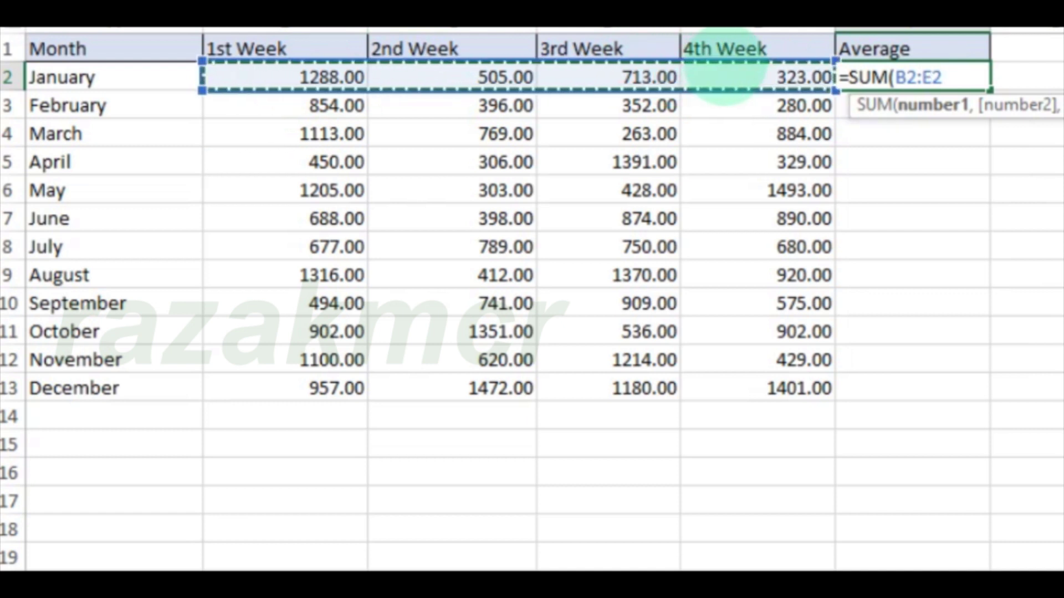
text())
key(Return)
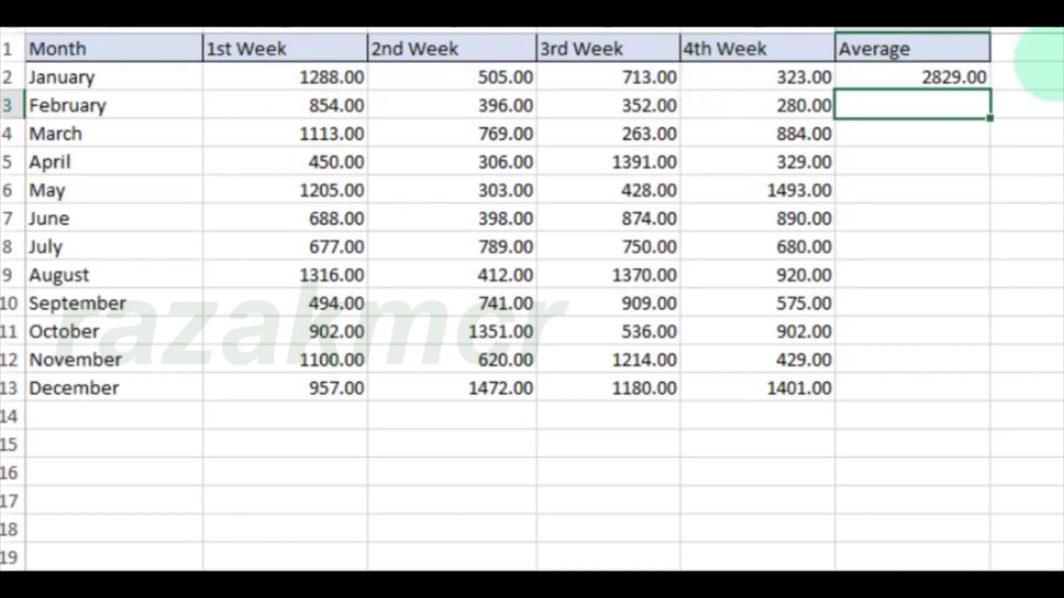
click(979, 74)
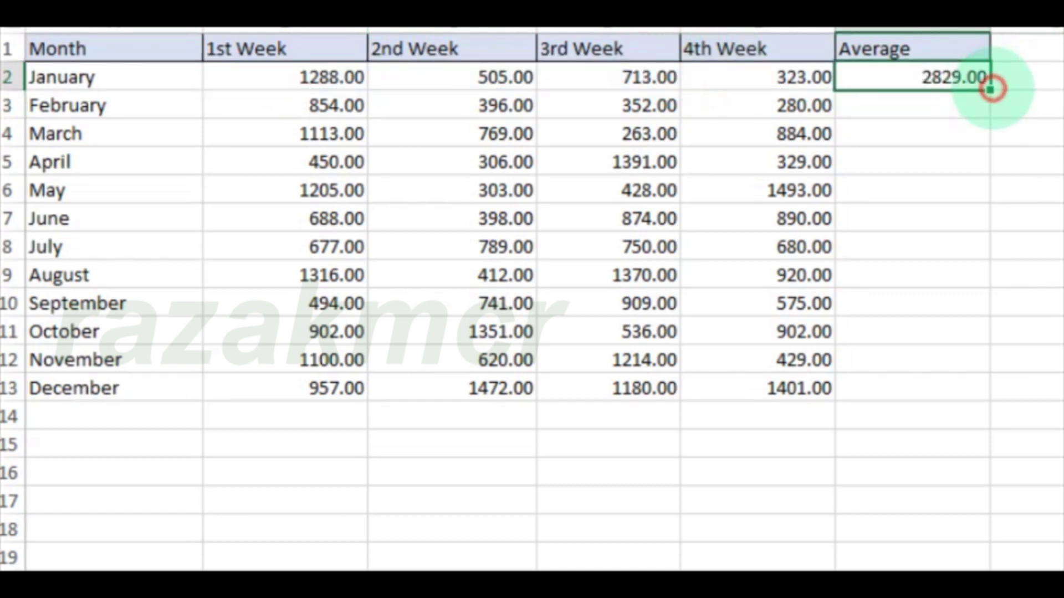
double_click(989, 90)
drag(820, 143, 743, 123)
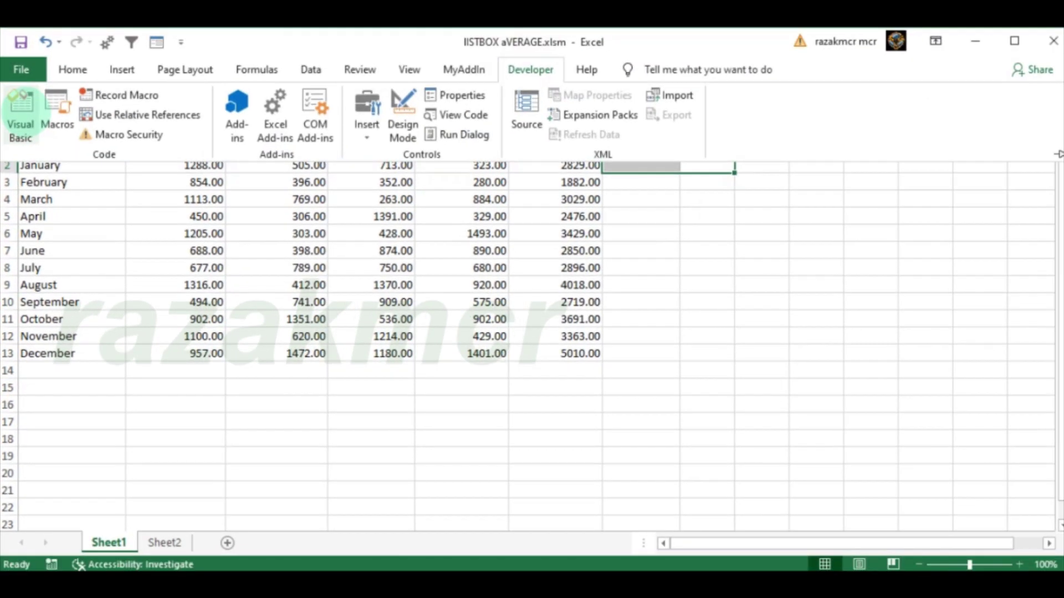
Move the running UserForm aside and compare its listed totals with column F through April
click(20, 114)
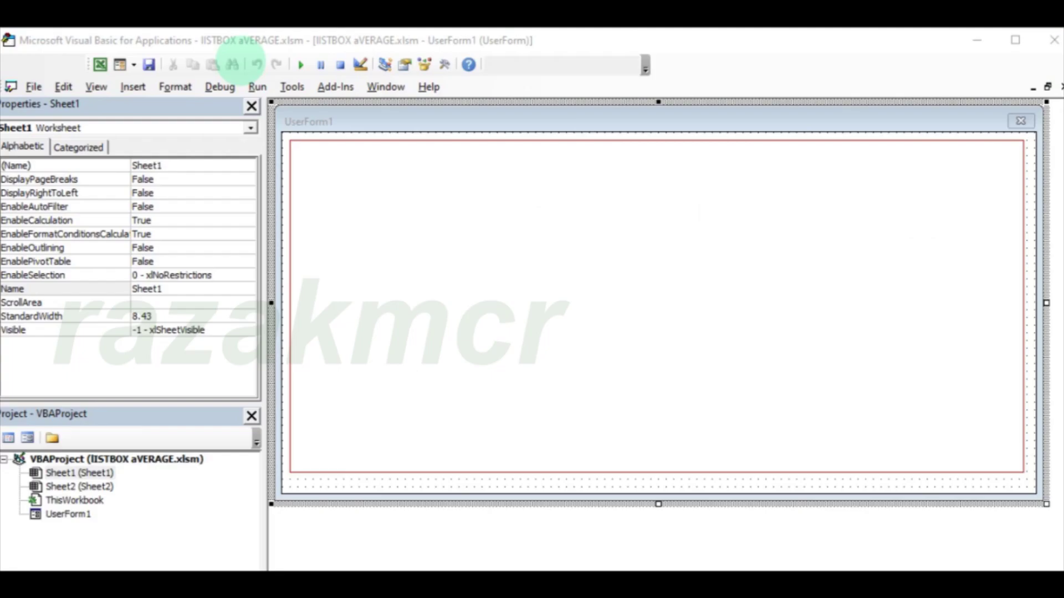
click(298, 64)
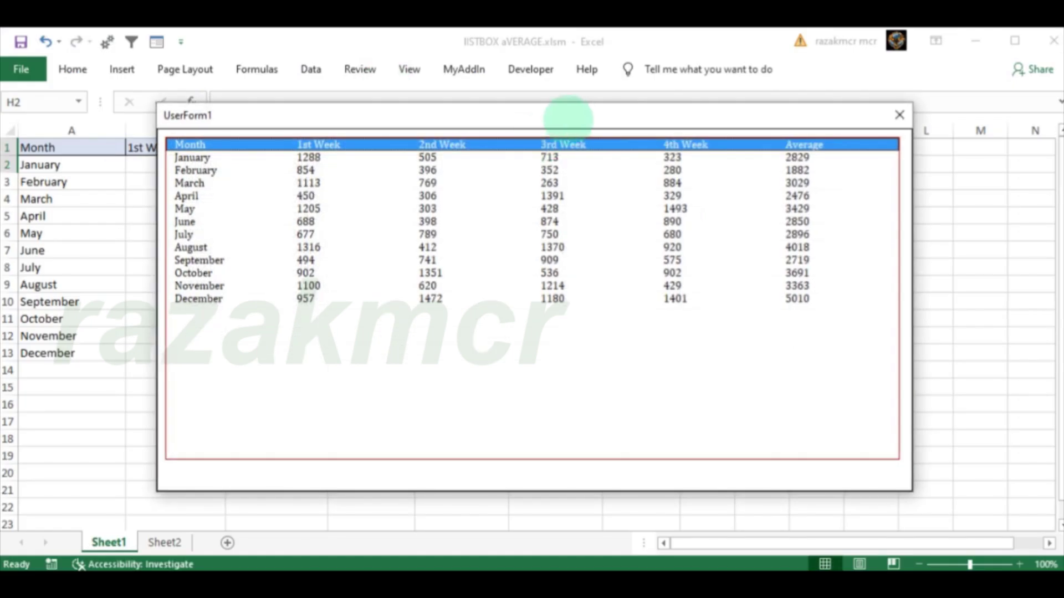
mouse_move(570, 117)
mouse_down()
mouse_move(350, 168)
mouse_move(195, 139)
mouse_up()
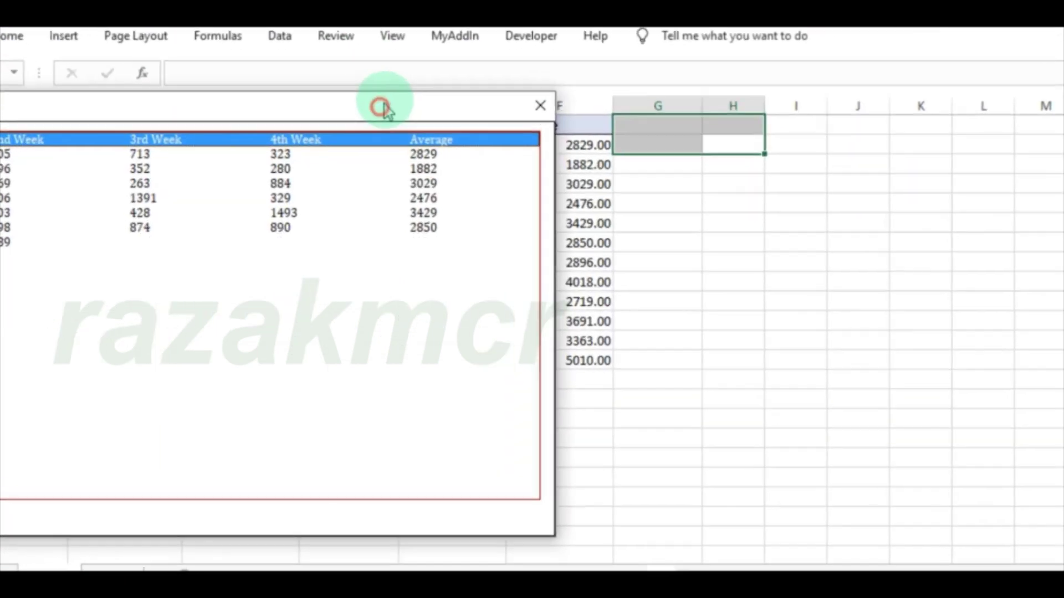
drag(380, 105, 380, 332)
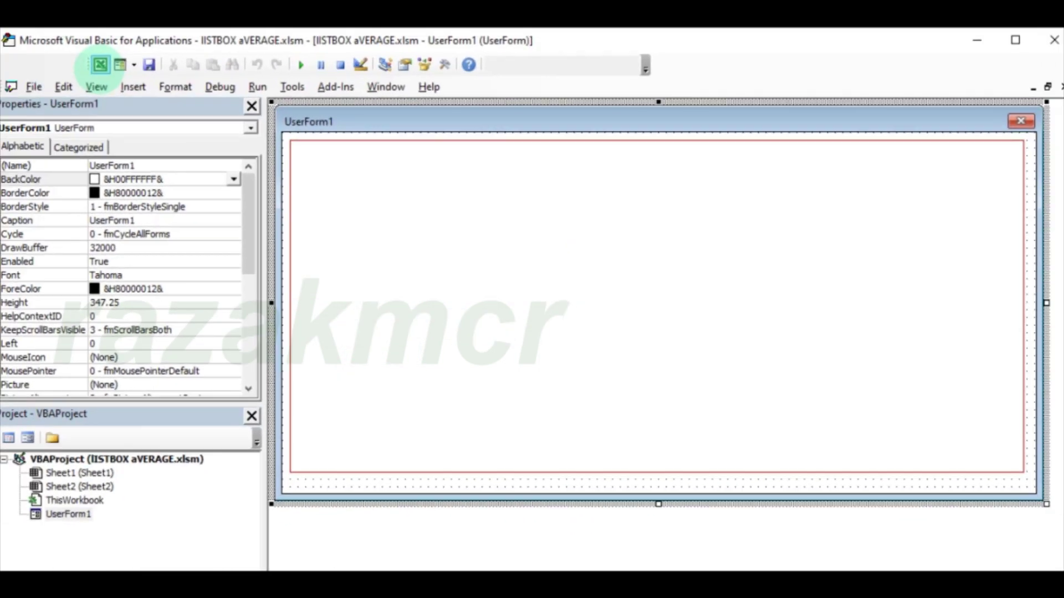
click(101, 66)
Delete the SUM totals from F2:F13
drag(579, 165, 568, 363)
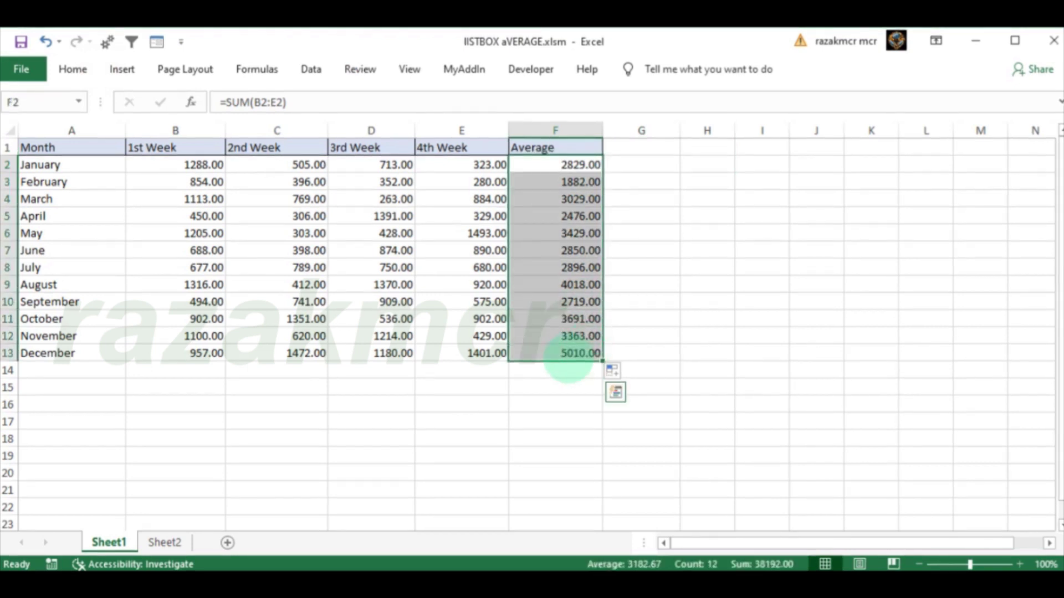
key(Delete)
click(444, 452)
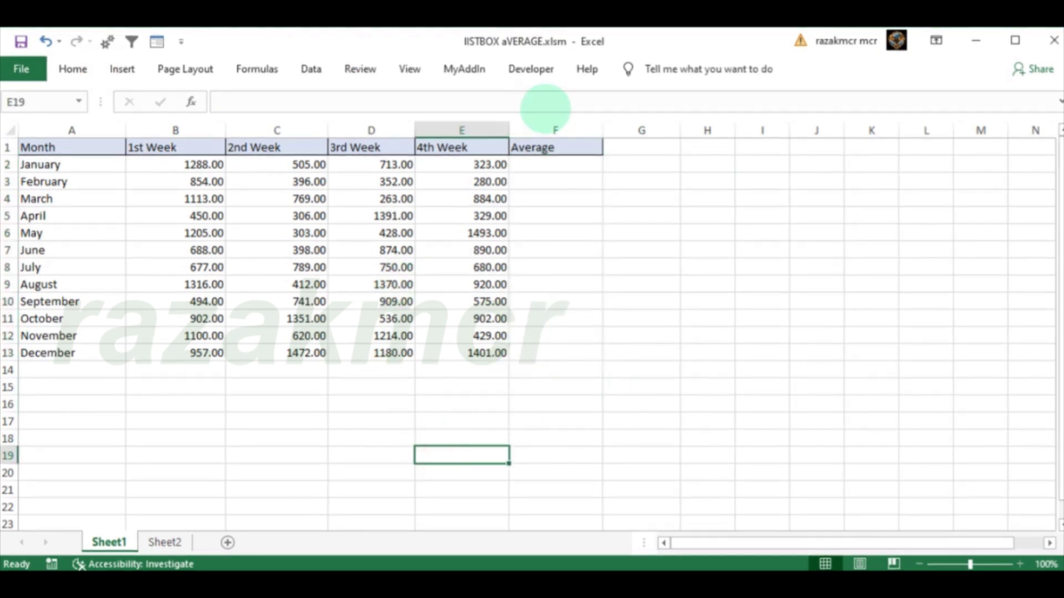
In UserForm1's code, change the .List(C, 5) line to SUM / Val(CLN)
click(531, 69)
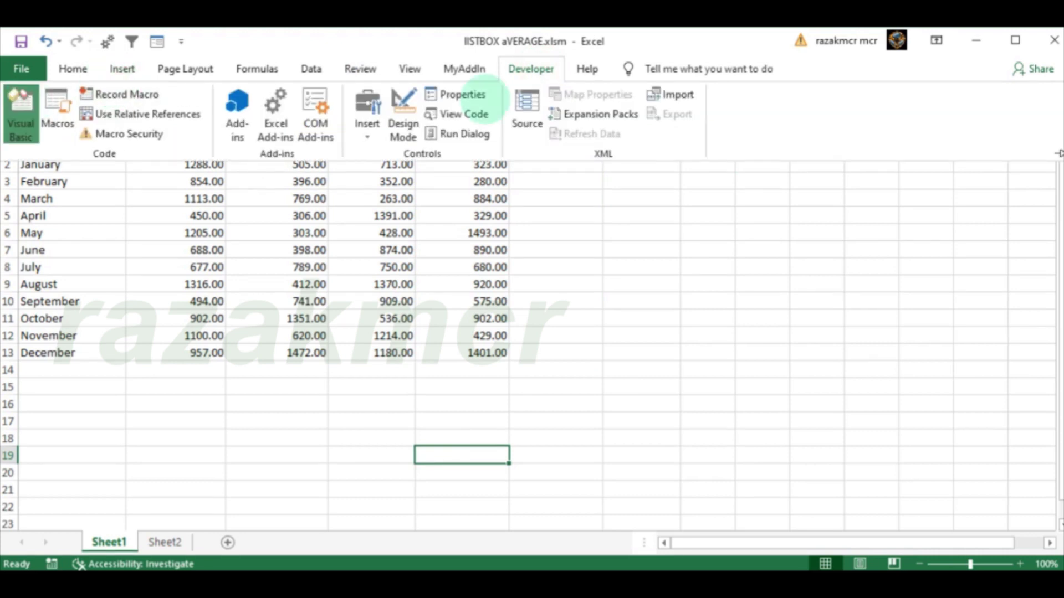
click(476, 111)
click(696, 487)
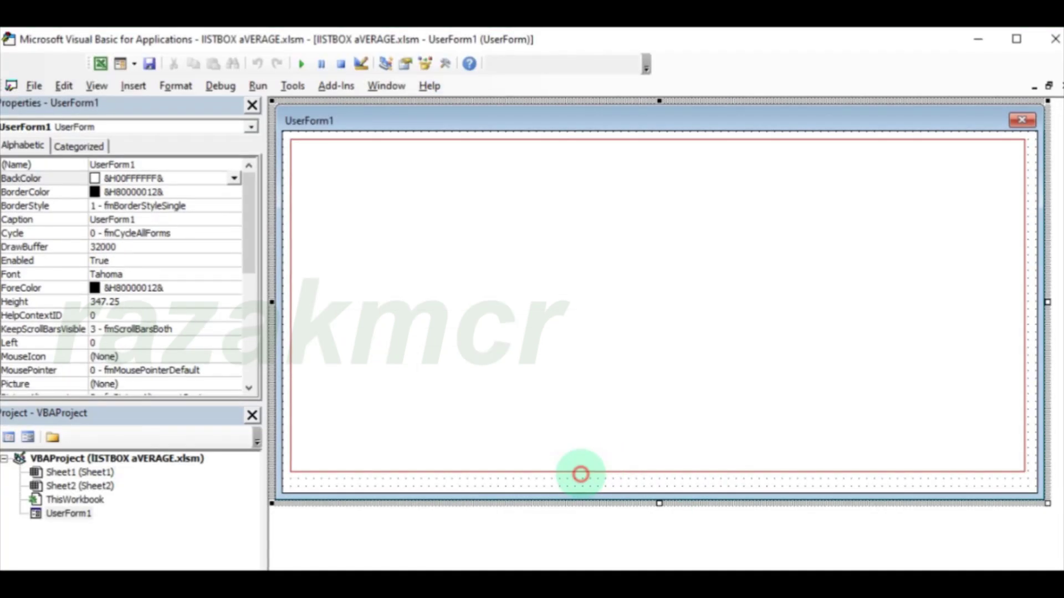
double_click(581, 474)
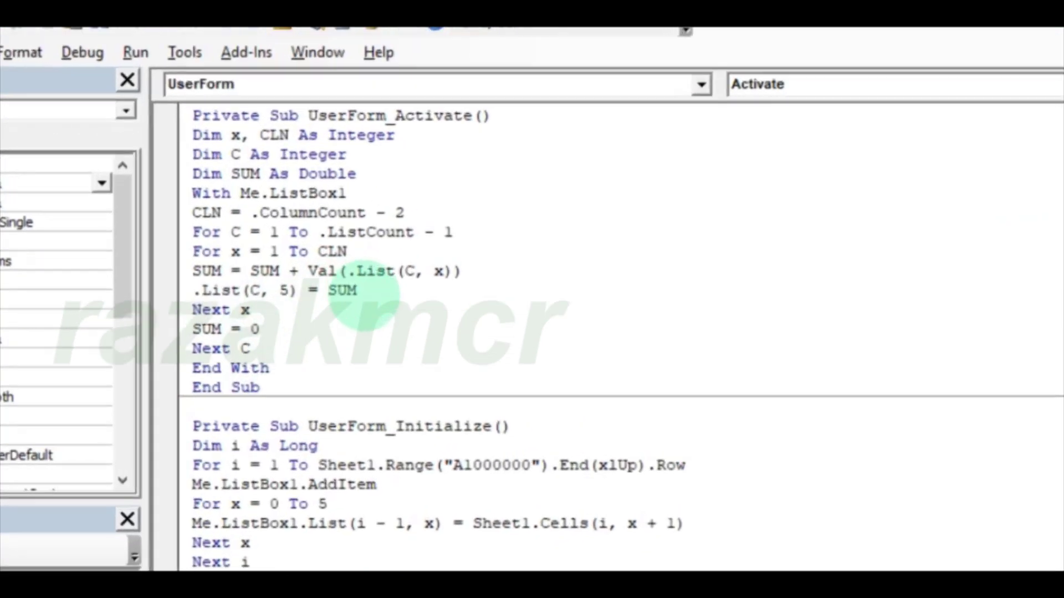
click(359, 290)
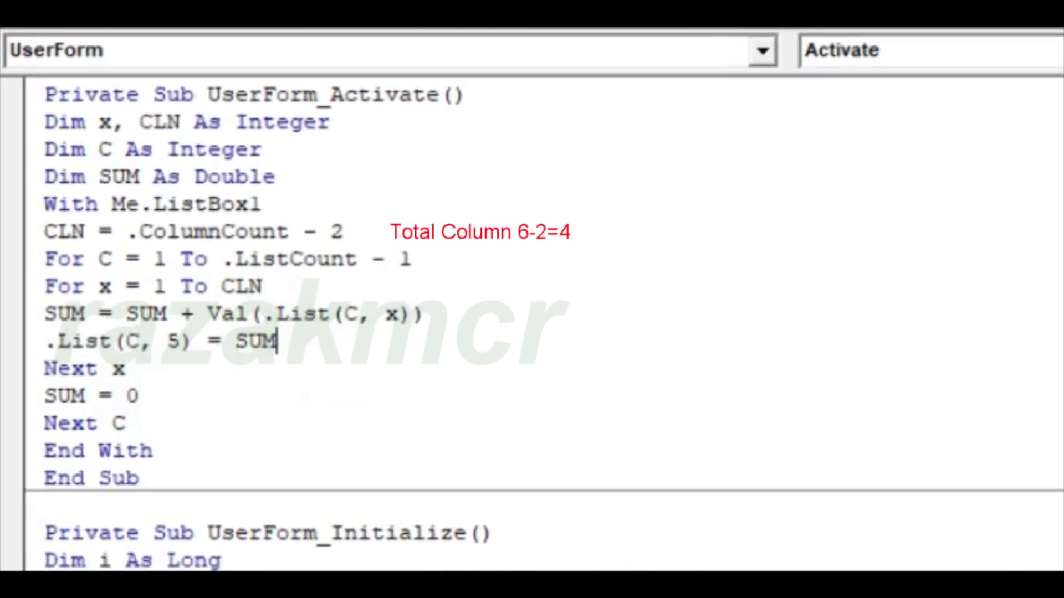
text(/val)
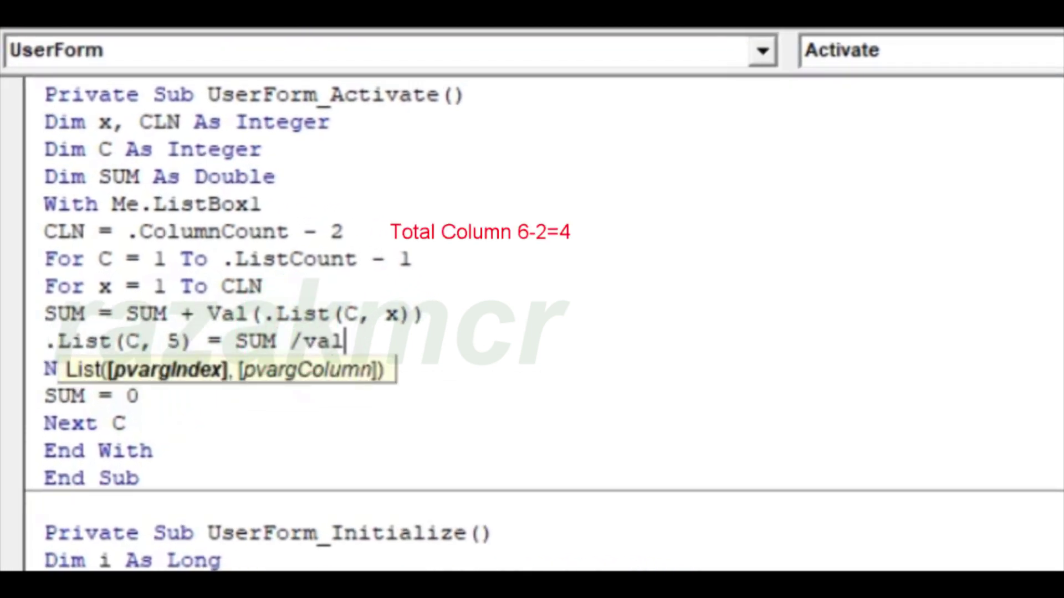
text((cl)
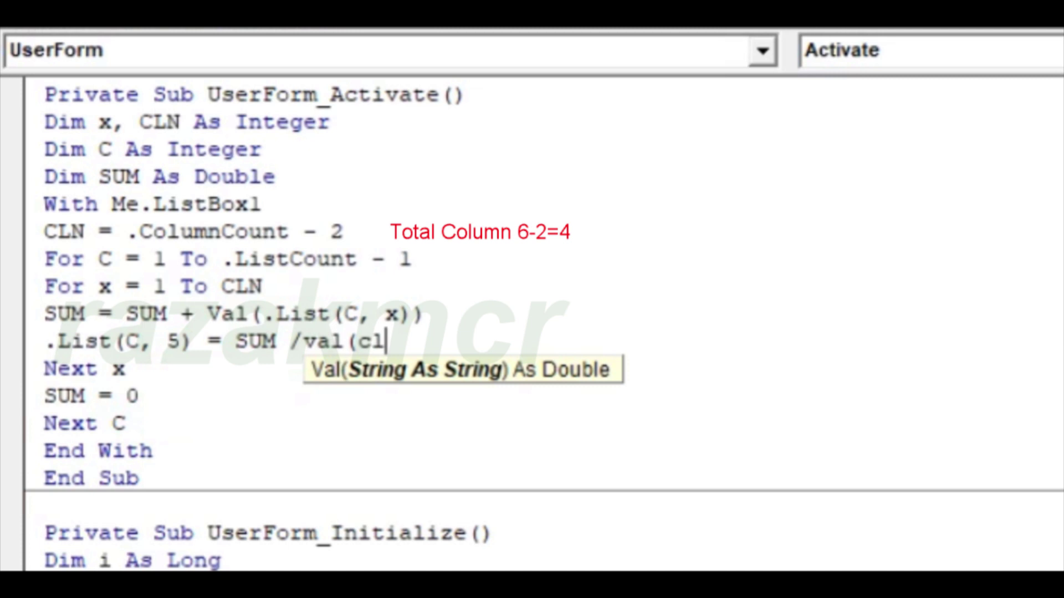
text(n)
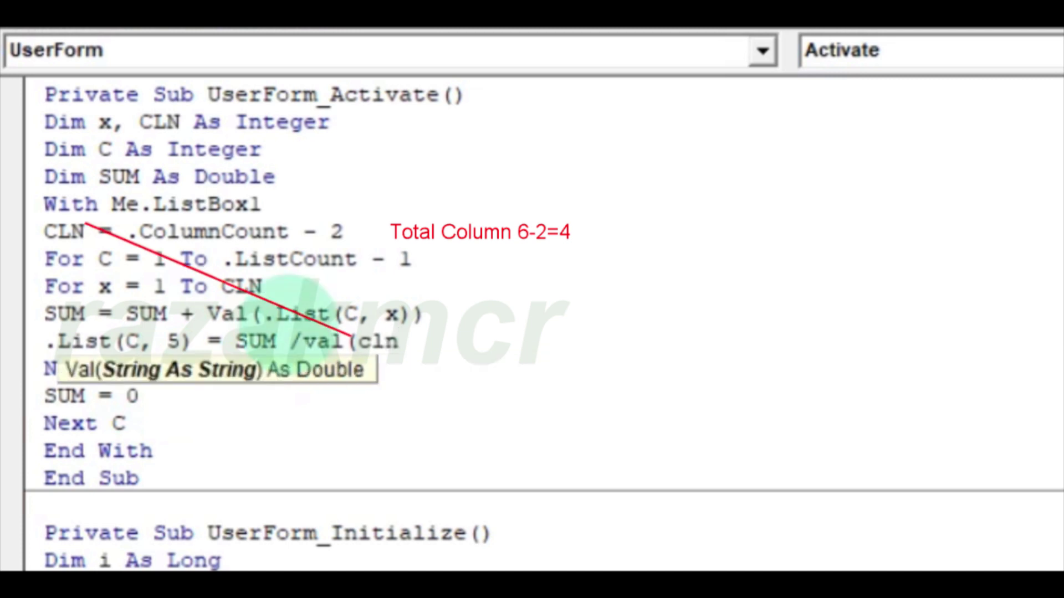
text())
click(444, 427)
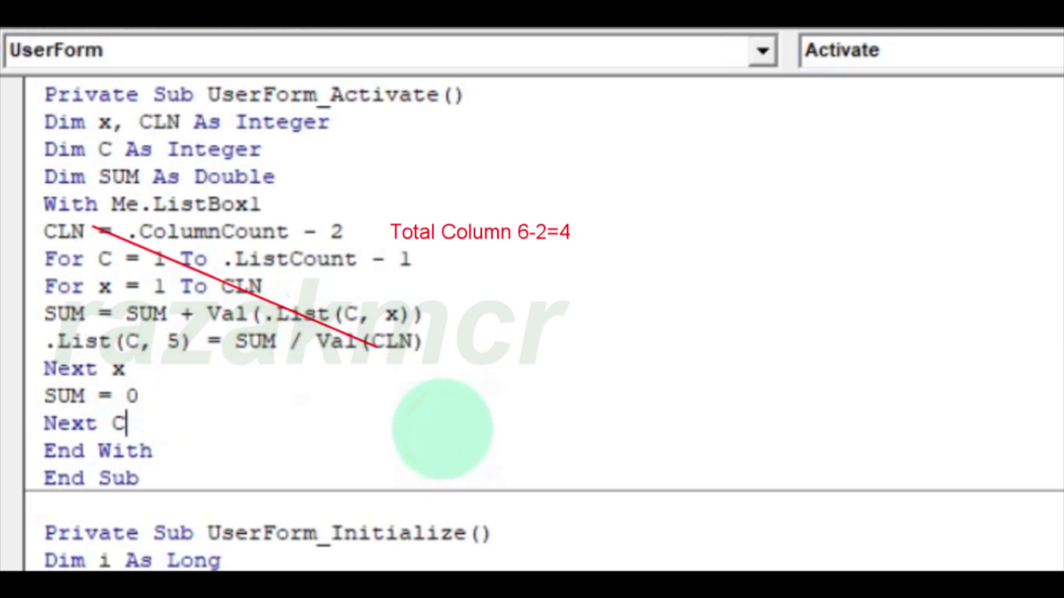
click(288, 408)
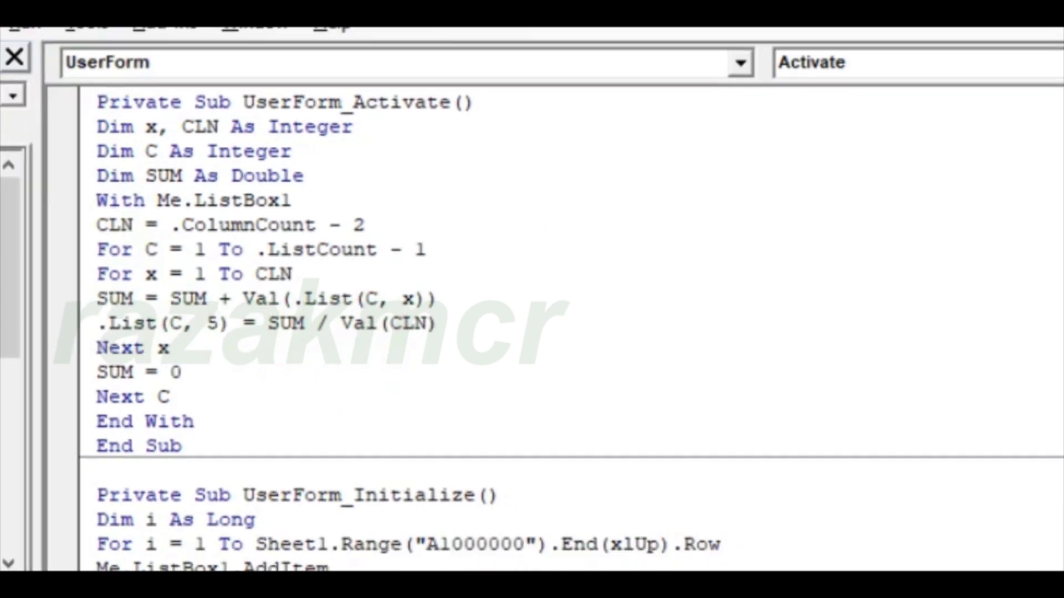
Run UserForm1 and check the averages, January 707.25 through December 1252.5, then close it
click(300, 60)
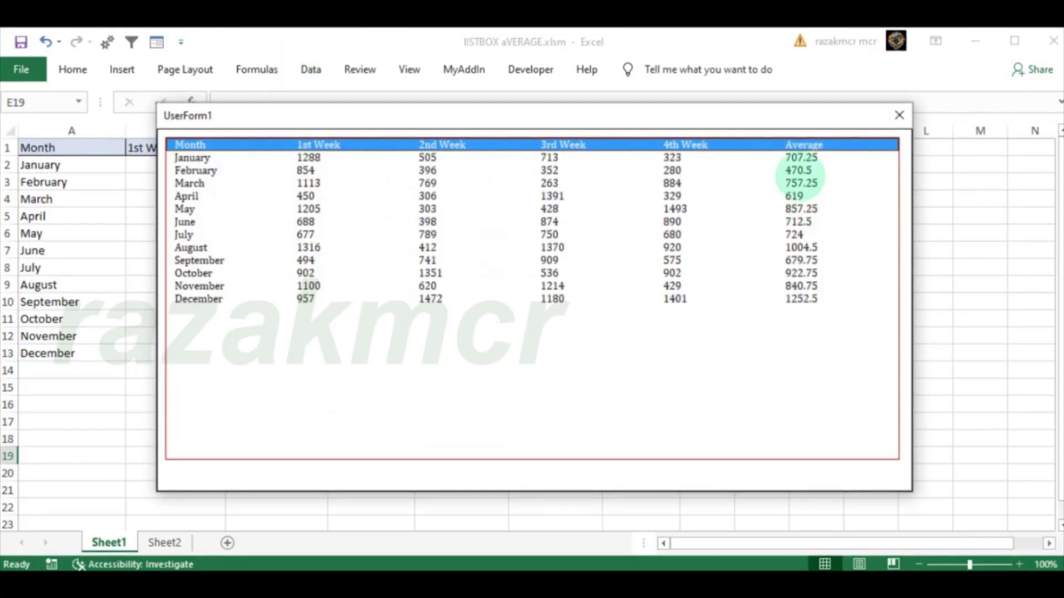
click(801, 158)
drag(798, 177, 800, 298)
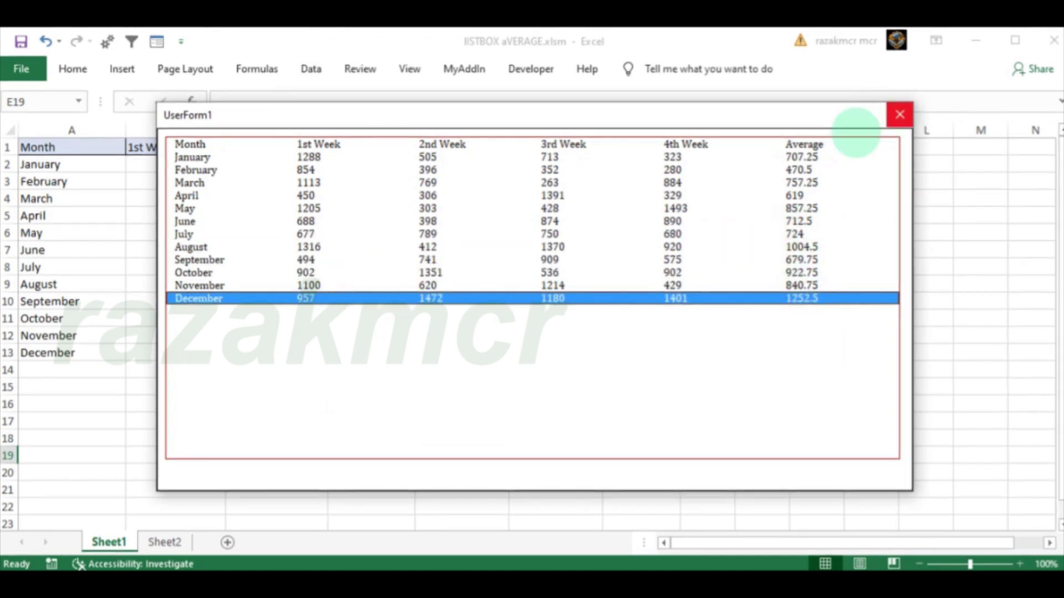
click(803, 156)
click(900, 115)
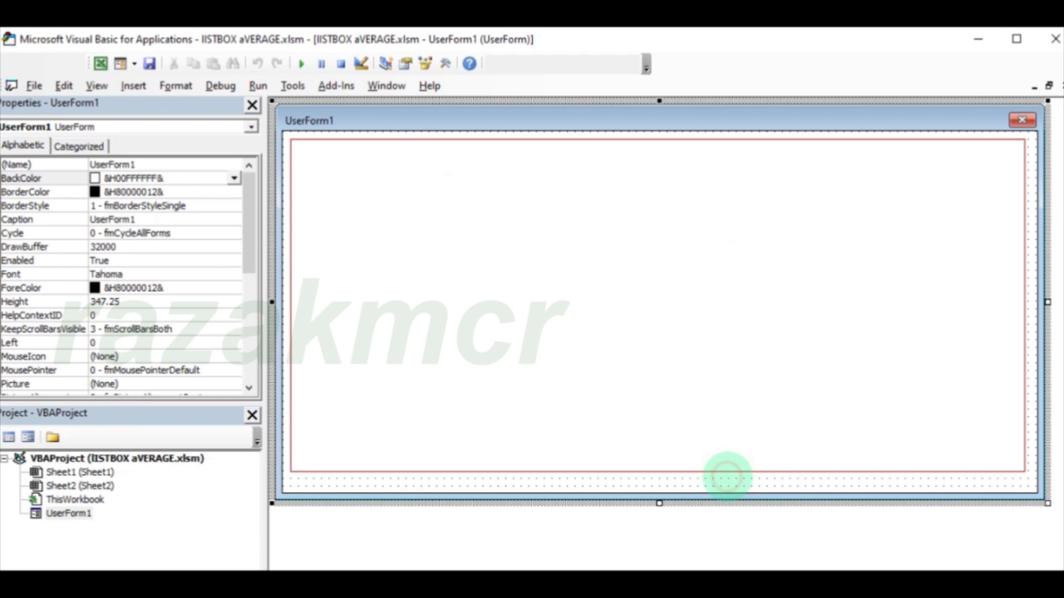
Wrap the average expression as Format(SUM / Val(CLN), "#####.00") in the Activate code
double_click(727, 477)
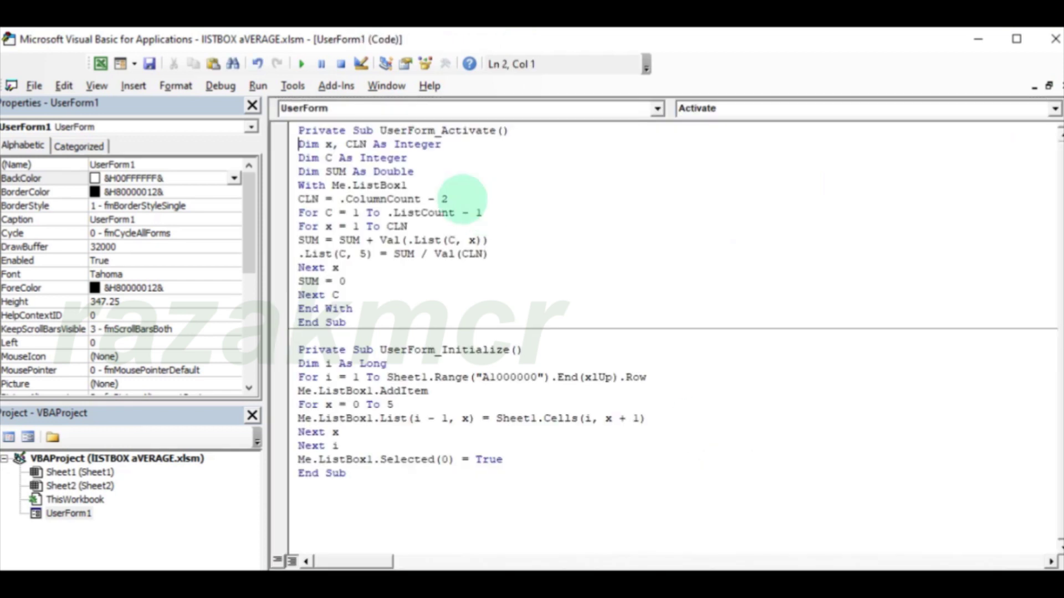
click(372, 275)
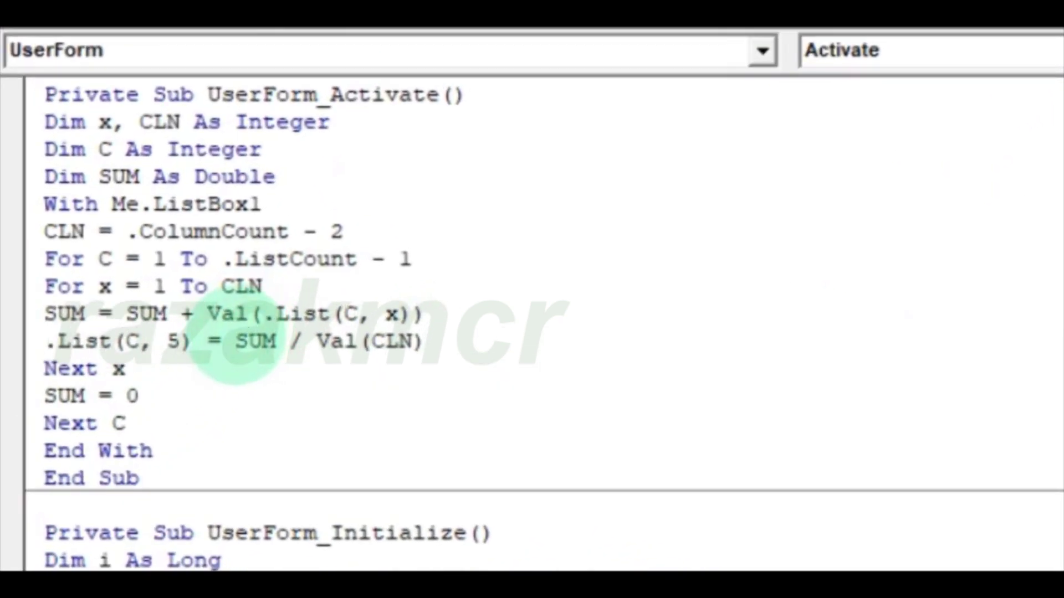
text(form)
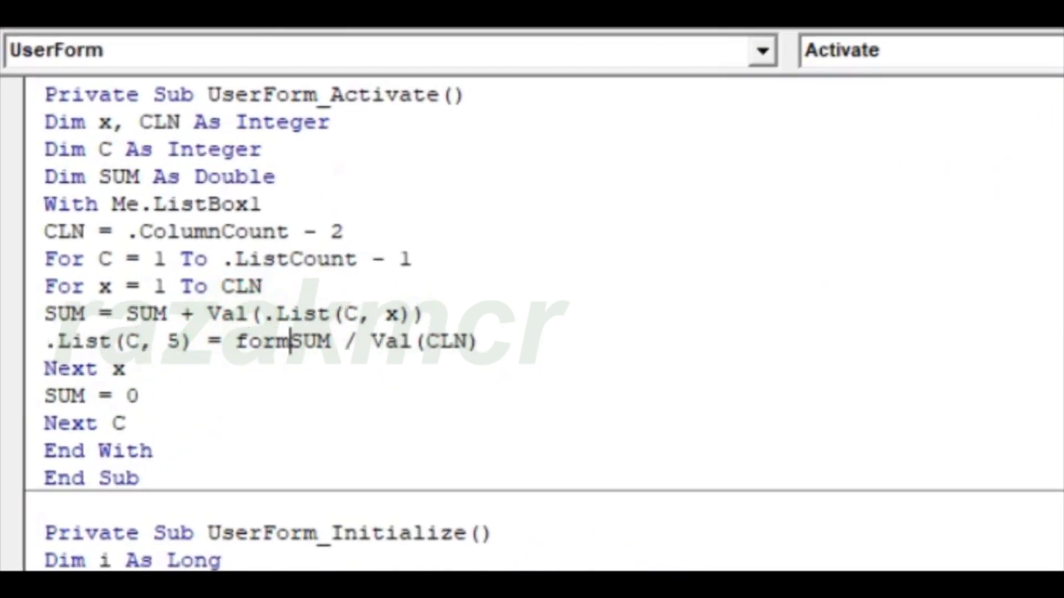
text(at()
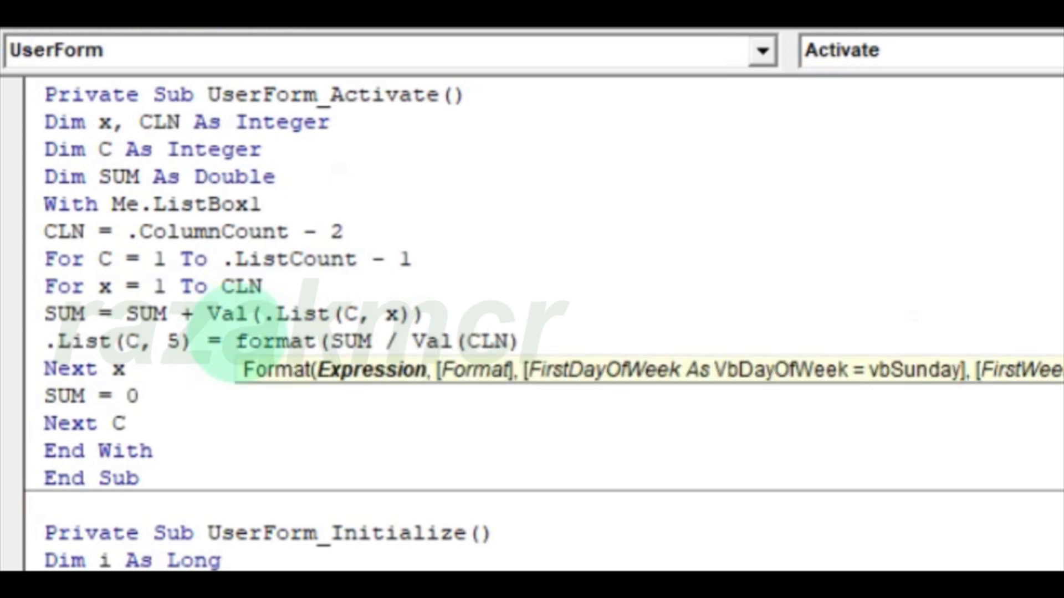
click(547, 345)
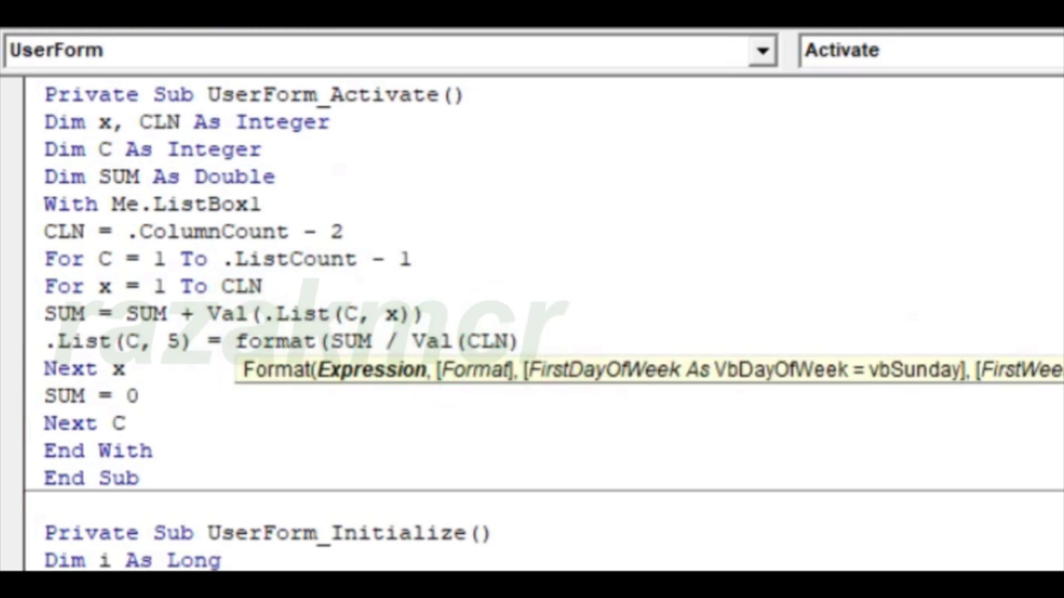
text(,"#####.)
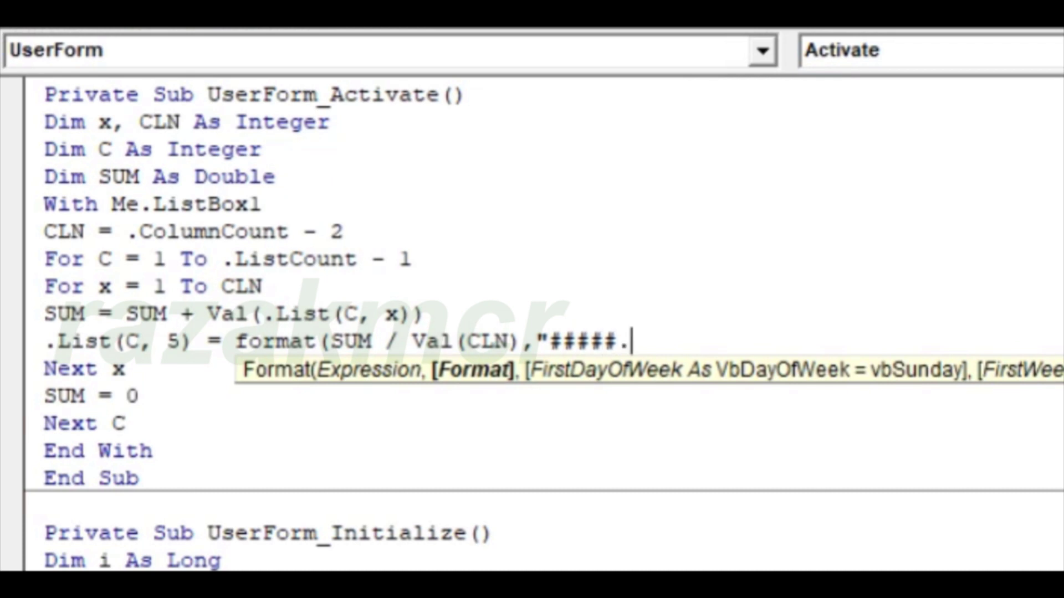
text("))
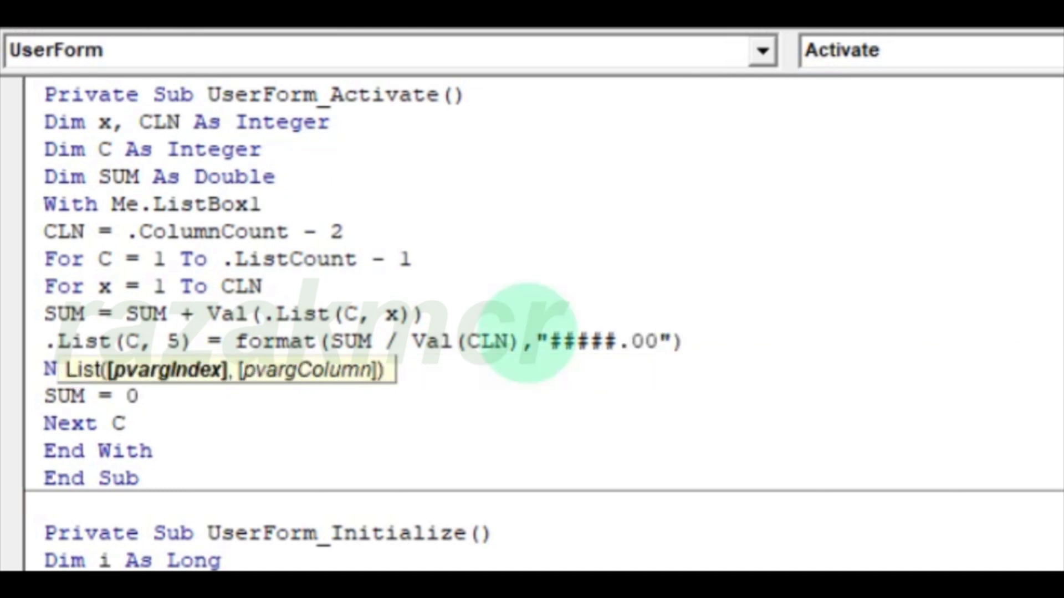
click(622, 440)
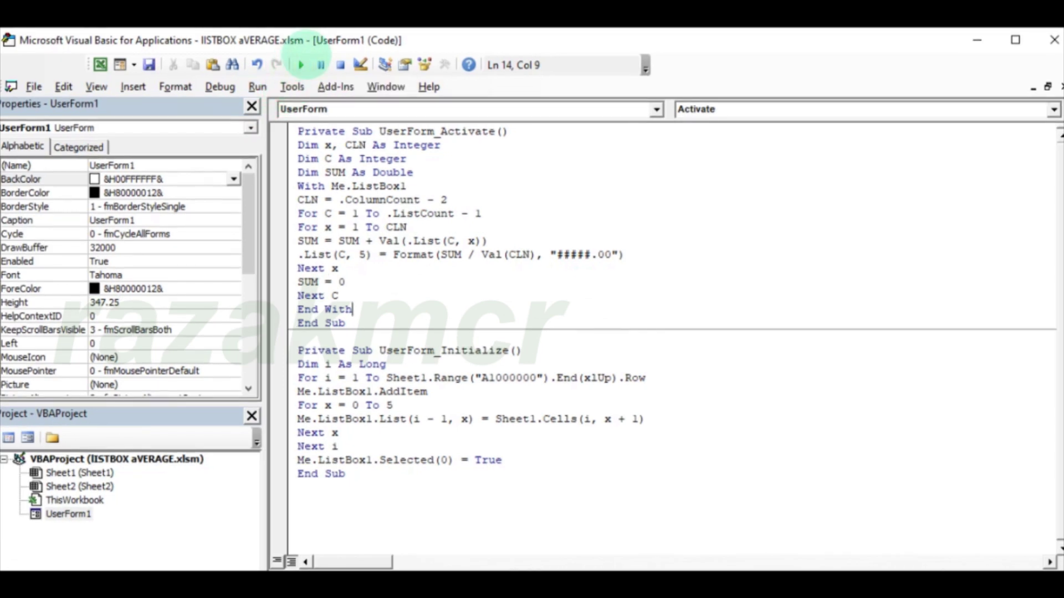
Run UserForm1 to confirm two-decimal averages like 619.00 and 1252.50, then close it
click(301, 65)
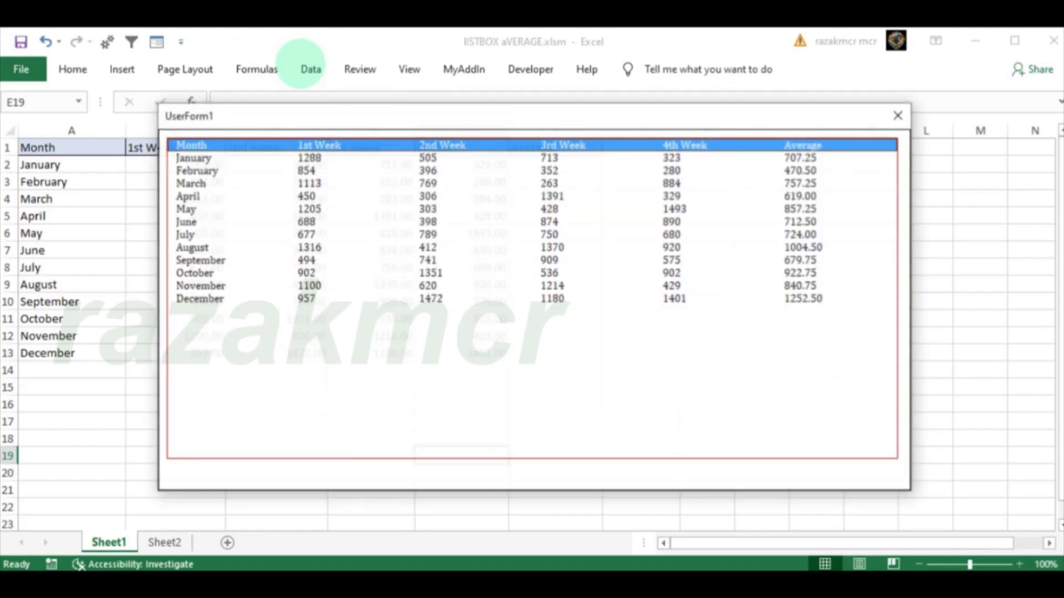
mouse_move(816, 157)
mouse_down()
mouse_move(804, 193)
mouse_move(803, 306)
mouse_move(809, 144)
mouse_up()
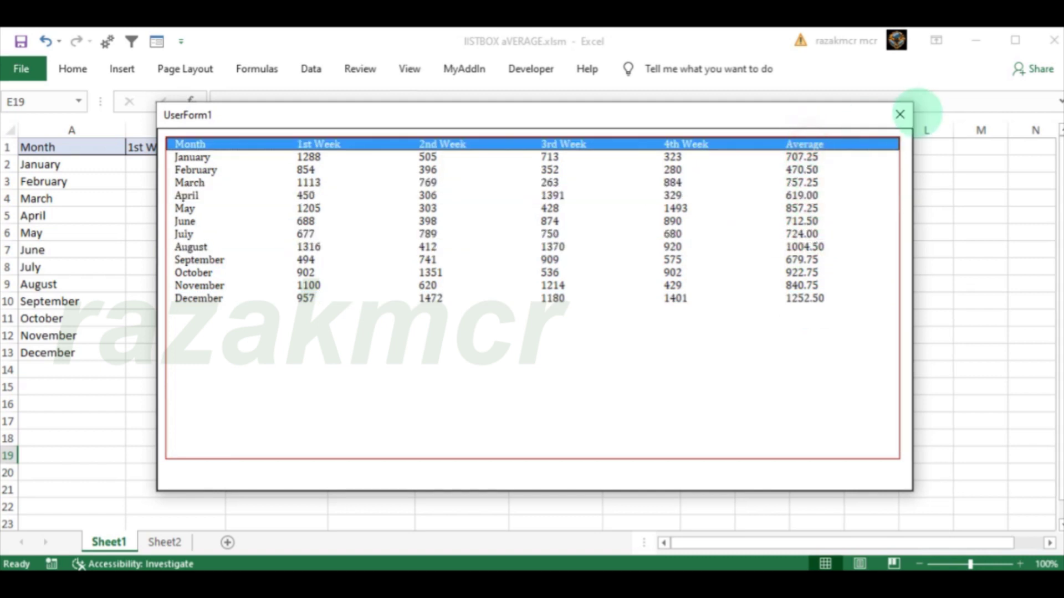
click(902, 115)
key(alt+F11)
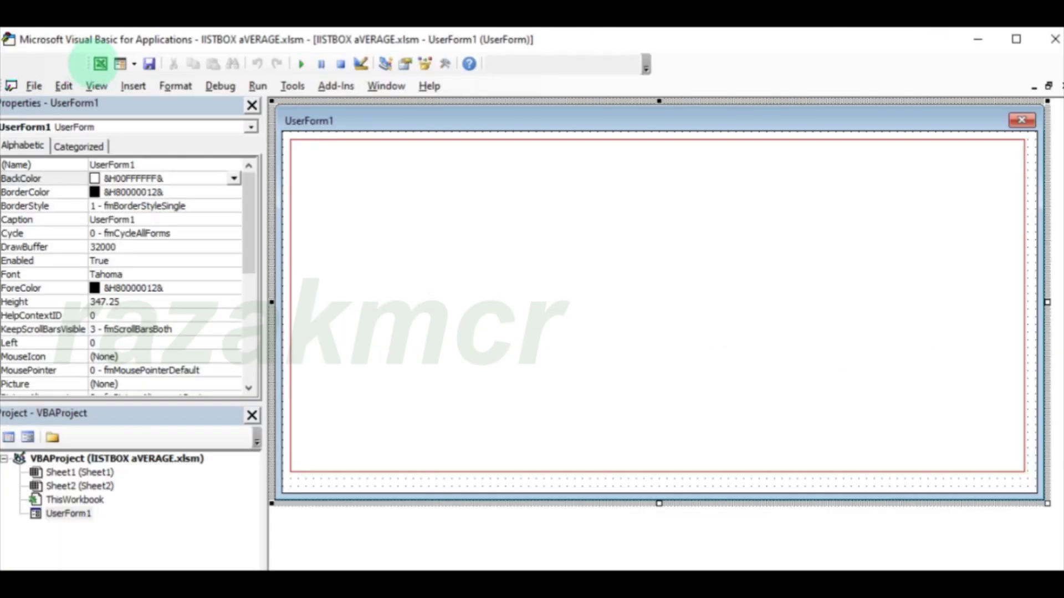
Enter =AVERAGE(B2:E2) in F2 and fill it down to F13, giving 707.25 to 1252.50
click(99, 63)
click(556, 162)
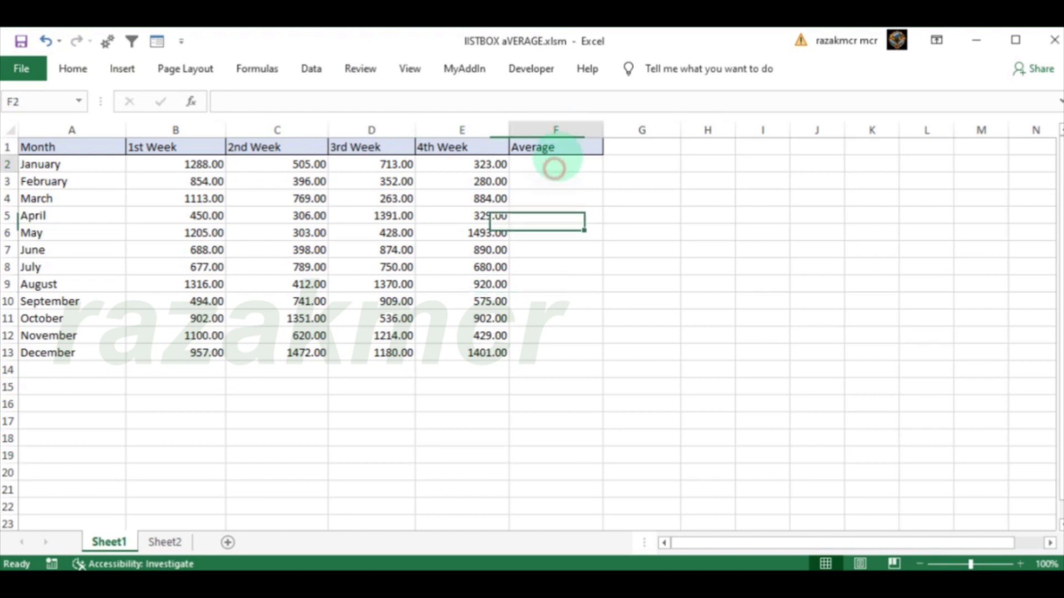
text(=a)
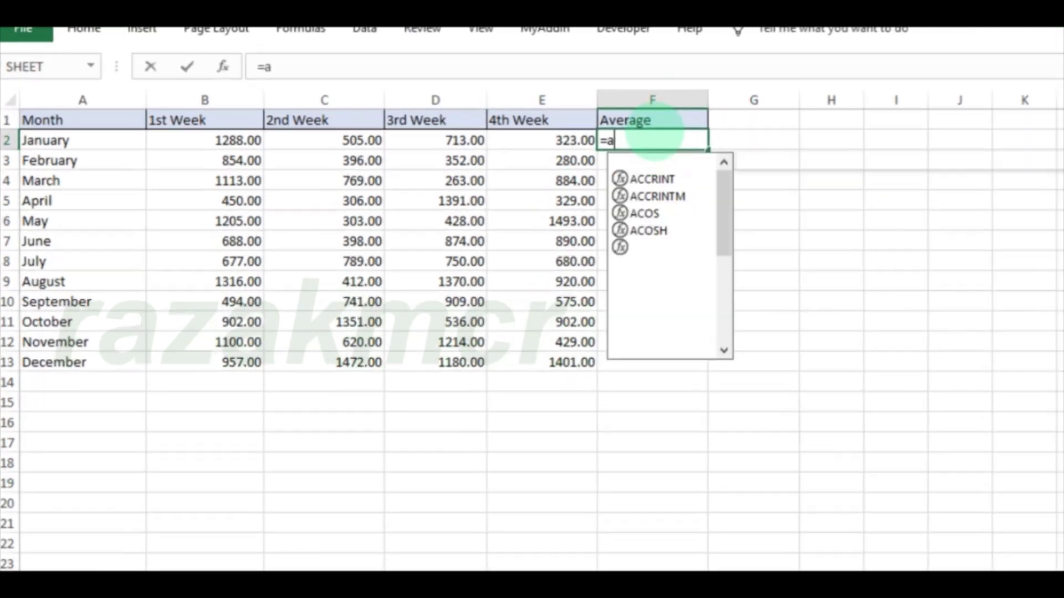
text(ver)
key(Tab)
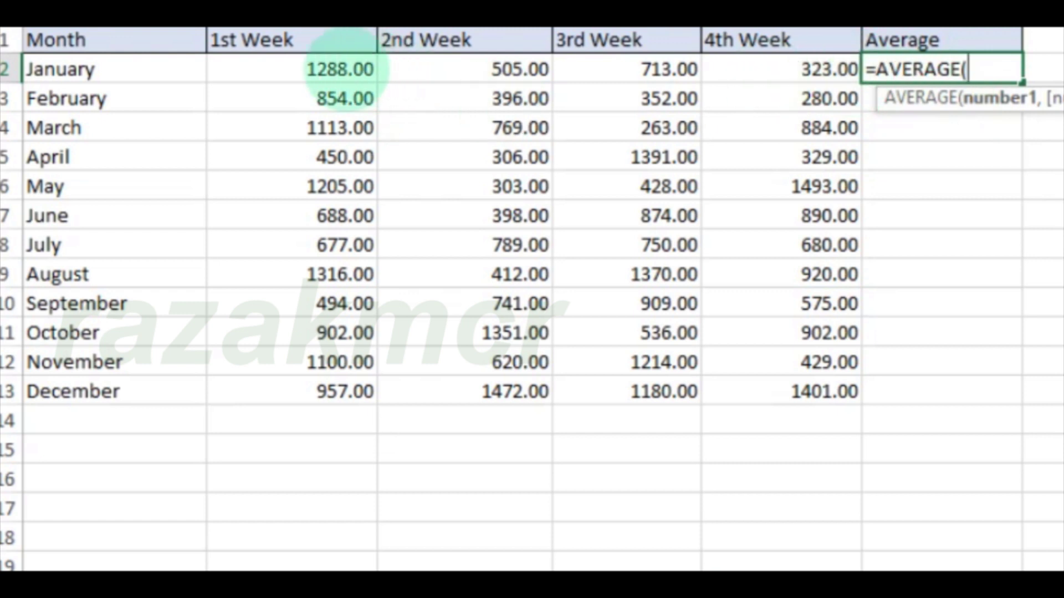
drag(340, 69, 759, 71)
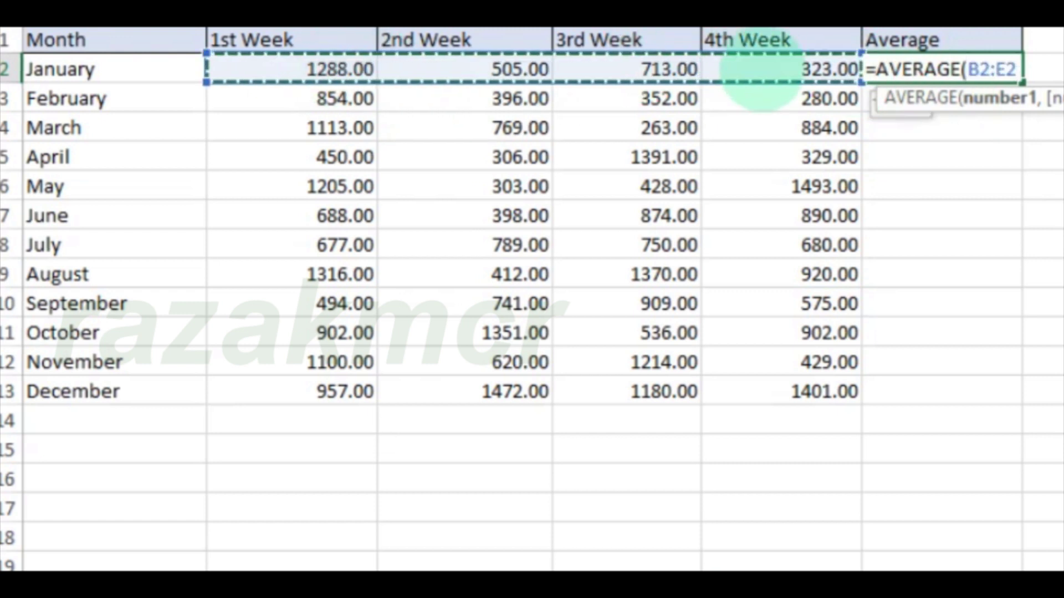
text())
key(Return)
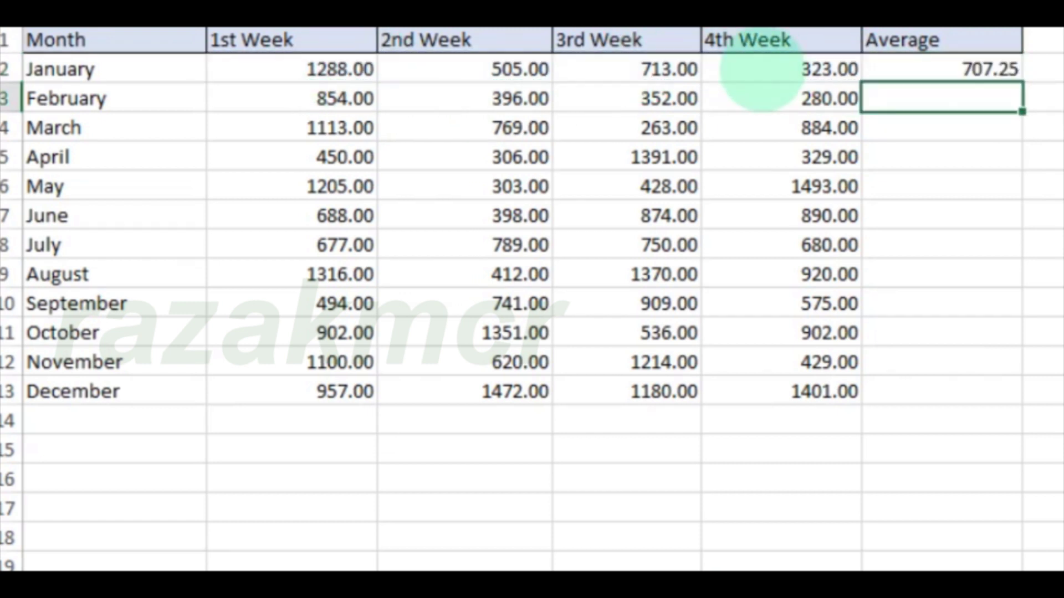
click(1014, 69)
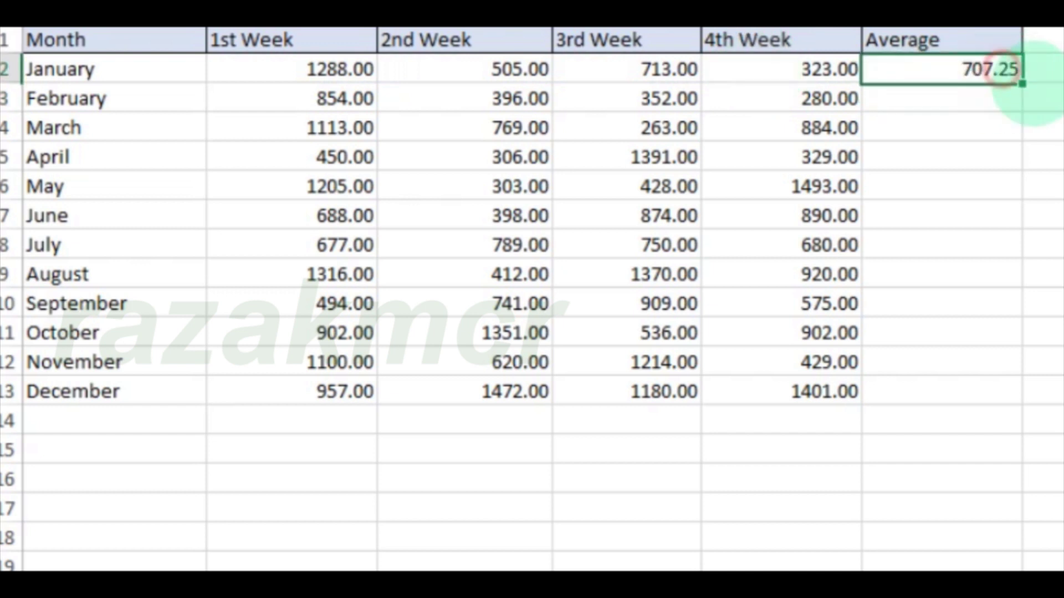
double_click(1021, 82)
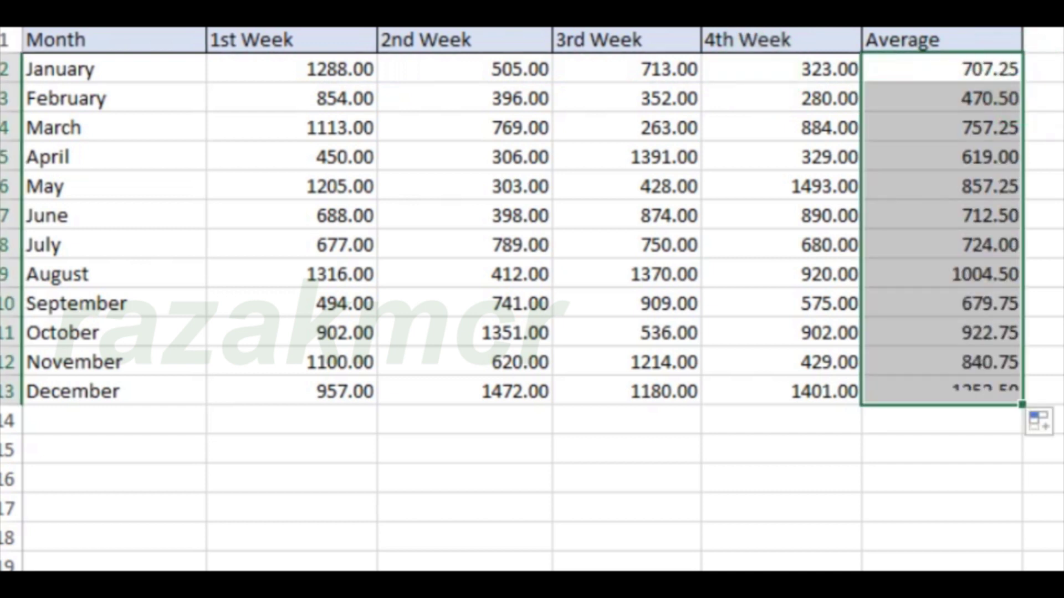
click(761, 301)
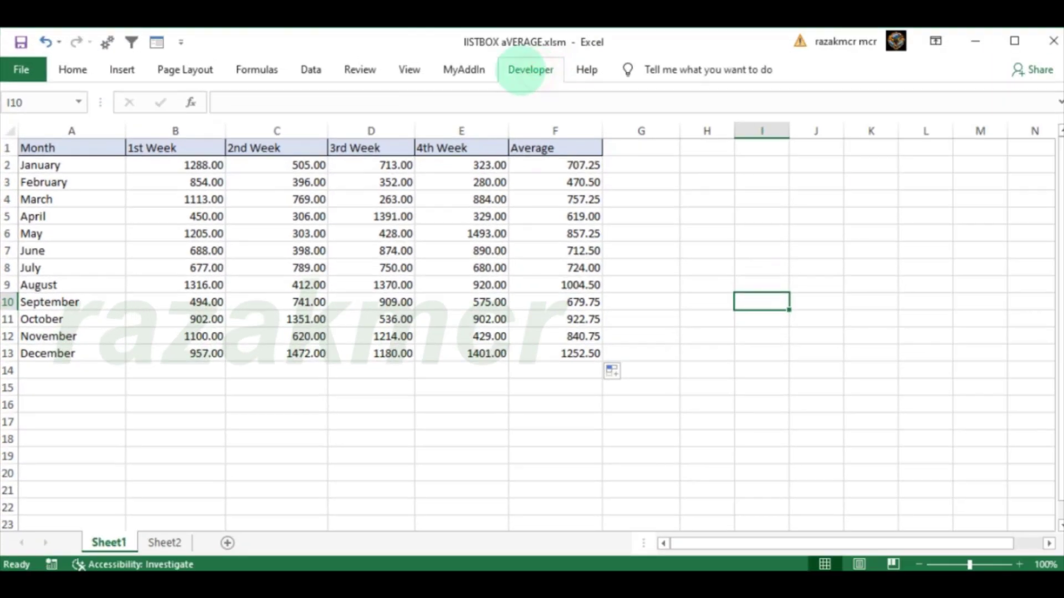
click(531, 70)
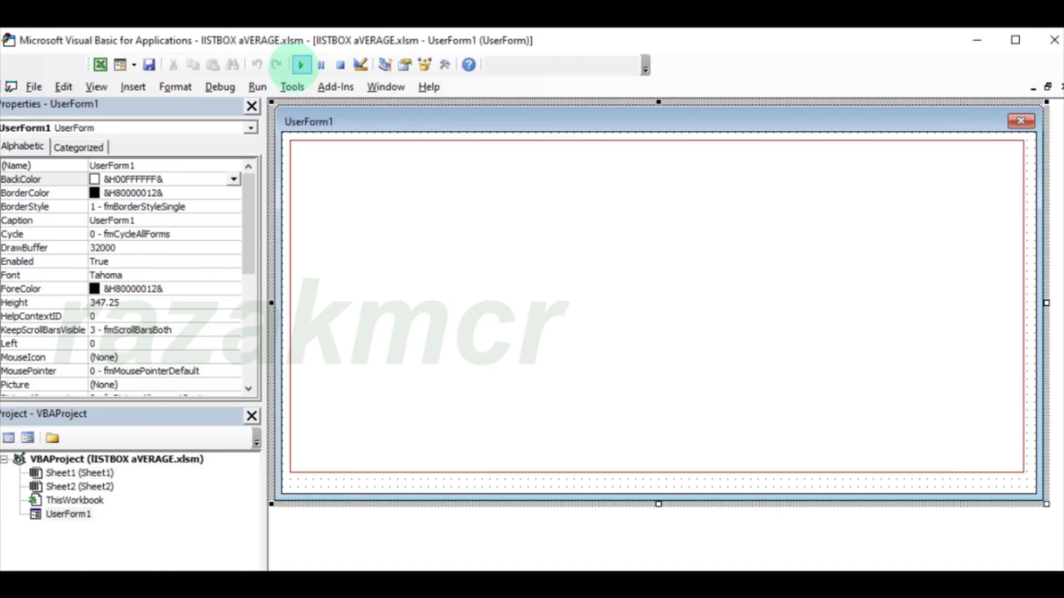
Run UserForm1 beside the sheet and compare each month's average, 707.25 through 1252.50, with column F
click(299, 65)
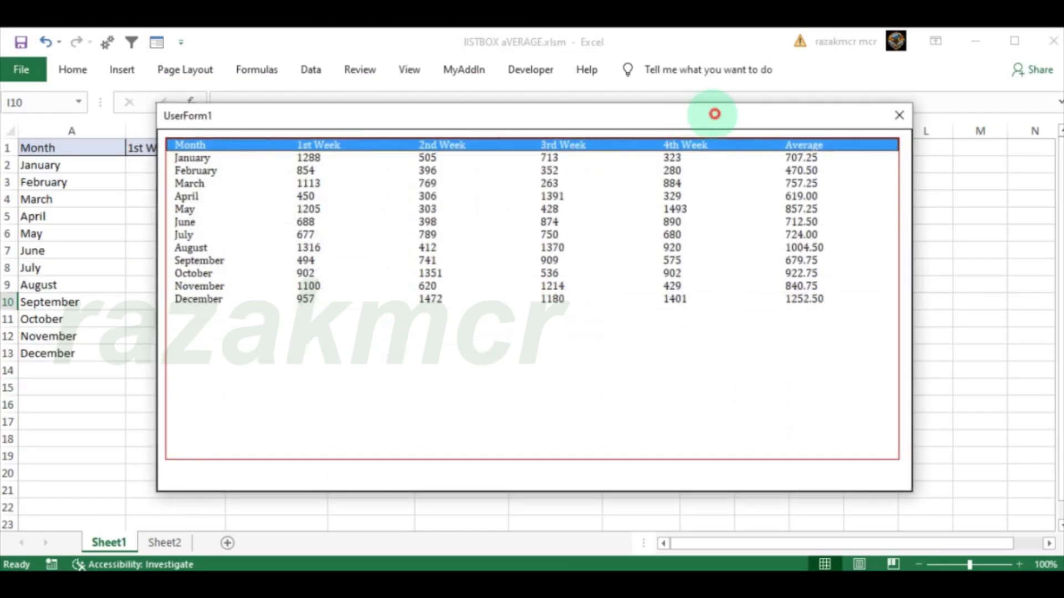
drag(715, 114, 347, 123)
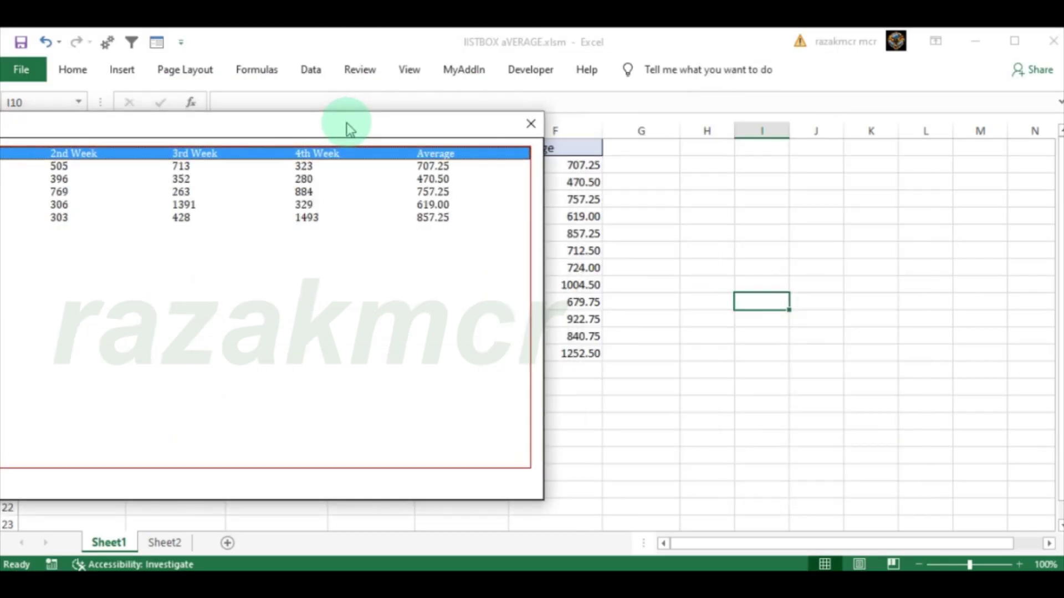
drag(347, 122, 366, 118)
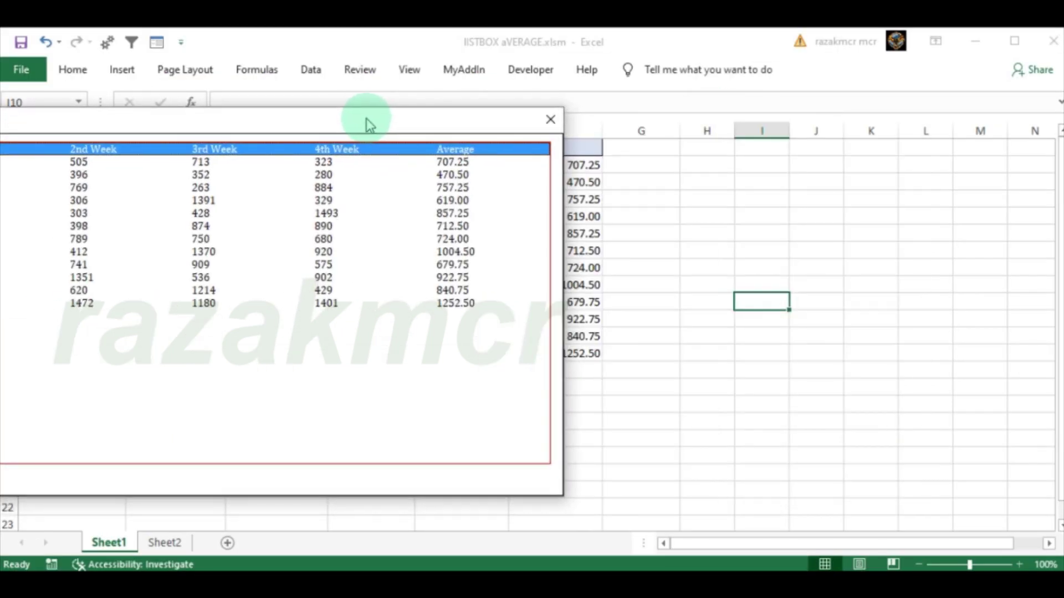
click(449, 161)
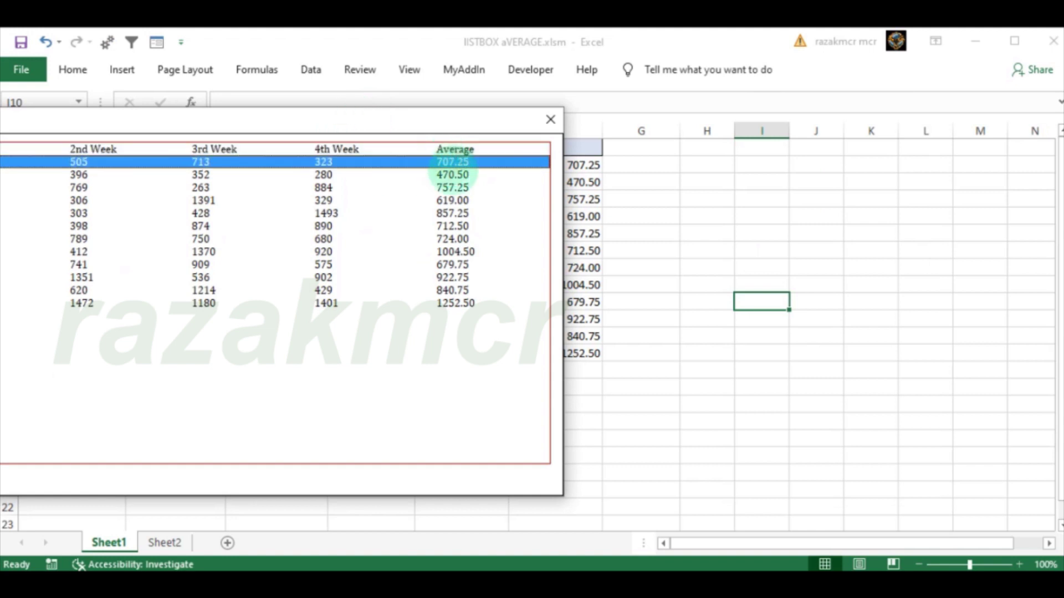
click(455, 175)
click(458, 188)
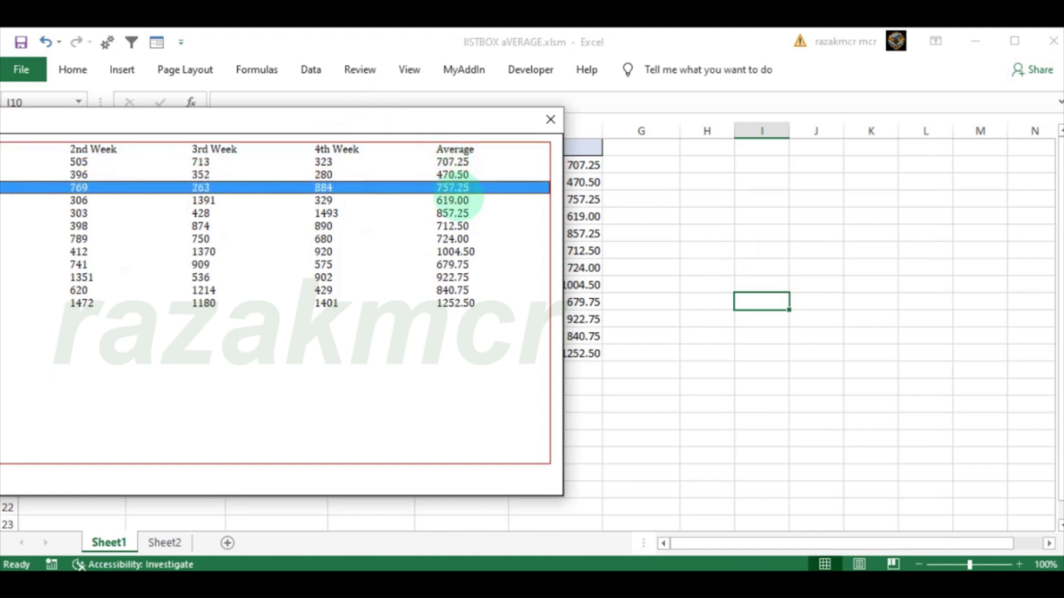
click(460, 200)
click(460, 213)
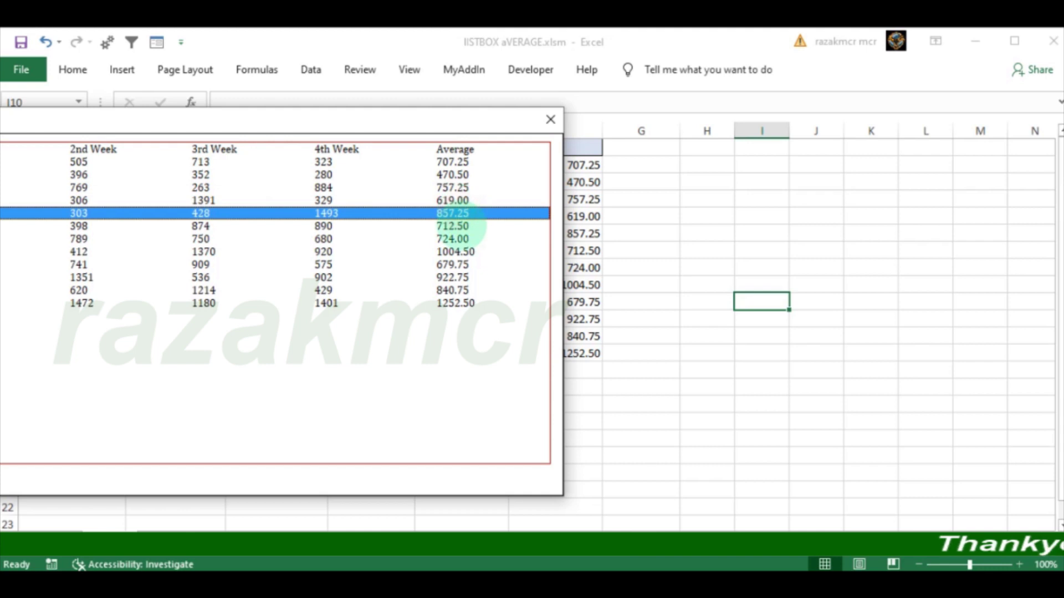
click(459, 226)
click(459, 238)
click(460, 252)
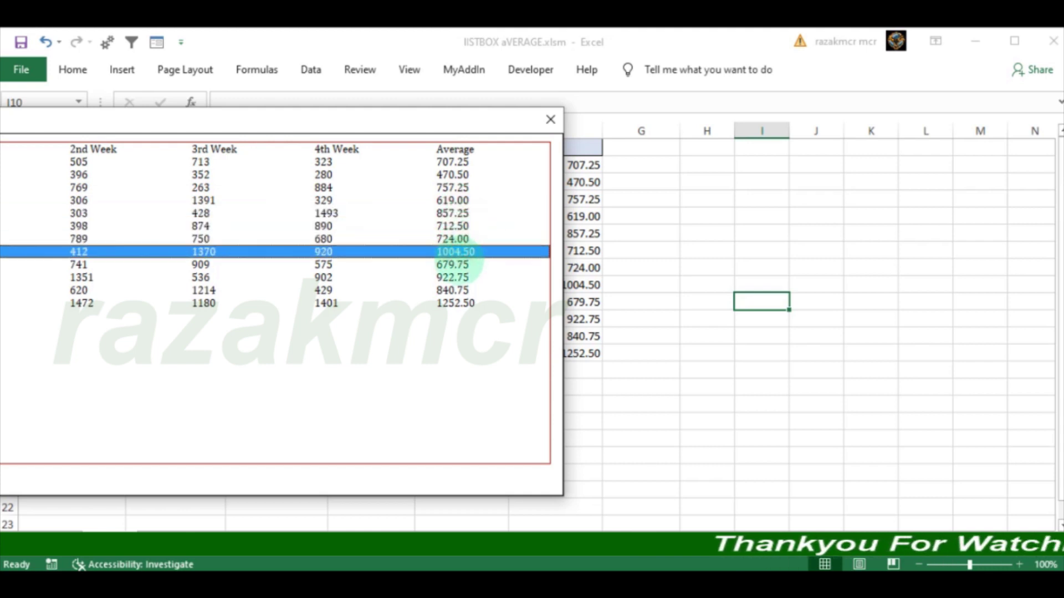
click(460, 264)
click(460, 277)
click(460, 290)
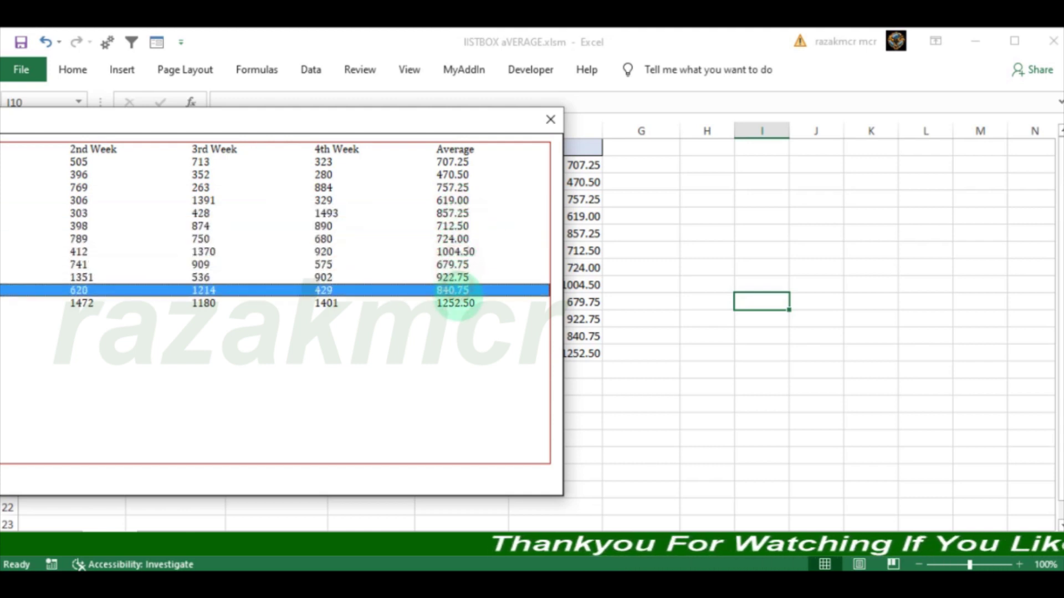
click(460, 302)
Reposition the form to show all columns and step through the January to November rows
mouse_move(469, 115)
mouse_down()
mouse_move(762, 147)
mouse_move(773, 137)
mouse_up()
click(757, 185)
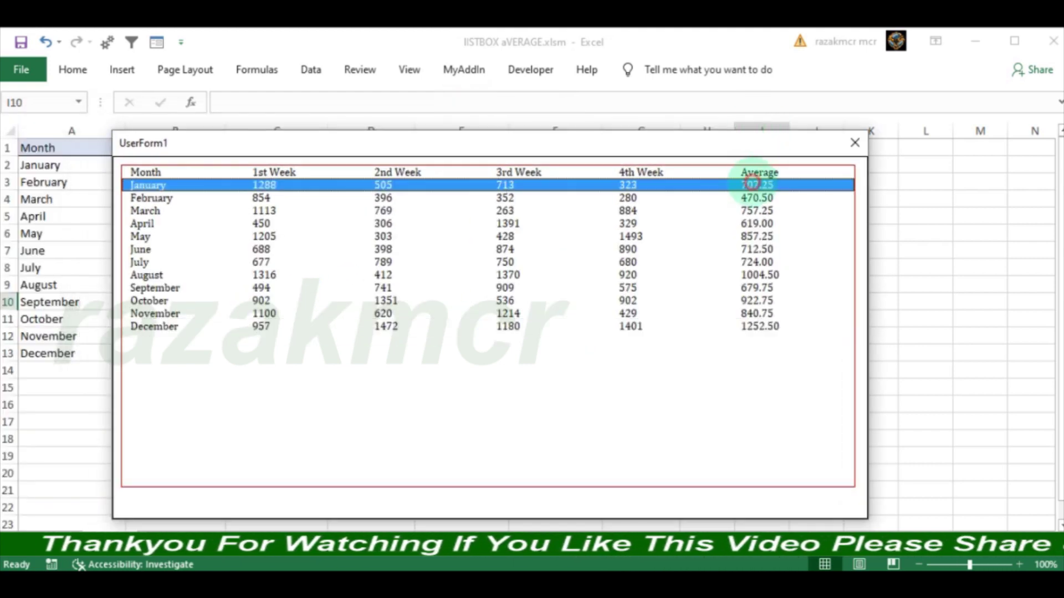
click(760, 198)
click(760, 211)
click(761, 223)
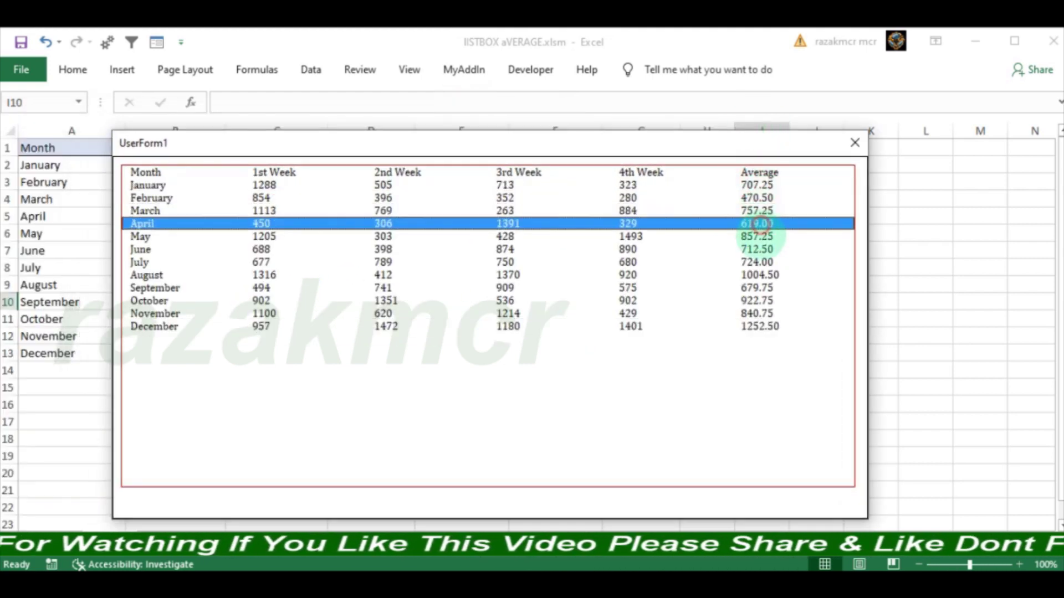
click(760, 236)
click(759, 250)
click(758, 262)
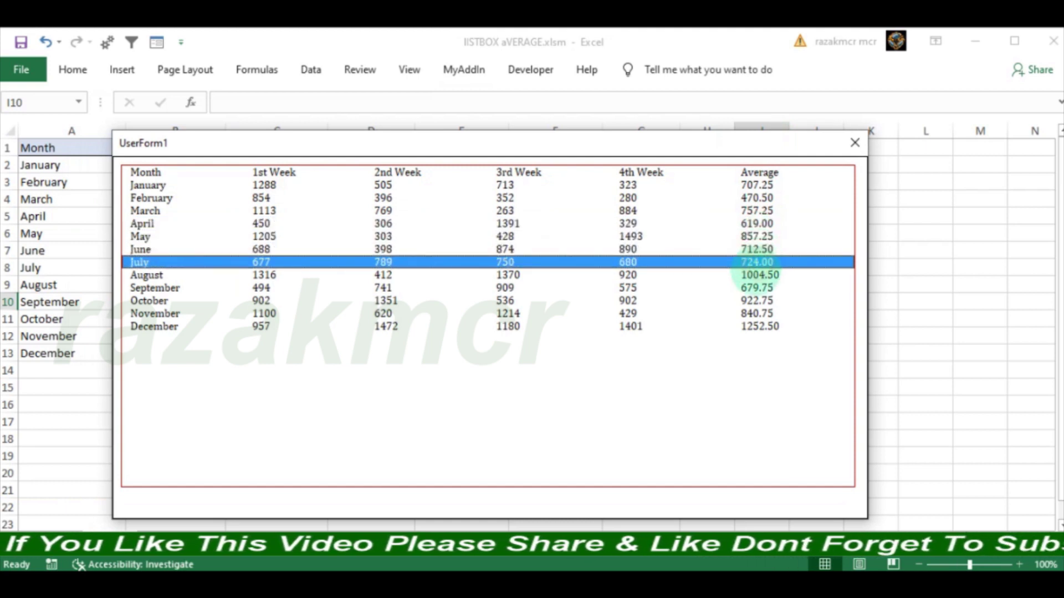
click(759, 275)
click(758, 286)
click(757, 300)
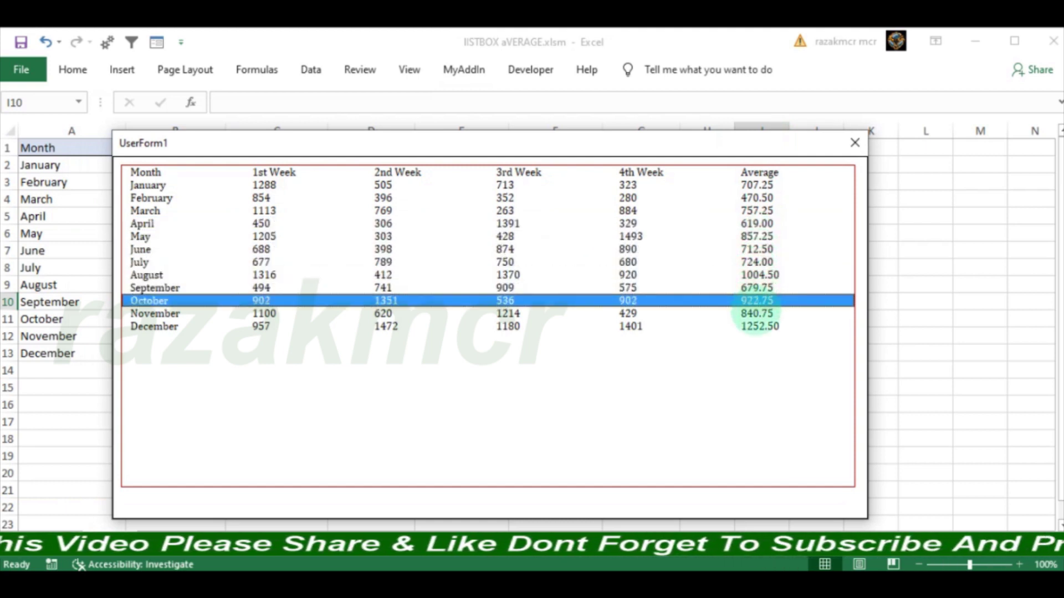
click(757, 313)
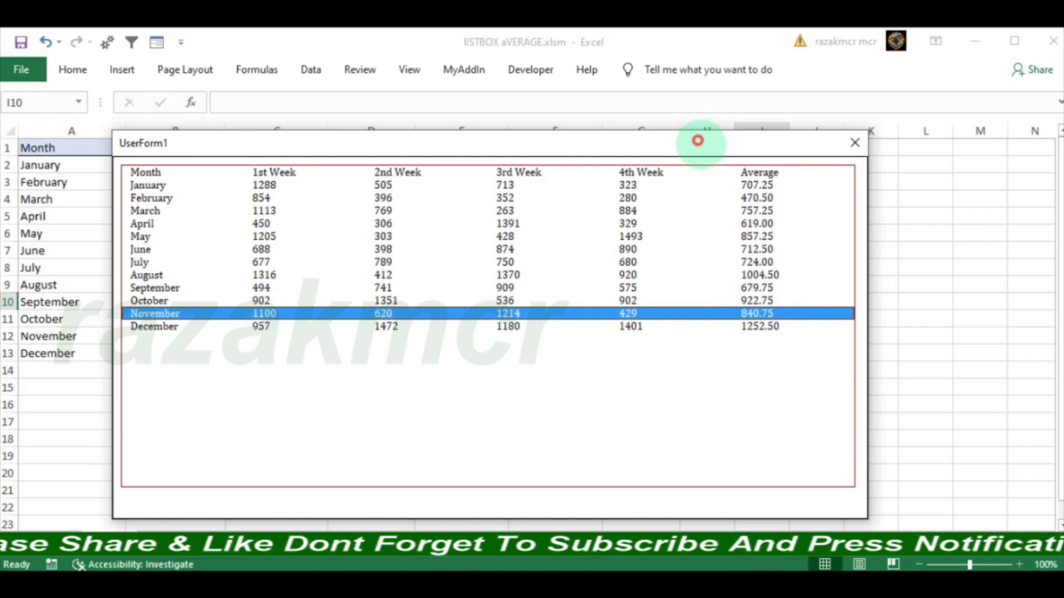
Align the form beside the sheet headers and recheck the header, February, May and June rows
drag(698, 140, 715, 172)
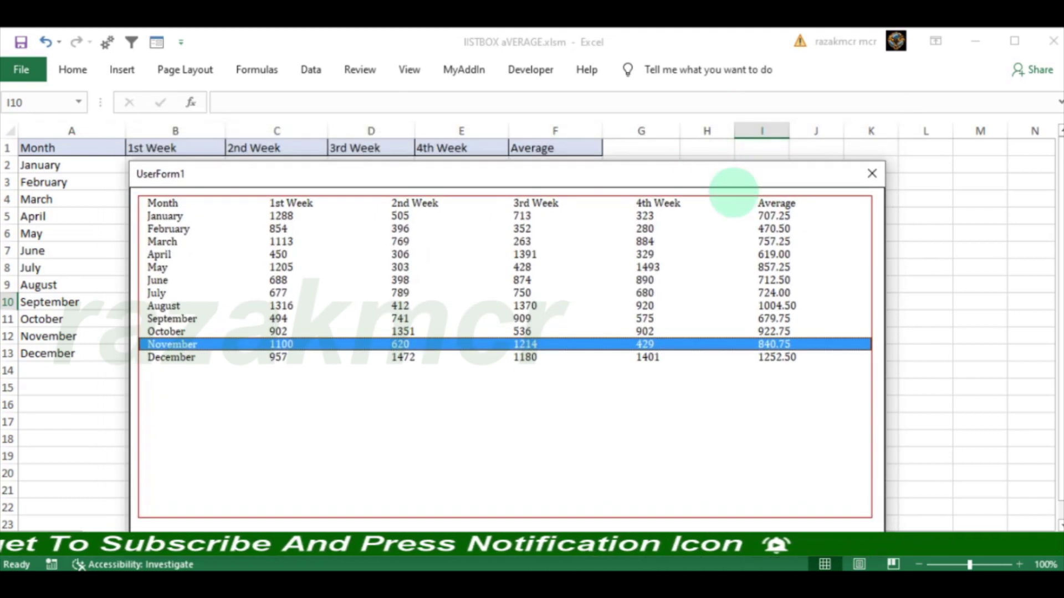
click(752, 203)
click(774, 229)
click(774, 267)
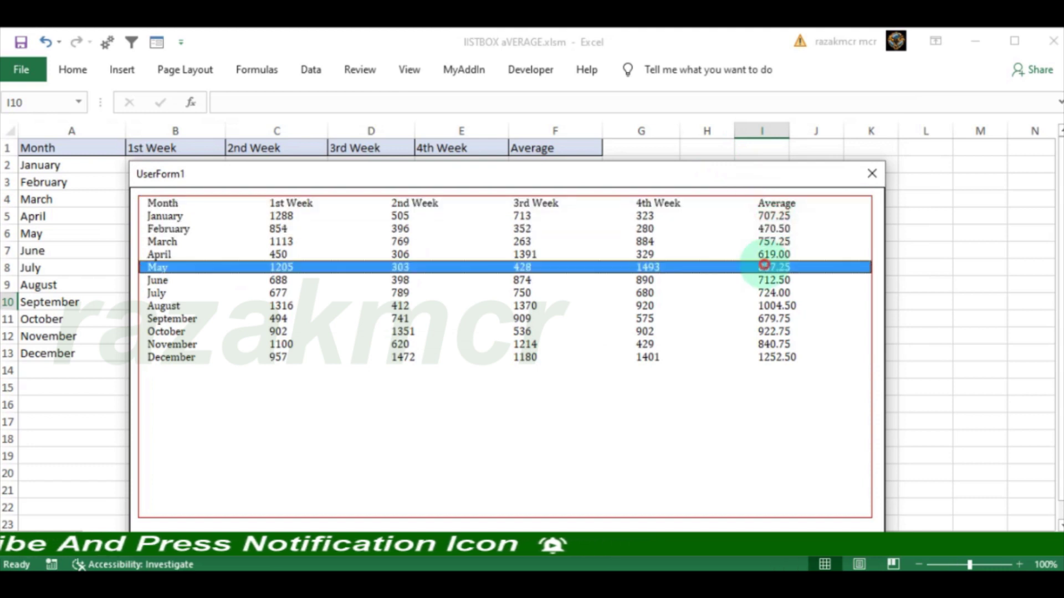
click(774, 280)
click(776, 204)
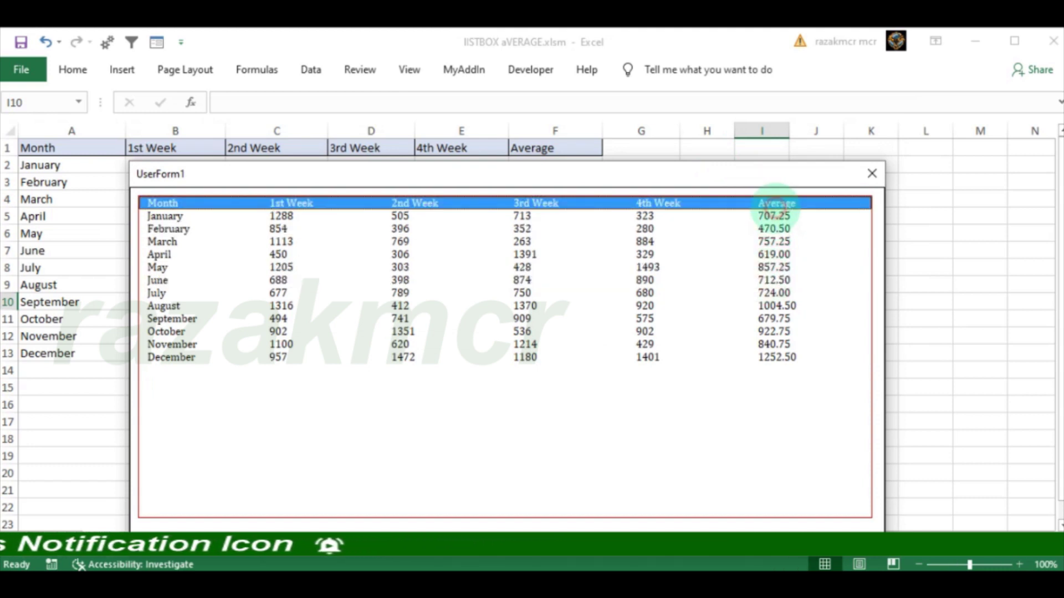